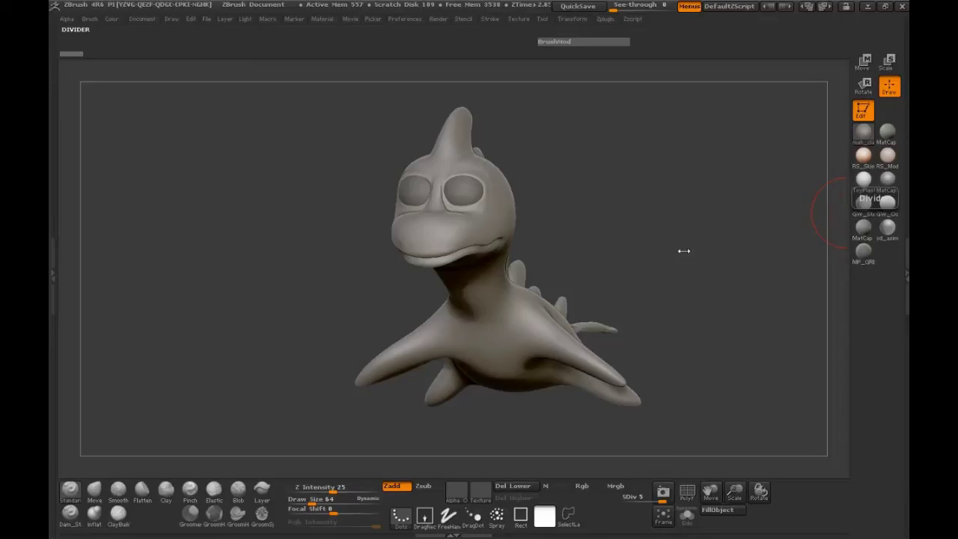
# - Make BlueToony5 the active subtool, hide BlueToony4, and display the polygon wireframe on the creature
pyautogui.moveTo(692, 258); pyautogui.dragTo(642, 263)
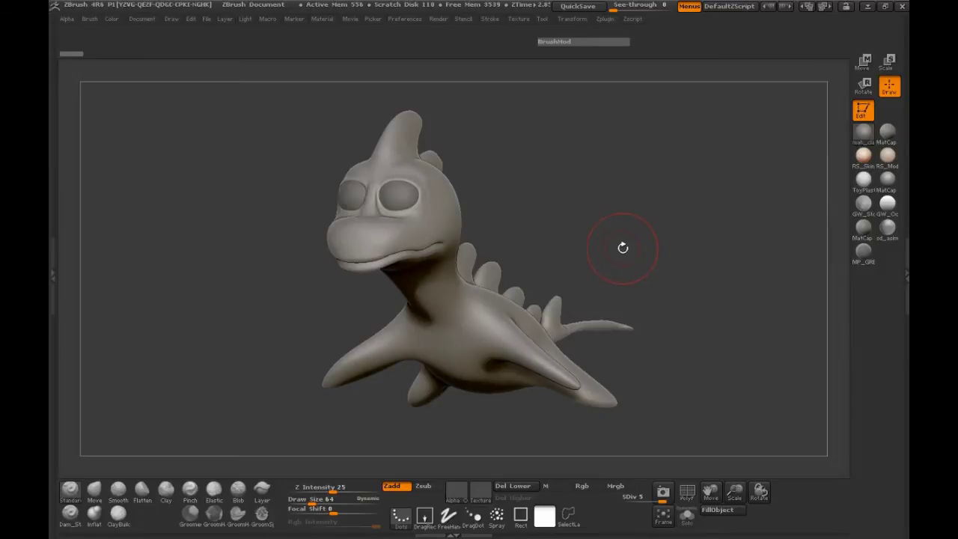
pyautogui.moveTo(625, 247)
pyautogui.mouseDown()
pyautogui.moveTo(652, 247)
pyautogui.moveTo(705, 270)
pyautogui.moveTo(581, 243)
pyautogui.mouseUp()
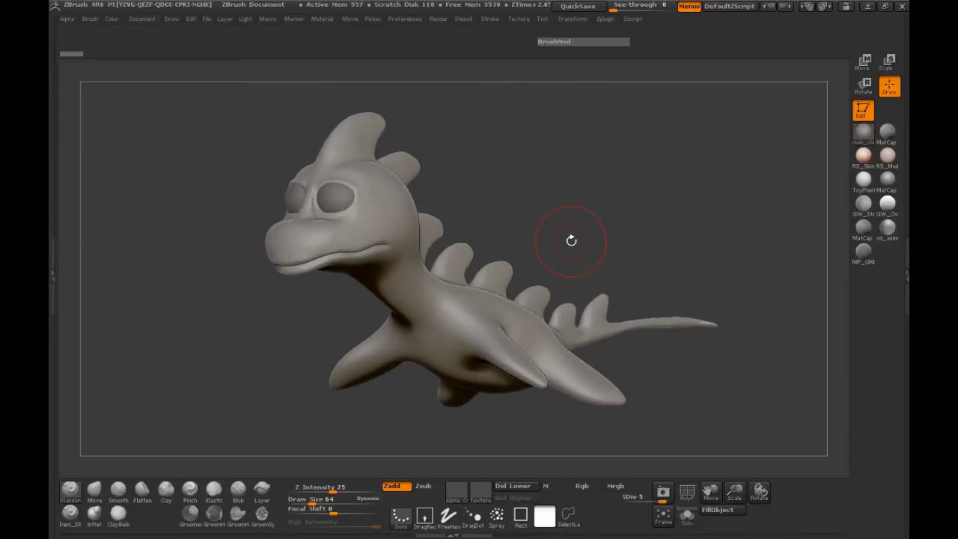
pyautogui.click(55, 256)
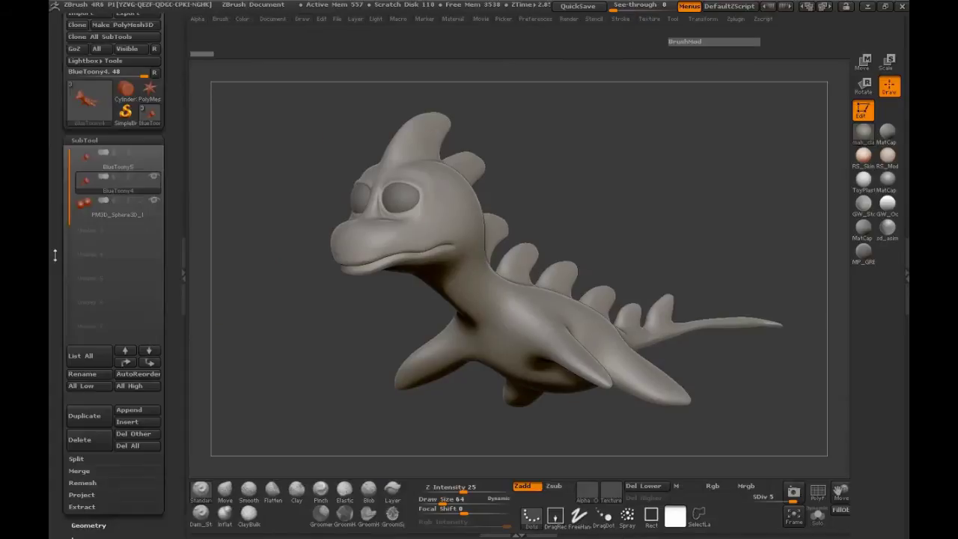
pyautogui.click(86, 159)
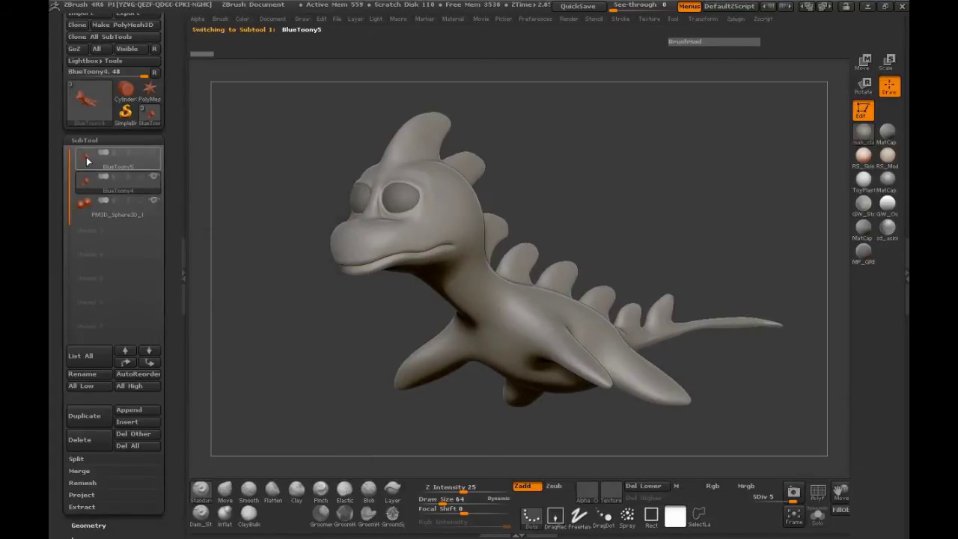
pyautogui.click(153, 175)
pyautogui.moveTo(320, 313); pyautogui.dragTo(424, 348)
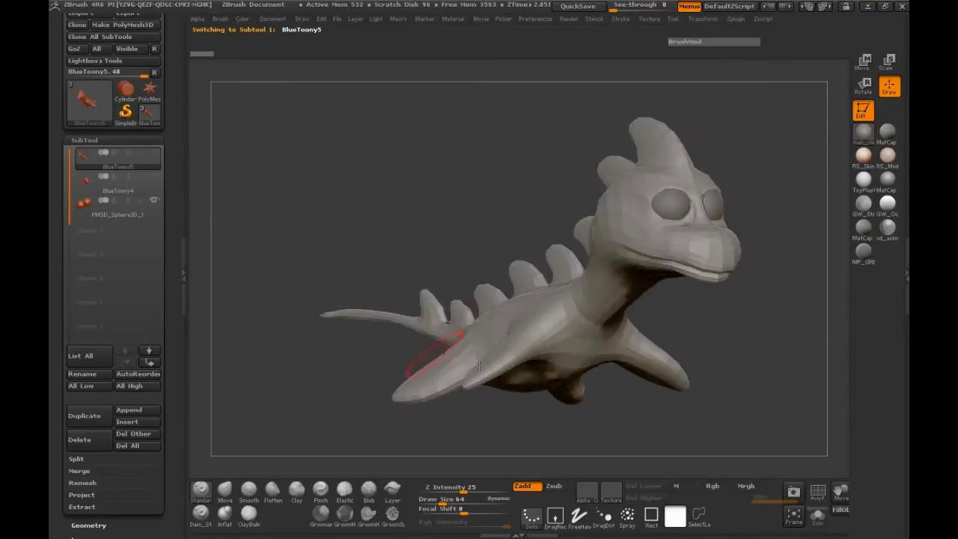
pyautogui.click(816, 491)
pyautogui.moveTo(741, 364)
pyautogui.mouseDown()
pyautogui.moveTo(763, 360)
pyautogui.moveTo(772, 395)
pyautogui.moveTo(701, 335)
pyautogui.moveTo(690, 343)
pyautogui.mouseUp()
pyautogui.moveTo(406, 292)
pyautogui.mouseDown()
pyautogui.moveTo(370, 298)
pyautogui.moveTo(349, 321)
pyautogui.mouseUp()
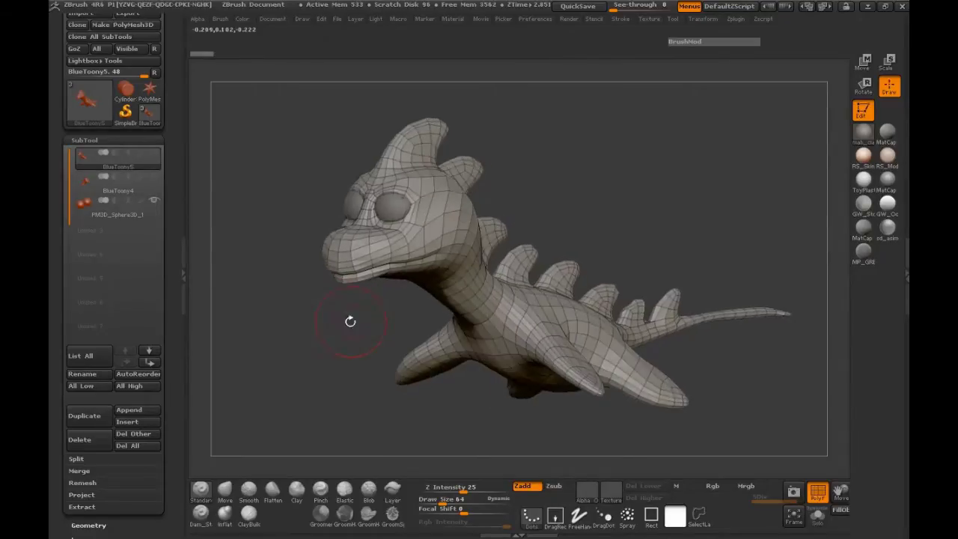
# - Make the BlueToony4 subtool visible and active, and turn off the polygon wireframe display
pyautogui.moveTo(84, 184)
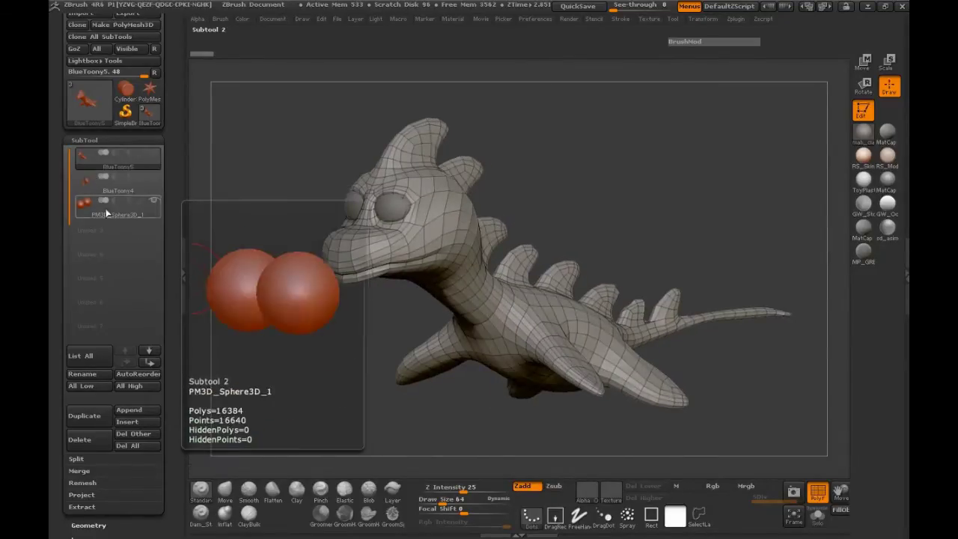
pyautogui.moveTo(131, 162)
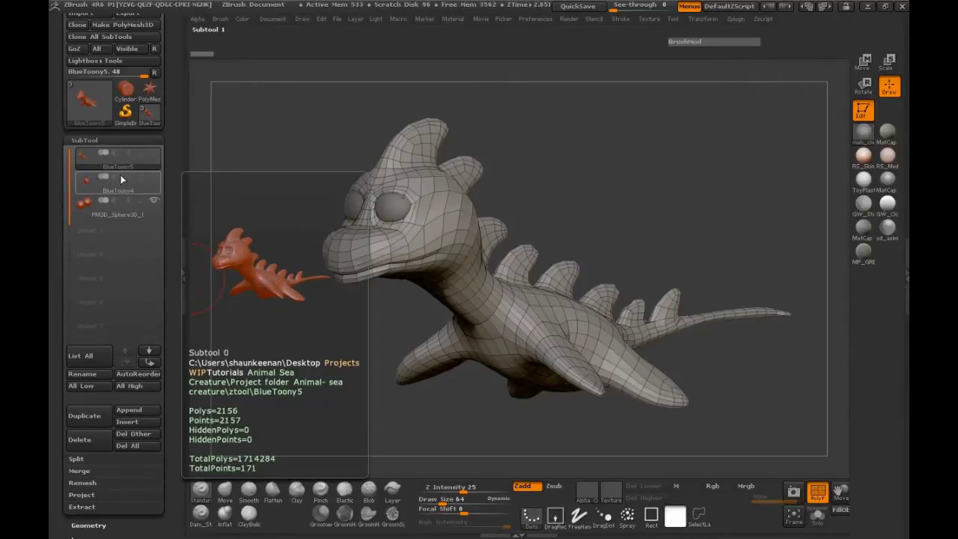
pyautogui.moveTo(121, 192)
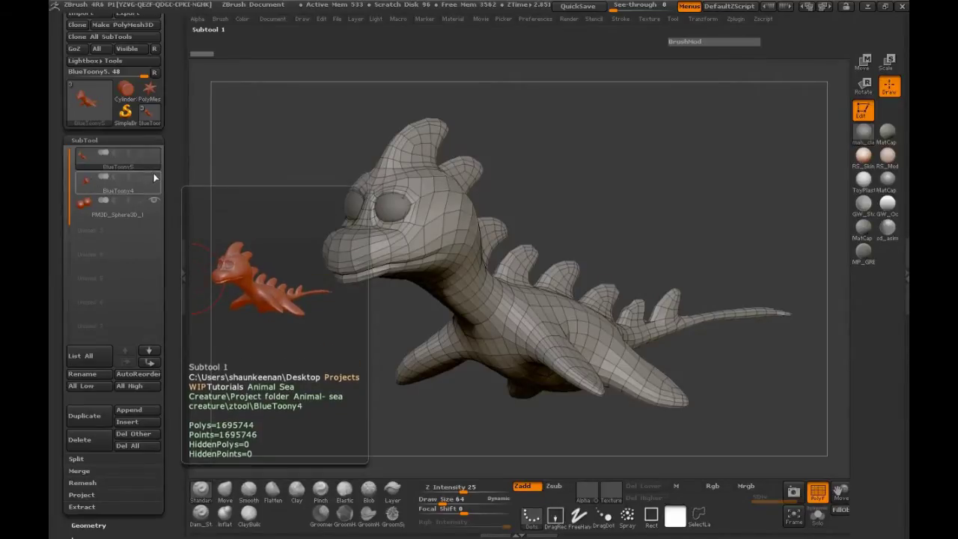
pyautogui.click(154, 177)
pyautogui.click(85, 186)
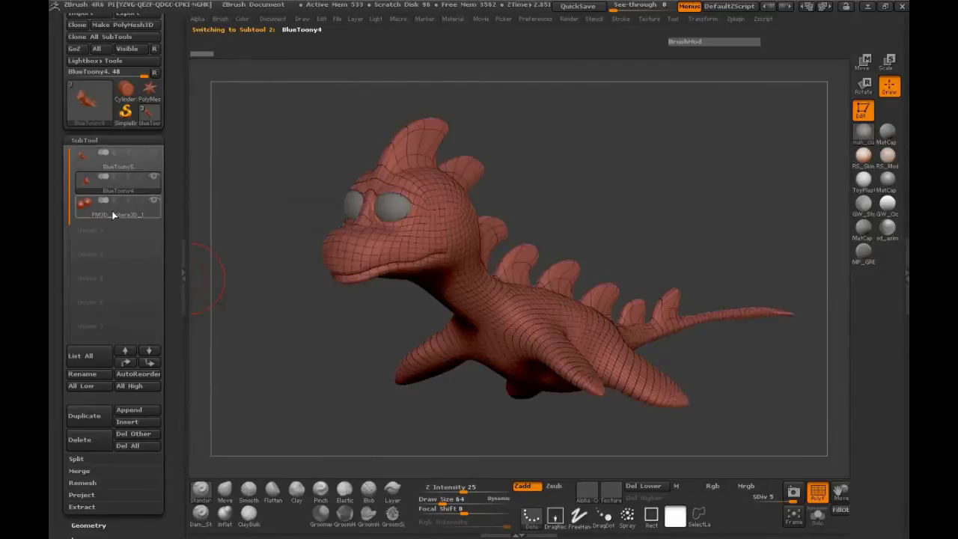
pyautogui.moveTo(286, 314); pyautogui.dragTo(335, 316)
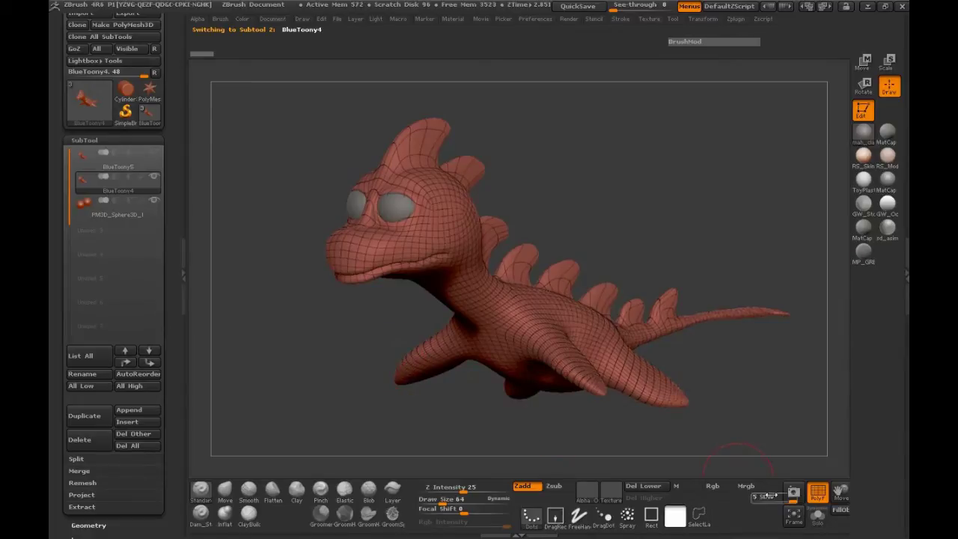
pyautogui.click(817, 491)
# - Try to pre-process the BlueToony4 subtool with Decimation Master at 5.6338% decimation, and close the unresponsive program
pyautogui.moveTo(175, 307); pyautogui.dragTo(161, 158)
pyautogui.click(89, 238)
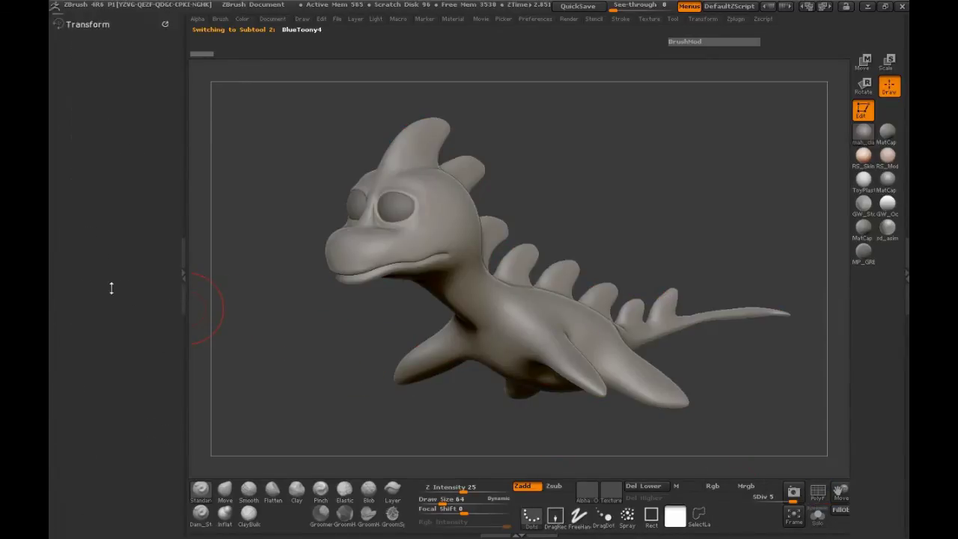
pyautogui.click(104, 198)
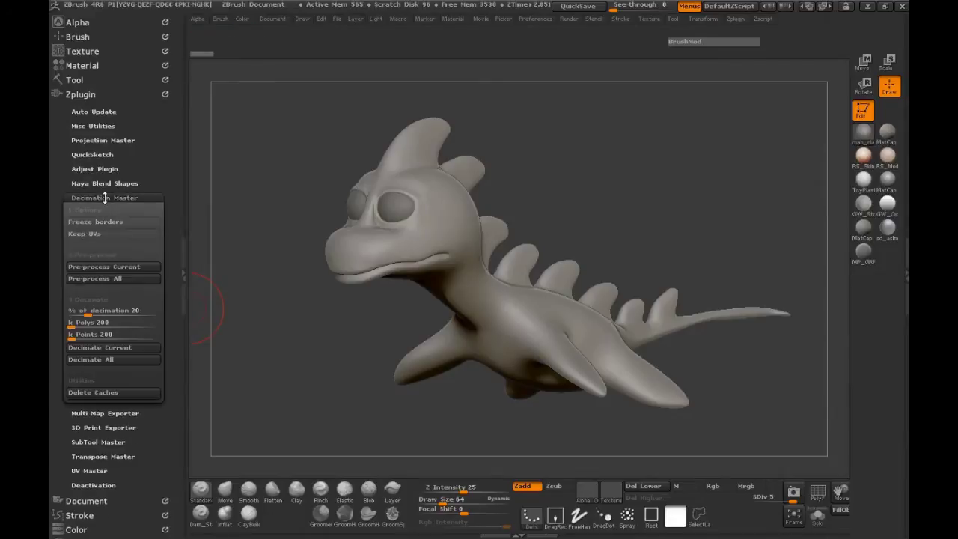
pyautogui.moveTo(88, 314); pyautogui.dragTo(76, 314)
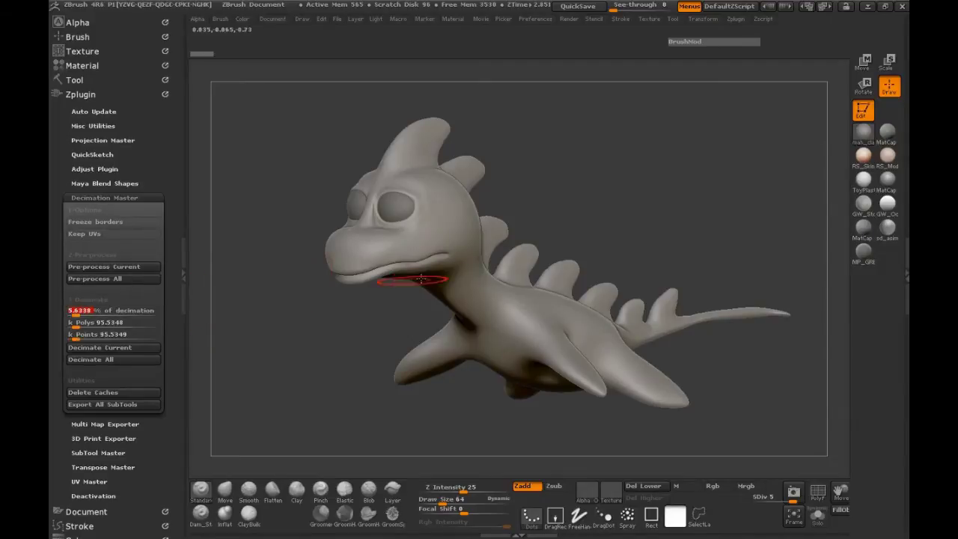
pyautogui.click(134, 268)
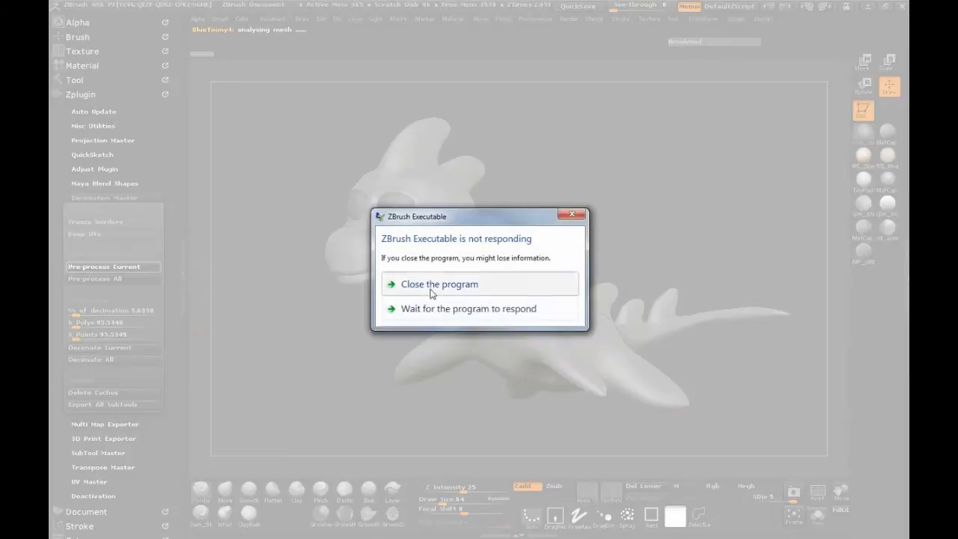
pyautogui.click(433, 284)
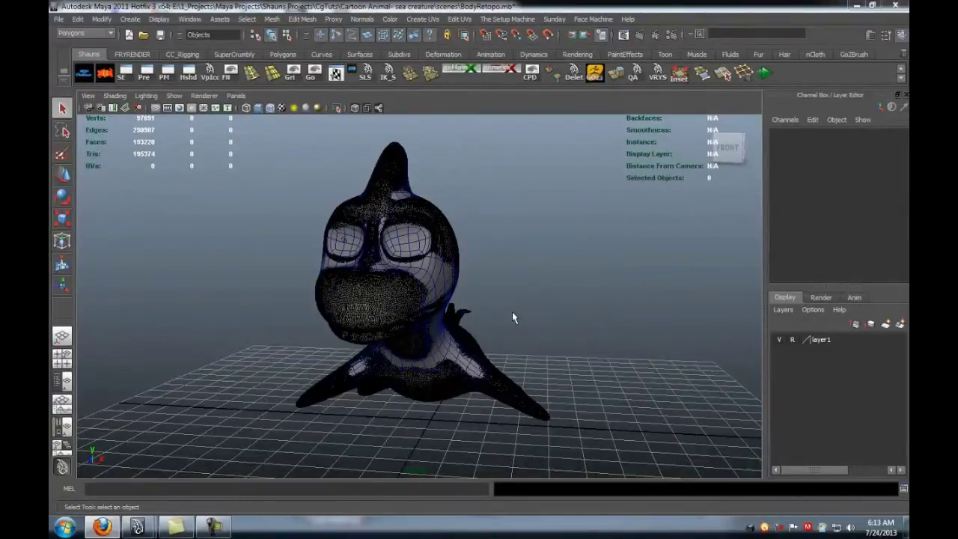
# - Show the creature in Maya's front view and enter face selection mode on the remeshed body
pyautogui.keyDown('alt'); pyautogui.moveTo(512, 312); pyautogui.dragTo(374, 295); pyautogui.keyUp('alt')
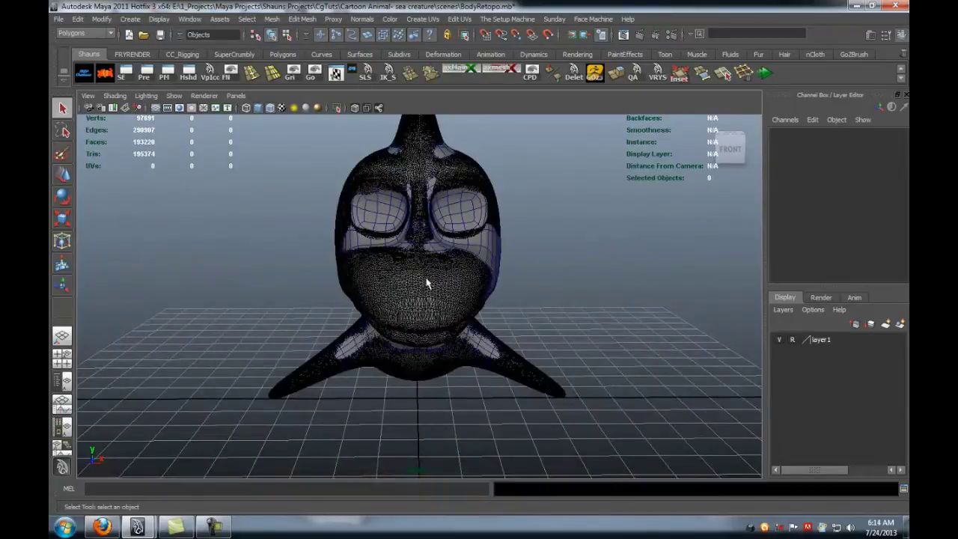
pyautogui.keyDown('alt'); pyautogui.moveTo(449, 283); pyautogui.dragTo(460, 309, button='middle'); pyautogui.keyUp('alt')
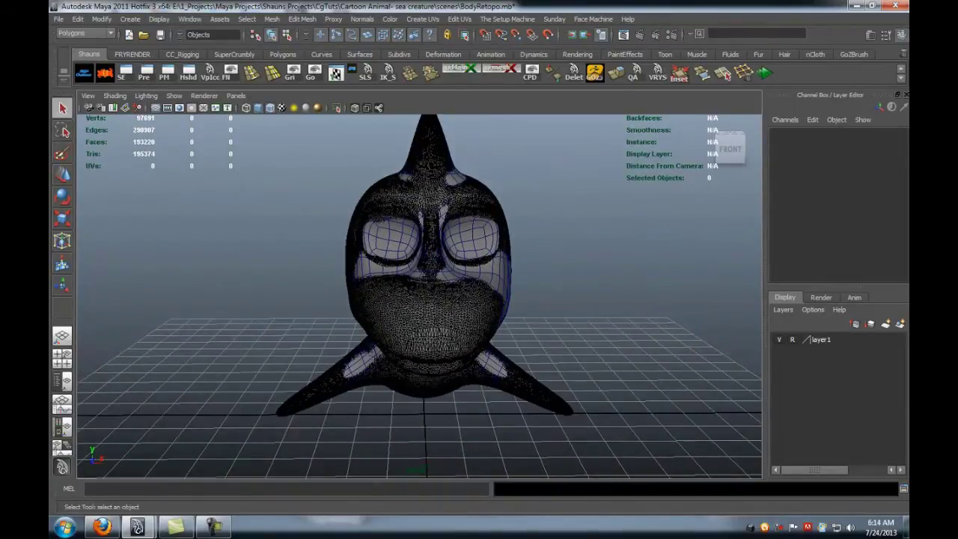
pyautogui.keyDown('alt'); pyautogui.moveTo(537, 275); pyautogui.dragTo(506, 287, button='middle'); pyautogui.keyUp('alt')
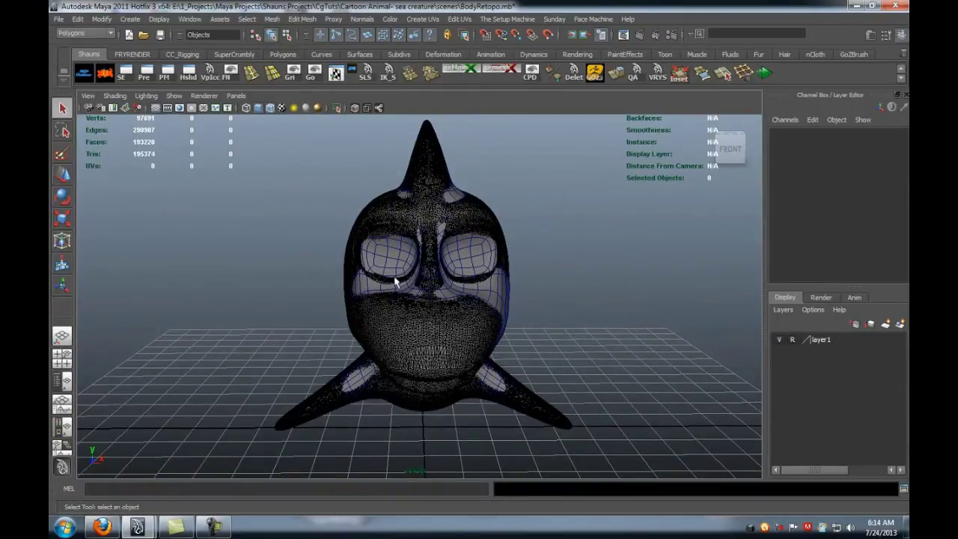
pyautogui.press('space')
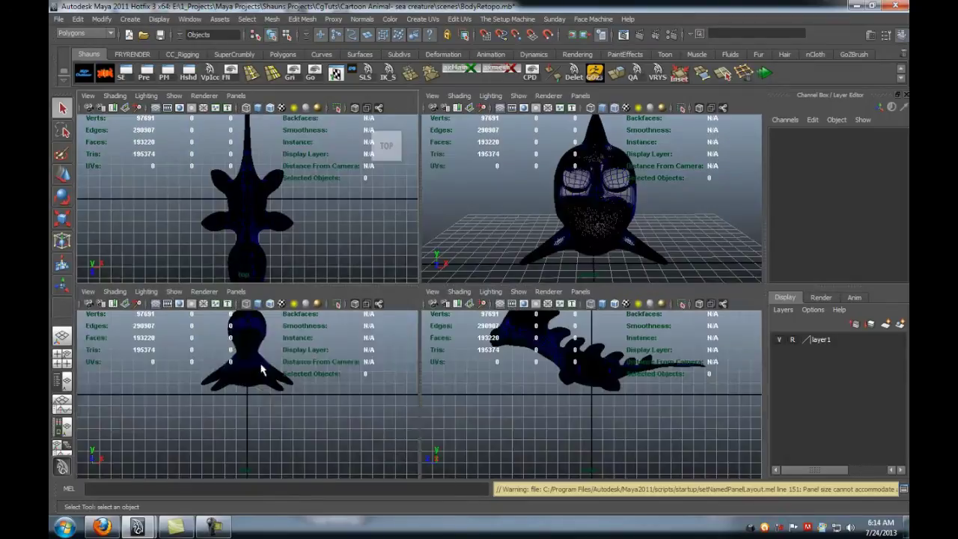
pyautogui.press('space')
pyautogui.scroll(5, 367, 359)
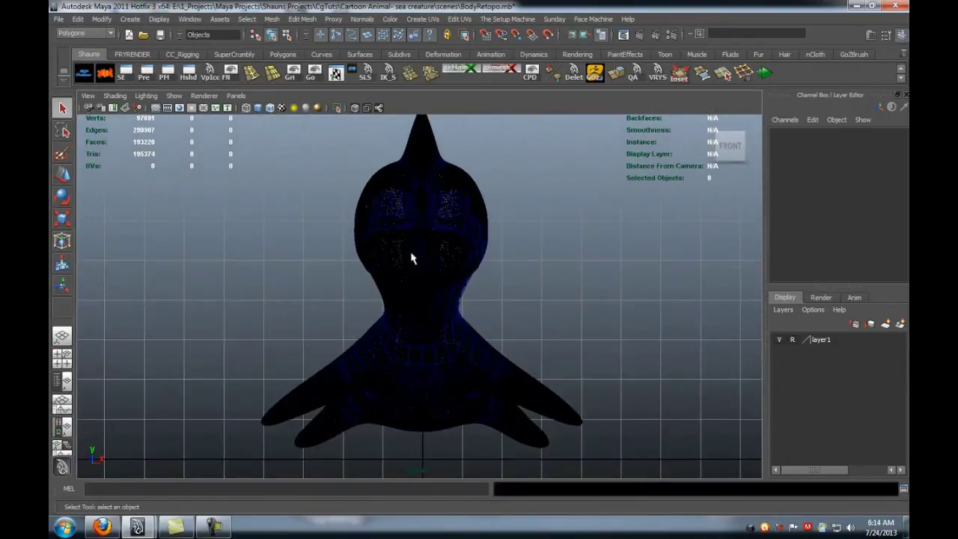
pyautogui.moveTo(415, 230); pyautogui.dragTo(416, 256, button='right')
pyautogui.scroll(-3, 377, 289)
pyautogui.keyDown('alt'); pyautogui.moveTo(351, 286); pyautogui.dragTo(353, 301, button='middle'); pyautogui.keyUp('alt')
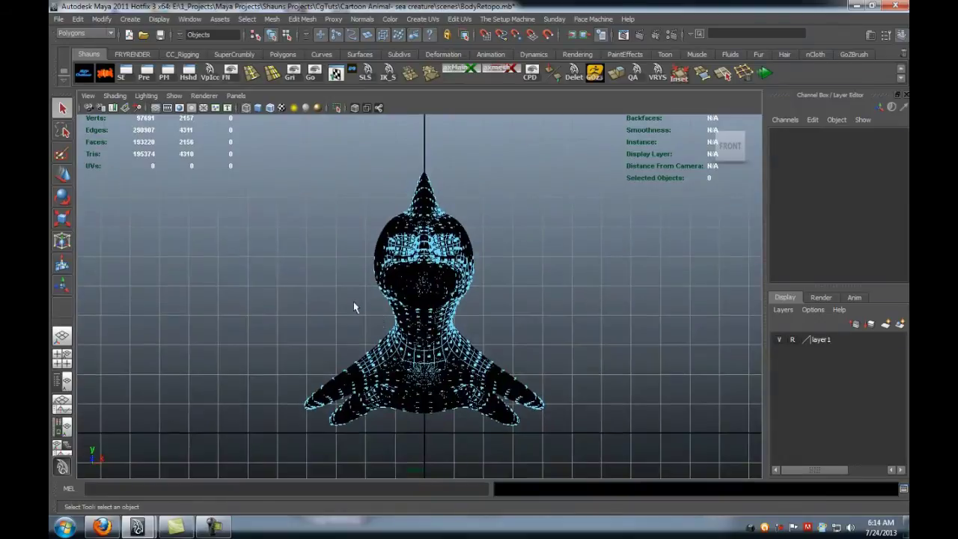
pyautogui.keyDown('alt'); pyautogui.moveTo(244, 305); pyautogui.dragTo(251, 299, button='middle'); pyautogui.keyUp('alt')
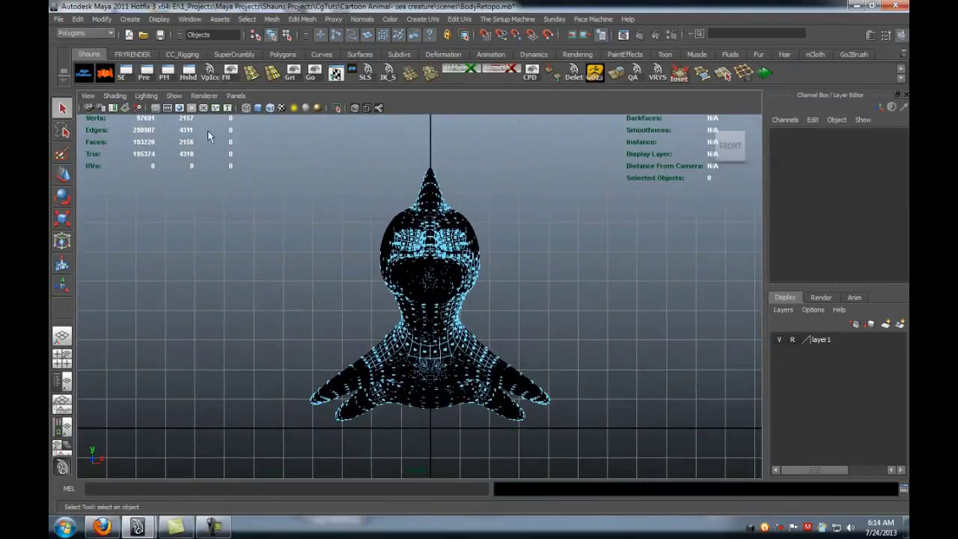
# - Select the faces on one half of the remeshed body, hide layer1, and delete the selected faces
pyautogui.moveTo(193, 119); pyautogui.dragTo(430, 537)
pyautogui.click(781, 340)
pyautogui.press('space')
pyautogui.press('space')
pyautogui.keyDown('alt'); pyautogui.moveTo(614, 246); pyautogui.dragTo(247, 273); pyautogui.keyUp('alt')
pyautogui.keyDown('alt'); pyautogui.moveTo(247, 273); pyautogui.dragTo(354, 287, button='right'); pyautogui.keyUp('alt')
pyautogui.keyDown('alt'); pyautogui.moveTo(354, 286); pyautogui.dragTo(309, 212, button='middle'); pyautogui.keyUp('alt')
pyautogui.keyDown('alt'); pyautogui.moveTo(374, 361); pyautogui.dragTo(361, 239, button='middle'); pyautogui.keyUp('alt')
pyautogui.keyDown('alt'); pyautogui.moveTo(359, 276); pyautogui.dragTo(352, 153); pyautogui.keyUp('alt')
pyautogui.keyDown('alt'); pyautogui.moveTo(352, 153); pyautogui.dragTo(338, 373, button='middle'); pyautogui.keyUp('alt')
pyautogui.keyDown('alt'); pyautogui.moveTo(337, 373); pyautogui.dragTo(355, 328); pyautogui.keyUp('alt')
pyautogui.scroll(4, 358, 326)
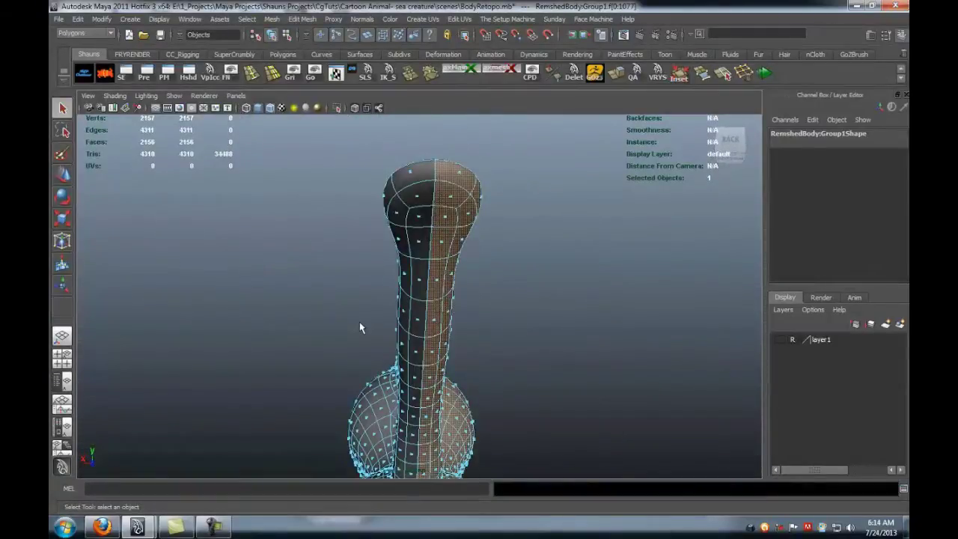
pyautogui.press('Delete')
# - Load the dRasterMaya.mll plug-in through the Plug-in Manager and close the manager
pyautogui.keyDown('alt'); pyautogui.moveTo(336, 273); pyautogui.dragTo(251, 299, button='right'); pyautogui.keyUp('alt')
pyautogui.keyDown('alt'); pyautogui.moveTo(251, 299); pyautogui.dragTo(366, 357); pyautogui.keyUp('alt')
pyautogui.keyDown('alt'); pyautogui.moveTo(366, 357); pyautogui.dragTo(247, 333, button='middle'); pyautogui.keyUp('alt')
pyautogui.keyDown('alt'); pyautogui.moveTo(247, 333); pyautogui.dragTo(297, 352, button='right'); pyautogui.keyUp('alt')
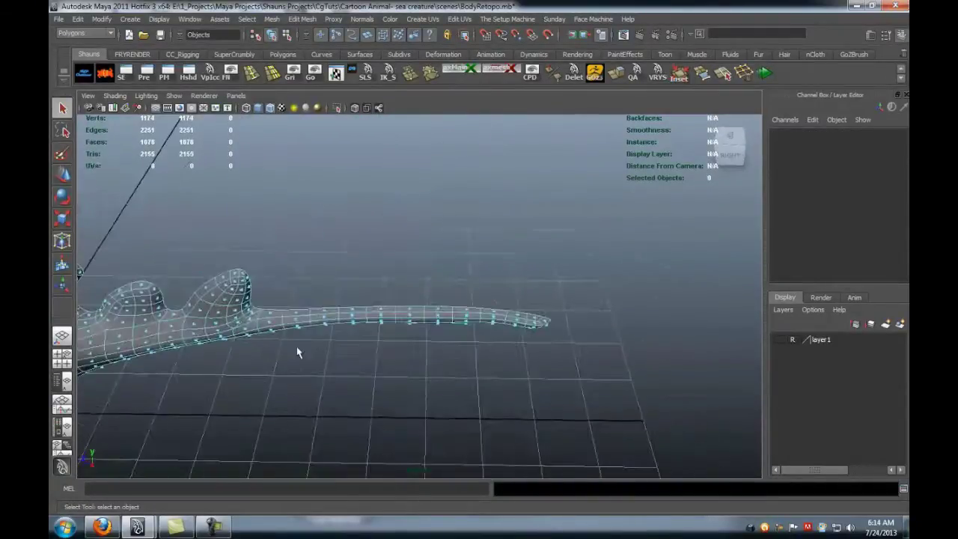
pyautogui.keyDown('alt'); pyautogui.moveTo(297, 352); pyautogui.dragTo(658, 333, button='middle'); pyautogui.keyUp('alt')
pyautogui.keyDown('alt'); pyautogui.moveTo(380, 327); pyautogui.dragTo(704, 385, button='middle'); pyautogui.keyUp('alt')
pyautogui.keyDown('alt'); pyautogui.moveTo(352, 325); pyautogui.dragTo(404, 342, button='right'); pyautogui.keyUp('alt')
pyautogui.click(166, 76)
pyautogui.scroll(-7, 471, 344)
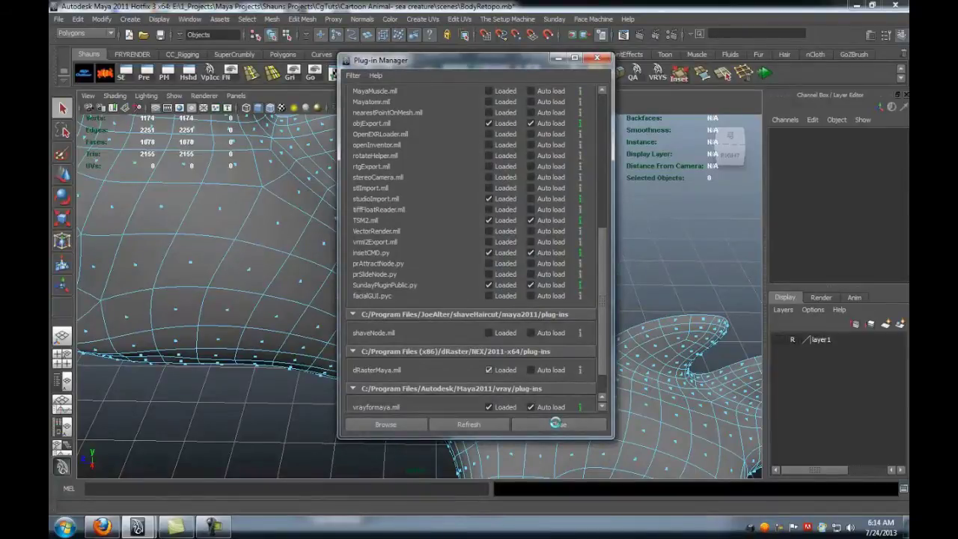
pyautogui.click(559, 425)
# - Return the remeshed body to object mode and place the NEX window beside the creature's head
pyautogui.moveTo(797, 95); pyautogui.dragTo(709, 66)
pyautogui.moveTo(457, 240)
pyautogui.keyDown('alt'); pyautogui.mouseDown()
pyautogui.moveTo(487, 220)
pyautogui.moveTo(538, 225)
pyautogui.mouseUp(); pyautogui.keyUp('alt')
pyautogui.keyDown('alt'); pyautogui.moveTo(315, 180); pyautogui.dragTo(392, 267, button='middle'); pyautogui.keyUp('alt')
pyautogui.moveTo(393, 267); pyautogui.dragTo(421, 253, button='right')
pyautogui.keyDown('alt'); pyautogui.moveTo(397, 318); pyautogui.dragTo(460, 274, button='middle'); pyautogui.keyUp('alt')
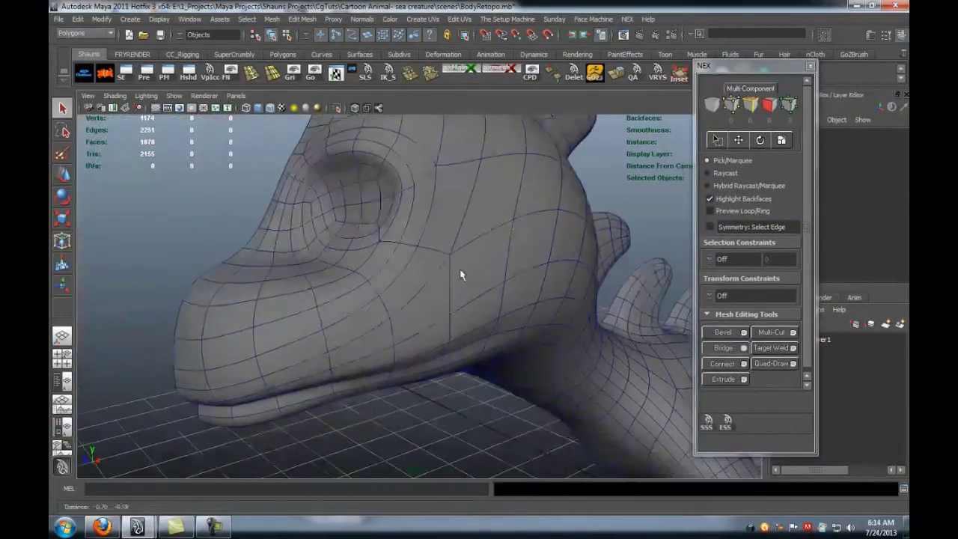
pyautogui.moveTo(729, 66); pyautogui.dragTo(684, 66)
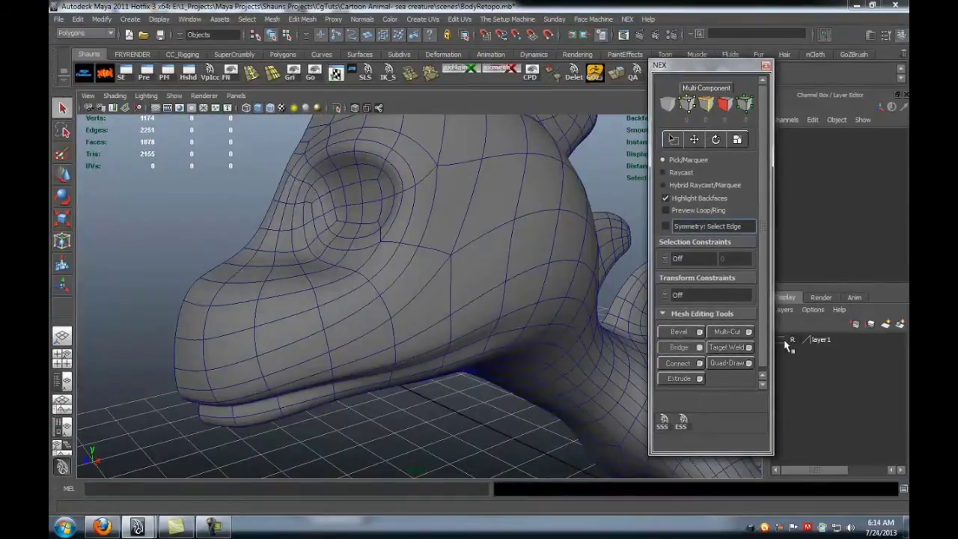
# - Show layer1, select its decimated body, and set that mesh as the NEX transform constraint, trying to enable surface sliding
pyautogui.click(782, 341)
pyautogui.rightClick(819, 343)
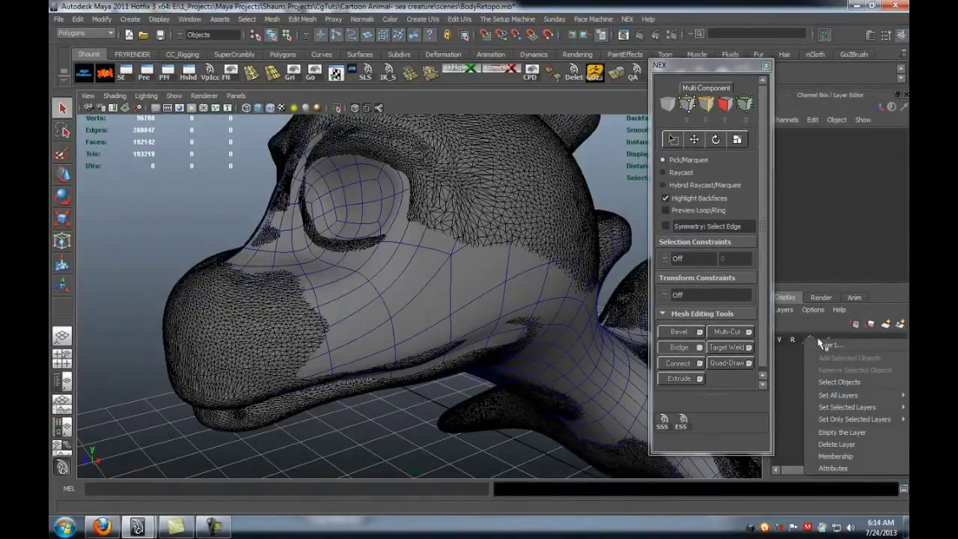
pyautogui.click(782, 371)
pyautogui.rightClick(824, 359)
pyautogui.click(842, 384)
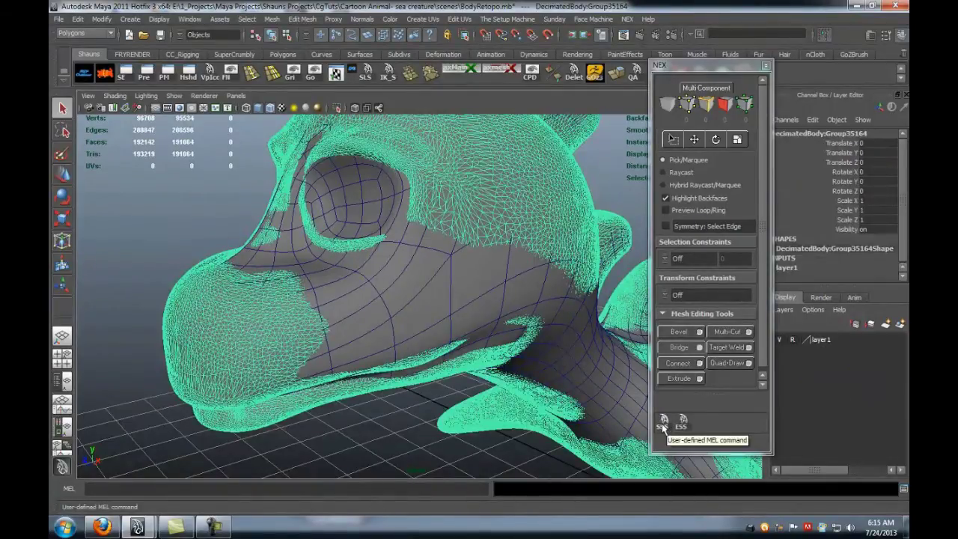
pyautogui.click(663, 426)
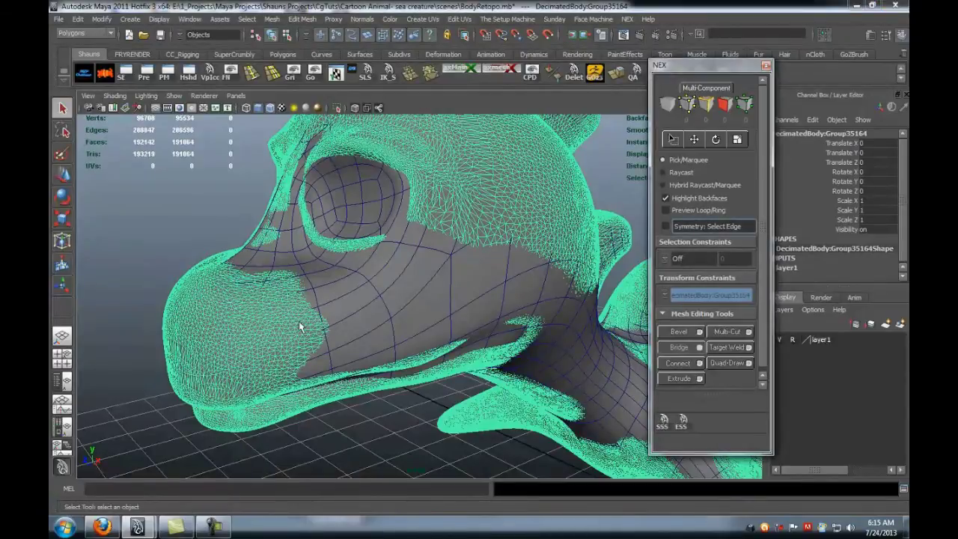
pyautogui.click(681, 421)
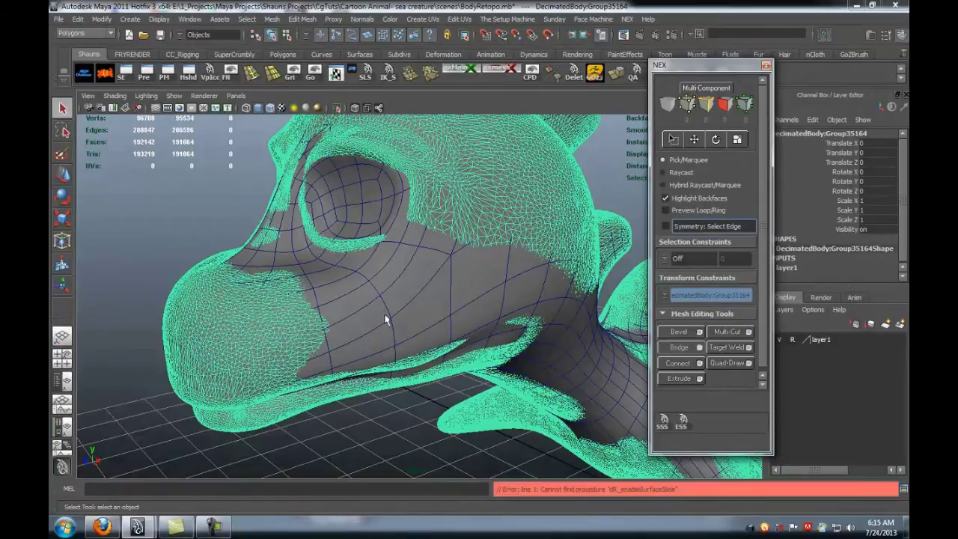
# - Select the remeshed body, turn off its smooth mesh preview, and activate the NEX Quad-Draw tool
pyautogui.click(363, 424)
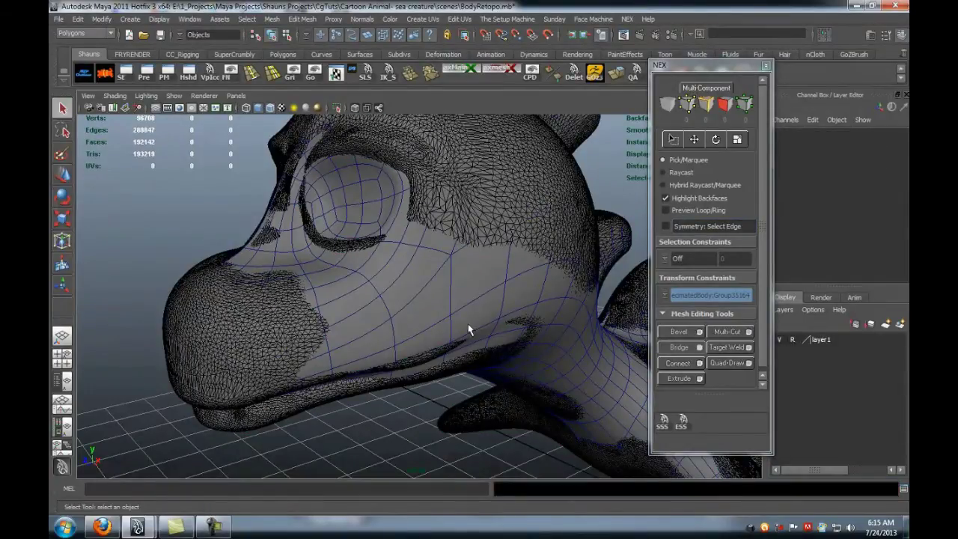
pyautogui.click(468, 326)
pyautogui.press('1')
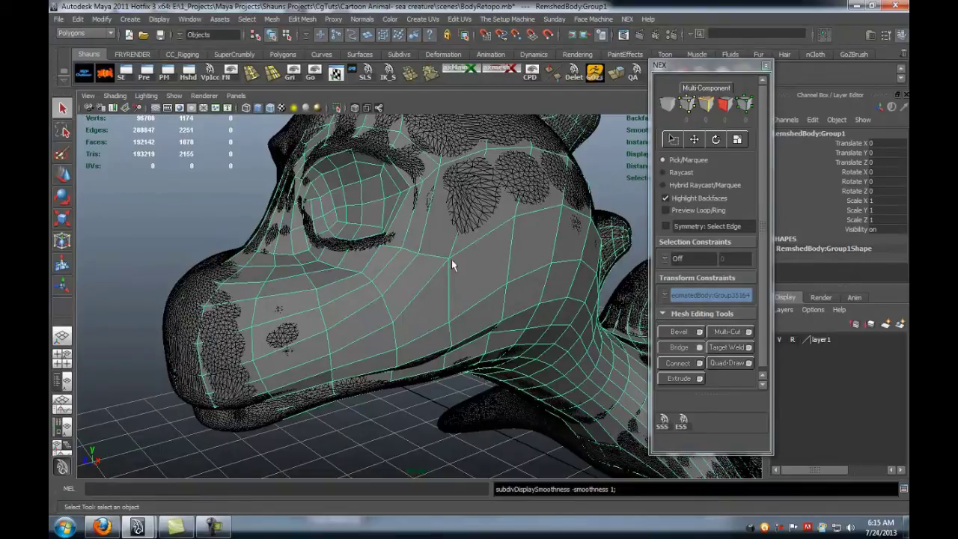
pyautogui.click(727, 363)
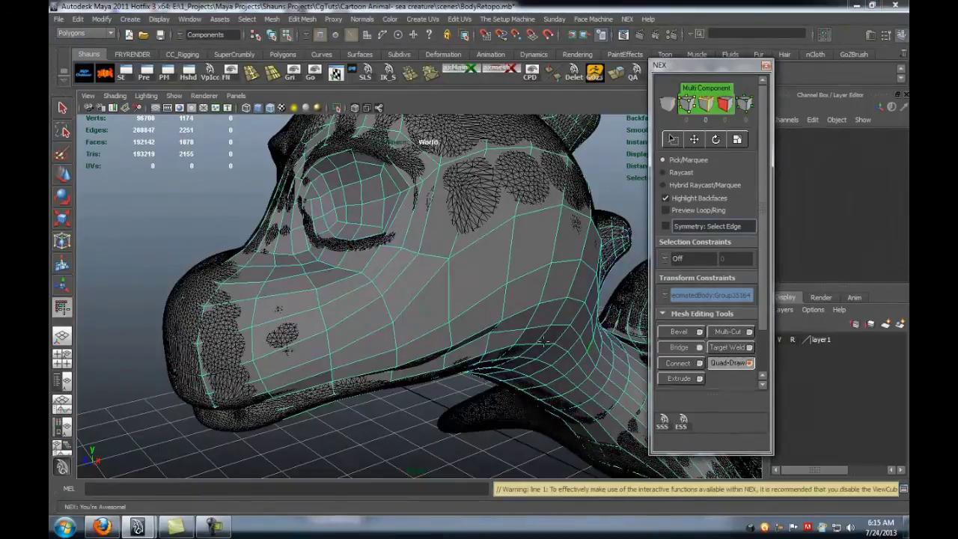
# - Move the NEX window clear of the viewport and slide two remeshed vertices on the creature's cheek across the sculpt
pyautogui.moveTo(695, 72); pyautogui.dragTo(844, 73)
pyautogui.keyDown('alt'); pyautogui.moveTo(473, 229); pyautogui.dragTo(550, 234); pyautogui.keyUp('alt')
pyautogui.keyDown('alt'); pyautogui.moveTo(550, 234); pyautogui.dragTo(452, 292, button='middle'); pyautogui.keyUp('alt')
pyautogui.keyDown('alt'); pyautogui.moveTo(453, 291); pyautogui.dragTo(466, 278, button='right'); pyautogui.keyUp('alt')
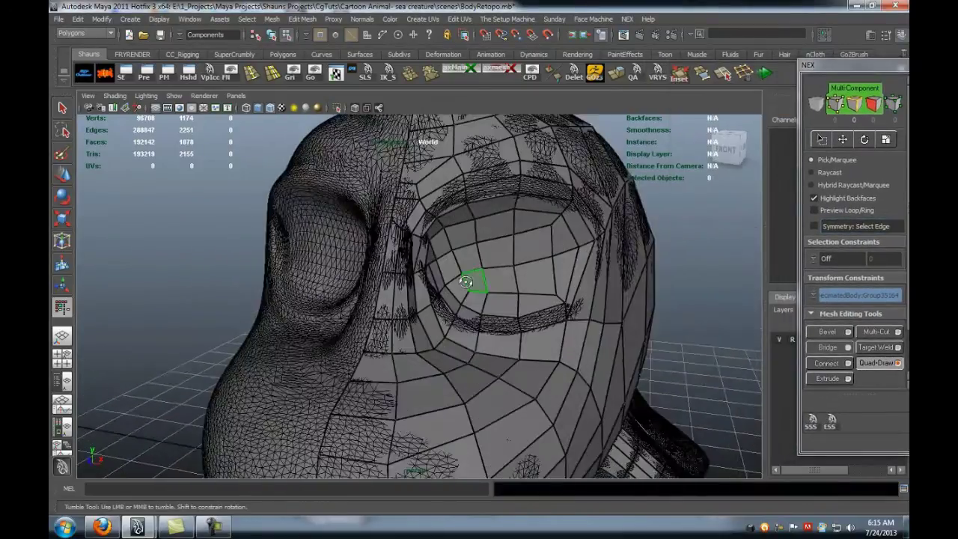
pyautogui.keyDown('alt'); pyautogui.moveTo(466, 277); pyautogui.dragTo(434, 280); pyautogui.keyUp('alt')
pyautogui.keyDown('alt'); pyautogui.moveTo(434, 280); pyautogui.dragTo(458, 236, button='middle'); pyautogui.keyUp('alt')
pyautogui.keyDown('alt'); pyautogui.moveTo(459, 236); pyautogui.dragTo(365, 240); pyautogui.keyUp('alt')
pyautogui.keyDown('alt'); pyautogui.moveTo(364, 240); pyautogui.dragTo(451, 268, button='middle'); pyautogui.keyUp('alt')
pyautogui.moveTo(450, 268); pyautogui.dragTo(485, 263)
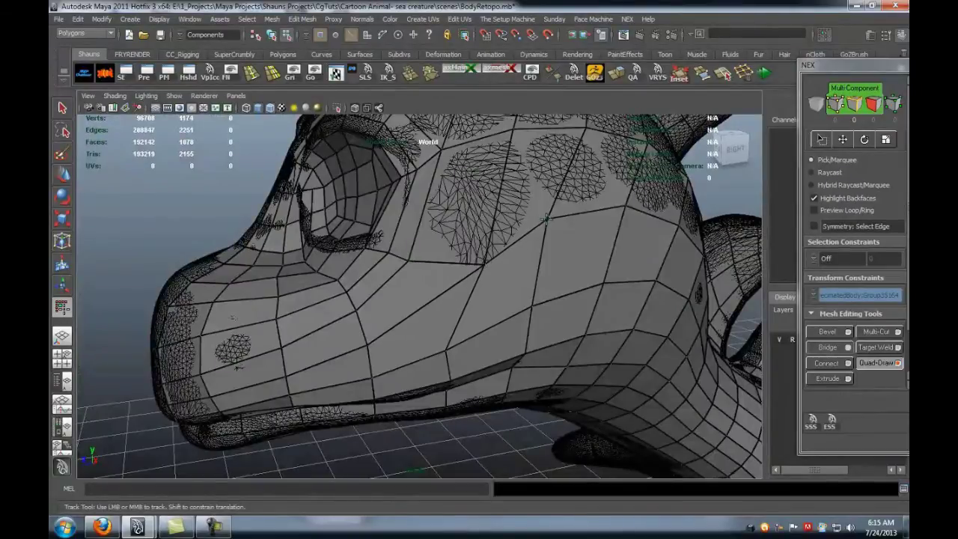
pyautogui.moveTo(546, 218); pyautogui.dragTo(567, 241)
# - Lighten the Quad-Draw overlay mesh colour to light grey so the edges stand out on the tail tip
pyautogui.keyDown('alt'); pyautogui.moveTo(502, 297); pyautogui.dragTo(486, 294); pyautogui.keyUp('alt')
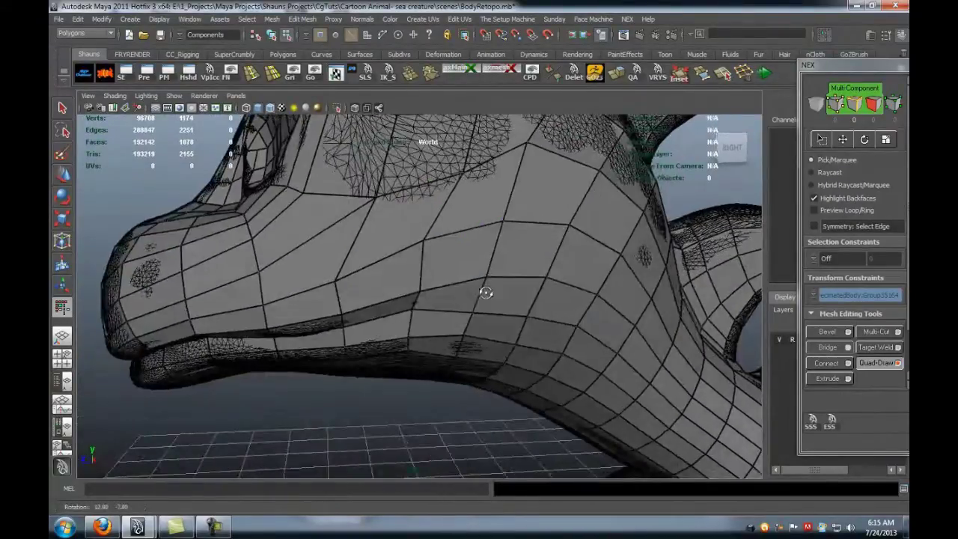
pyautogui.keyDown('alt'); pyautogui.moveTo(486, 294); pyautogui.dragTo(295, 308, button='right'); pyautogui.keyUp('alt')
pyautogui.keyDown('alt'); pyautogui.moveTo(585, 365); pyautogui.dragTo(217, 268, button='middle'); pyautogui.keyUp('alt')
pyautogui.keyDown('alt'); pyautogui.moveTo(217, 268); pyautogui.dragTo(418, 294, button='right'); pyautogui.keyUp('alt')
pyautogui.keyDown('alt'); pyautogui.moveTo(470, 300); pyautogui.dragTo(464, 355); pyautogui.keyUp('alt')
pyautogui.keyDown('alt'); pyautogui.moveTo(460, 304); pyautogui.dragTo(352, 366, button='middle'); pyautogui.keyUp('alt')
pyautogui.keyDown('alt'); pyautogui.moveTo(374, 336); pyautogui.dragTo(545, 308, button='right'); pyautogui.keyUp('alt')
pyautogui.keyDown('alt'); pyautogui.moveTo(545, 307); pyautogui.dragTo(347, 337, button='middle'); pyautogui.keyUp('alt')
pyautogui.keyDown('alt'); pyautogui.moveTo(348, 337); pyautogui.dragTo(399, 325, button='right'); pyautogui.keyUp('alt')
pyautogui.keyDown('alt'); pyautogui.moveTo(469, 293); pyautogui.dragTo(420, 317); pyautogui.keyUp('alt')
pyautogui.keyDown('alt'); pyautogui.moveTo(419, 318); pyautogui.dragTo(367, 331, button='middle'); pyautogui.keyUp('alt')
pyautogui.keyDown('alt'); pyautogui.moveTo(367, 331); pyautogui.dragTo(408, 318, button='right'); pyautogui.keyUp('alt')
pyautogui.keyDown('alt'); pyautogui.moveTo(404, 315); pyautogui.dragTo(393, 299); pyautogui.keyUp('alt')
pyautogui.moveTo(465, 325)
pyautogui.mouseDown()
pyautogui.moveTo(485, 293)
pyautogui.moveTo(517, 298)
pyautogui.mouseUp()
pyautogui.keyDown('alt'); pyautogui.moveTo(458, 348); pyautogui.dragTo(442, 296); pyautogui.keyUp('alt')
pyautogui.keyDown('alt'); pyautogui.moveTo(440, 340); pyautogui.dragTo(500, 258, button='middle'); pyautogui.keyUp('alt')
pyautogui.moveTo(437, 337)
pyautogui.keyDown('alt'); pyautogui.mouseDown()
pyautogui.moveTo(412, 342)
pyautogui.moveTo(426, 343)
pyautogui.mouseUp(); pyautogui.keyUp('alt')
pyautogui.click(819, 315)
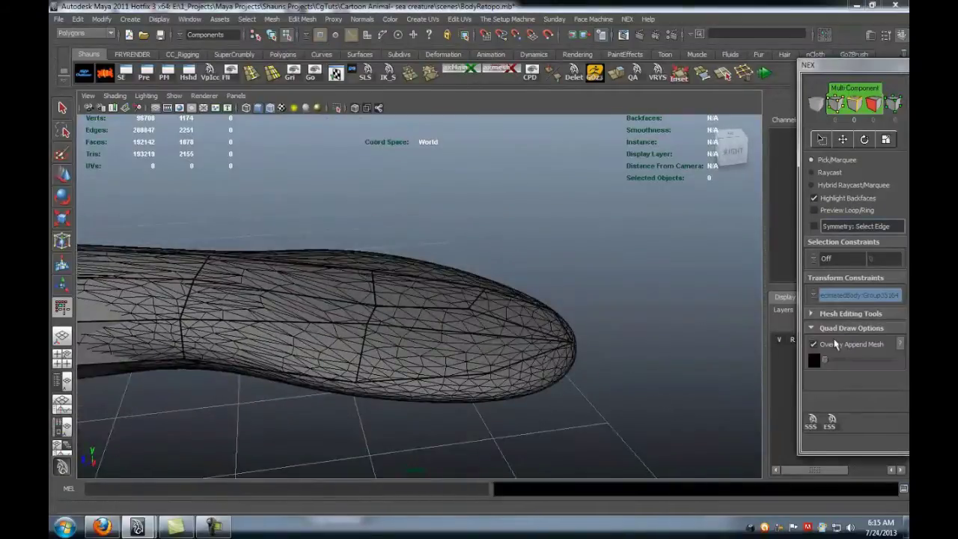
pyautogui.moveTo(826, 362); pyautogui.dragTo(874, 366)
# - Reposition vertices on the paddle-shaped tail tip and delete badly placed geometry along its outer side
pyautogui.keyDown('alt'); pyautogui.moveTo(552, 321); pyautogui.dragTo(555, 422); pyautogui.keyUp('alt')
pyautogui.moveTo(379, 296); pyautogui.dragTo(358, 330)
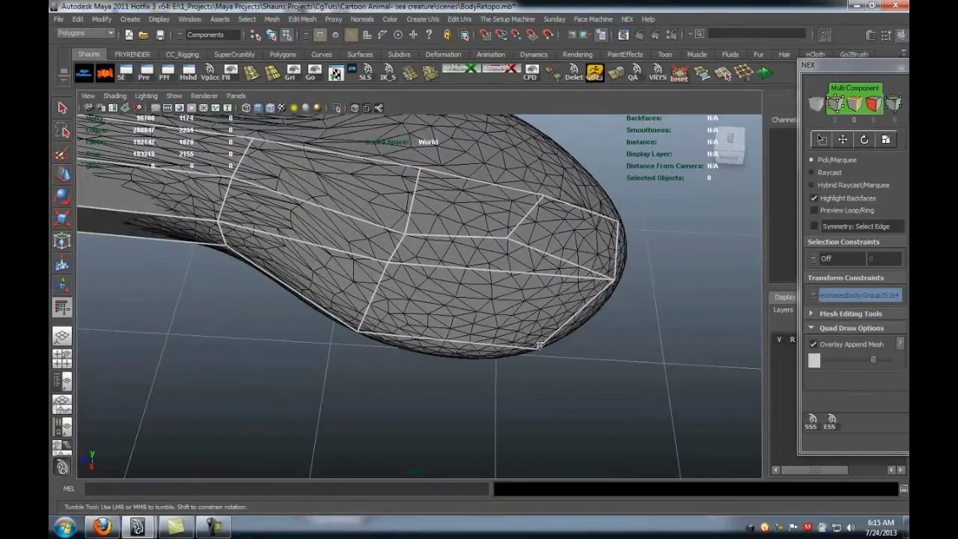
pyautogui.moveTo(501, 271); pyautogui.dragTo(506, 290)
pyautogui.moveTo(509, 238); pyautogui.dragTo(544, 256)
pyautogui.keyDown('ctrl'); pyautogui.keyDown('shift'); pyautogui.click(498, 275); pyautogui.keyUp('shift'); pyautogui.keyUp('ctrl')
pyautogui.keyDown('ctrl'); pyautogui.keyDown('shift'); pyautogui.click(498, 320); pyautogui.keyUp('shift'); pyautogui.keyUp('ctrl')
pyautogui.keyDown('alt'); pyautogui.moveTo(482, 318); pyautogui.dragTo(516, 327); pyautogui.keyUp('alt')
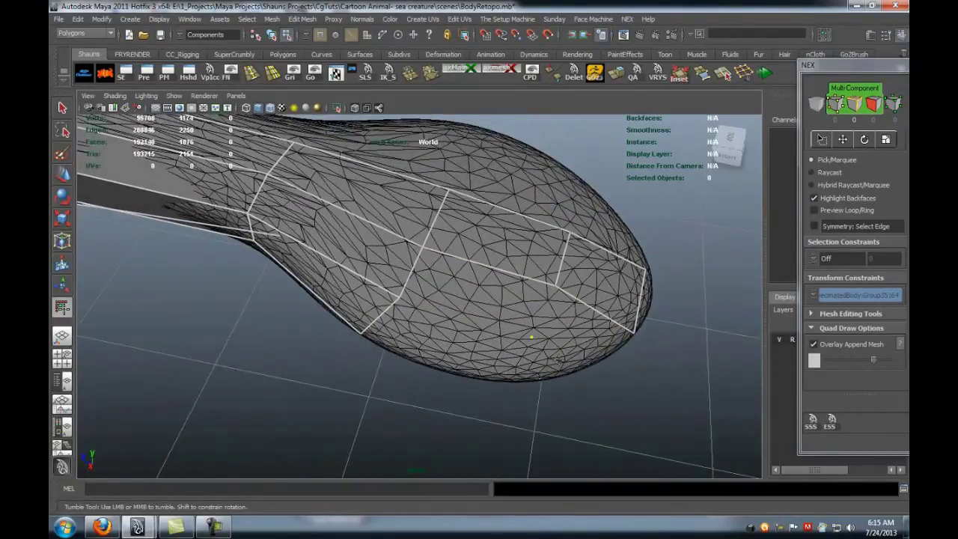
# - Delete the stretched geometry on the tail tip's underside and rounded end to leave it open for rebuilding
pyautogui.keyDown('alt'); pyautogui.moveTo(576, 348); pyautogui.dragTo(503, 313); pyautogui.keyUp('alt')
pyautogui.keyDown('alt'); pyautogui.moveTo(444, 307); pyautogui.dragTo(393, 279); pyautogui.keyUp('alt')
pyautogui.keyDown('ctrl'); pyautogui.keyDown('shift'); pyautogui.click(455, 289); pyautogui.keyUp('shift'); pyautogui.keyUp('ctrl')
pyautogui.keyDown('ctrl'); pyautogui.keyDown('shift'); pyautogui.click(377, 274); pyautogui.keyUp('shift'); pyautogui.keyUp('ctrl')
pyautogui.keyDown('alt'); pyautogui.moveTo(436, 281); pyautogui.dragTo(457, 285, button='middle'); pyautogui.keyUp('alt')
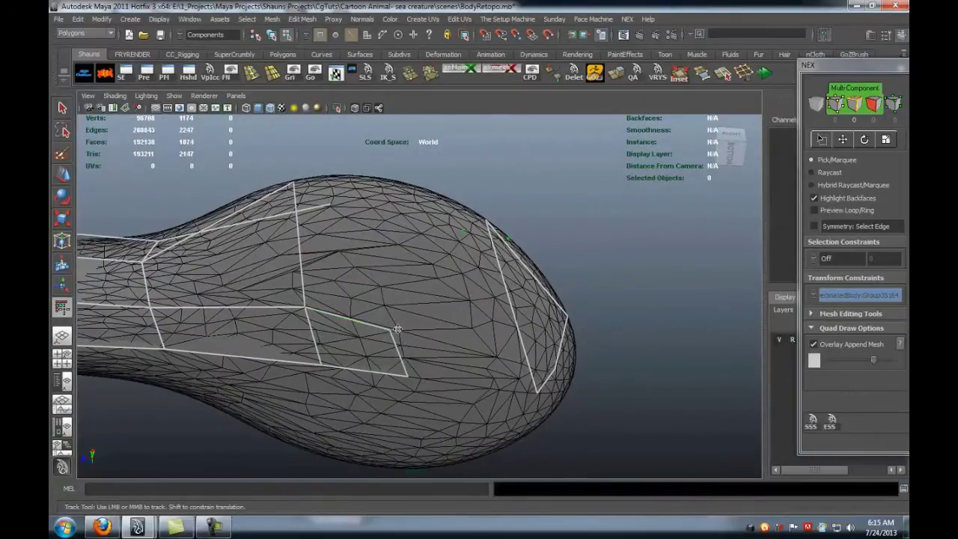
pyautogui.keyDown('alt'); pyautogui.moveTo(424, 371); pyautogui.dragTo(451, 357); pyautogui.keyUp('alt')
pyautogui.keyDown('ctrl'); pyautogui.keyDown('shift'); pyautogui.click(584, 248); pyautogui.keyUp('shift'); pyautogui.keyUp('ctrl')
pyautogui.keyDown('alt'); pyautogui.moveTo(528, 250); pyautogui.dragTo(386, 318); pyautogui.keyUp('alt')
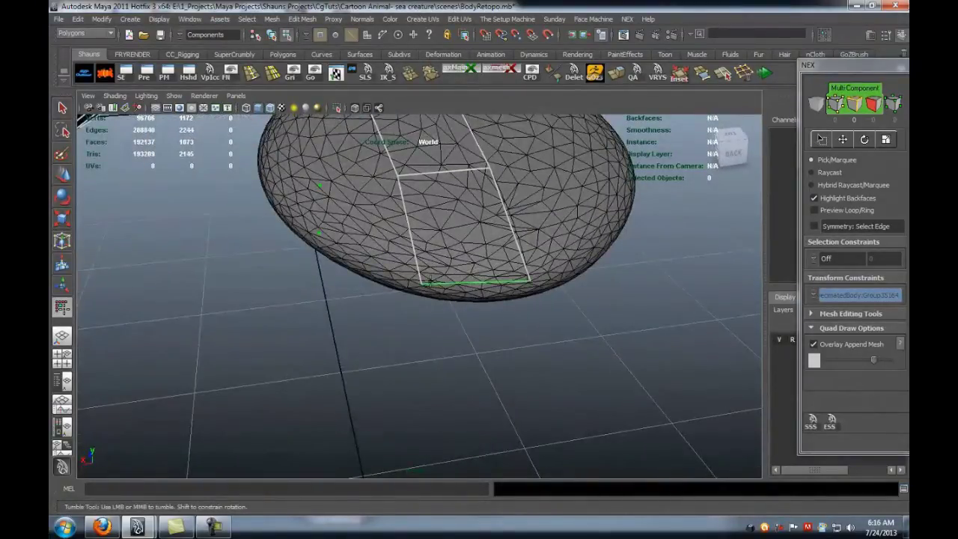
# - Adjust the side vertices of the tail paddle and insert an edge loop across its narrower section
pyautogui.keyDown('alt'); pyautogui.moveTo(423, 286); pyautogui.dragTo(305, 274); pyautogui.keyUp('alt')
pyautogui.keyDown('alt'); pyautogui.moveTo(305, 274); pyautogui.dragTo(322, 315, button='middle'); pyautogui.keyUp('alt')
pyautogui.keyDown('alt'); pyautogui.moveTo(322, 314); pyautogui.dragTo(363, 280); pyautogui.keyUp('alt')
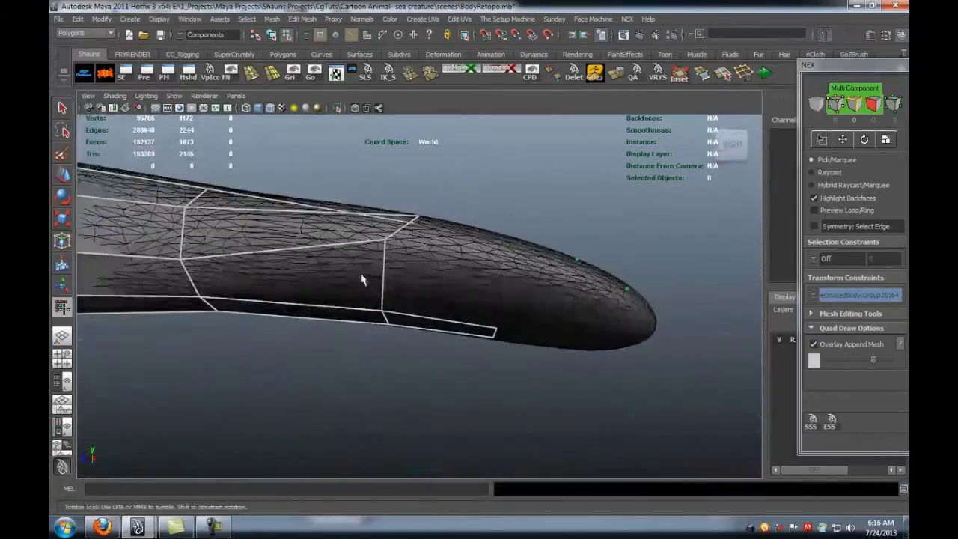
pyautogui.moveTo(385, 248); pyautogui.dragTo(402, 274)
pyautogui.keyDown('alt'); pyautogui.moveTo(389, 260); pyautogui.dragTo(338, 325); pyautogui.keyUp('alt')
pyautogui.keyDown('ctrl'); pyautogui.click(301, 288); pyautogui.keyUp('ctrl')
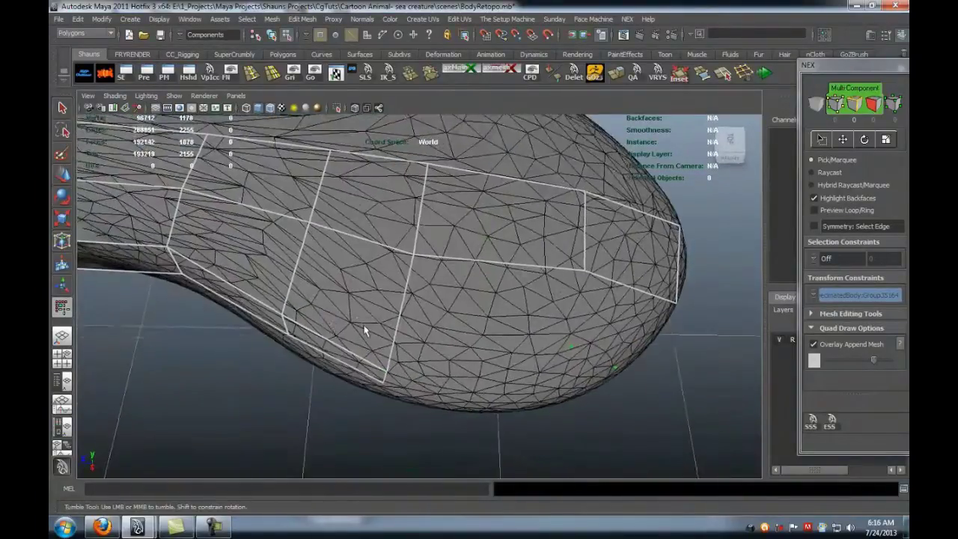
# - Place surface dots and fill new quads on the outer side and underside of the tail paddle
pyautogui.keyDown('alt'); pyautogui.moveTo(364, 332); pyautogui.dragTo(333, 306, button='middle'); pyautogui.keyUp('alt')
pyautogui.keyDown('alt'); pyautogui.moveTo(333, 305); pyautogui.dragTo(372, 282); pyautogui.keyUp('alt')
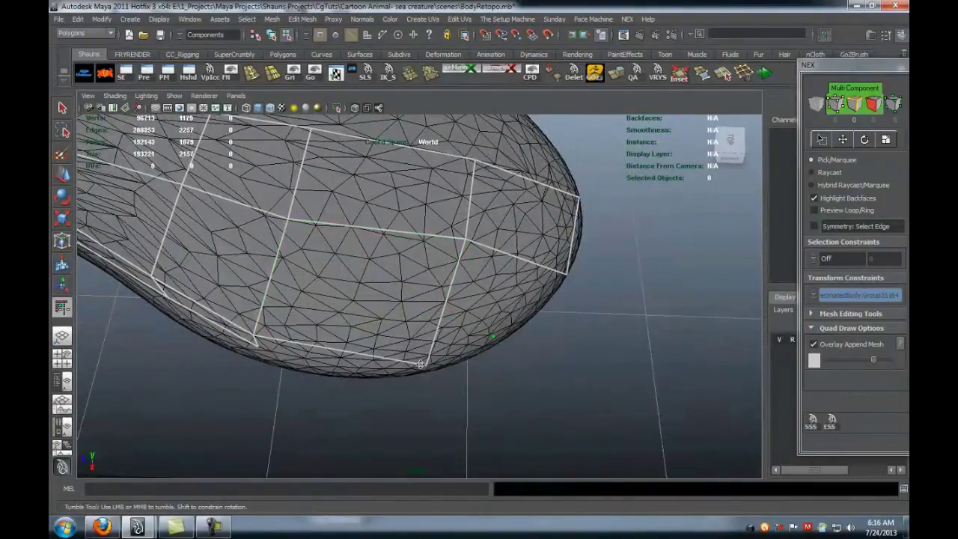
pyautogui.keyDown('alt'); pyautogui.moveTo(374, 330); pyautogui.dragTo(425, 286); pyautogui.keyUp('alt')
pyautogui.click(416, 256)
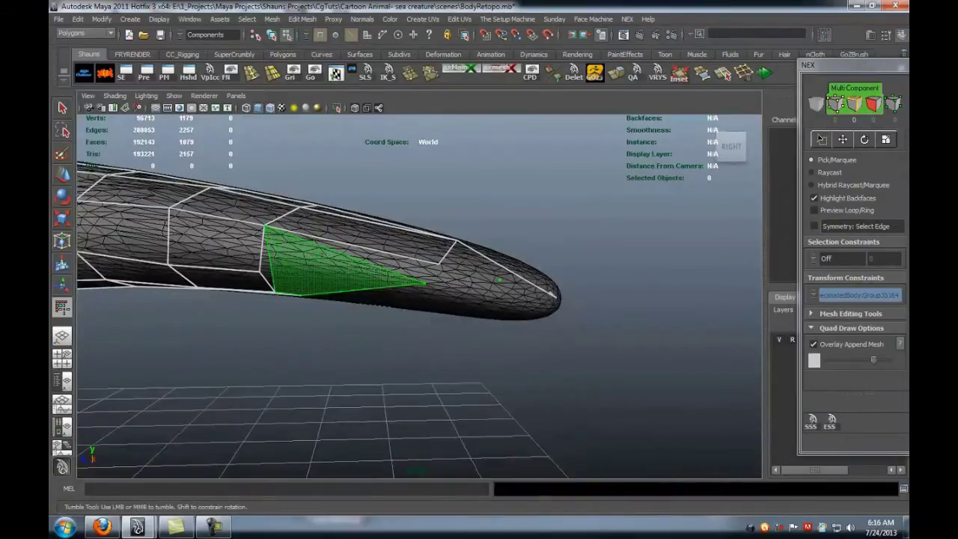
pyautogui.keyDown('alt'); pyautogui.moveTo(367, 276); pyautogui.dragTo(364, 254); pyautogui.keyUp('alt')
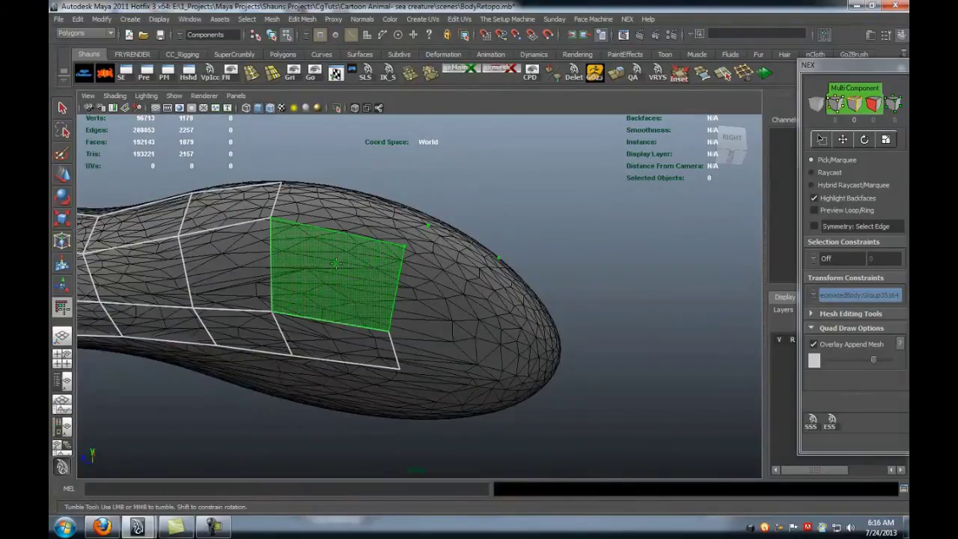
pyautogui.keyDown('alt'); pyautogui.moveTo(342, 262); pyautogui.dragTo(348, 304); pyautogui.keyUp('alt')
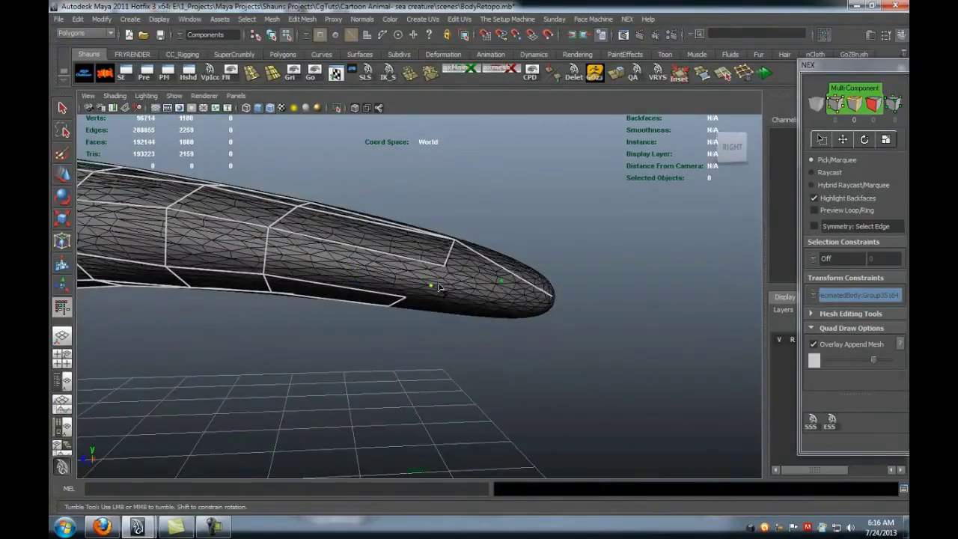
# - Fill a quad on the tail paddle's upper outer side to connect the side strip toward the tip
pyautogui.keyDown('alt'); pyautogui.moveTo(331, 268); pyautogui.dragTo(352, 295); pyautogui.keyUp('alt')
pyautogui.keyDown('alt'); pyautogui.moveTo(351, 295); pyautogui.dragTo(447, 349, button='middle'); pyautogui.keyUp('alt')
pyautogui.keyDown('alt'); pyautogui.moveTo(447, 349); pyautogui.dragTo(408, 342); pyautogui.keyUp('alt')
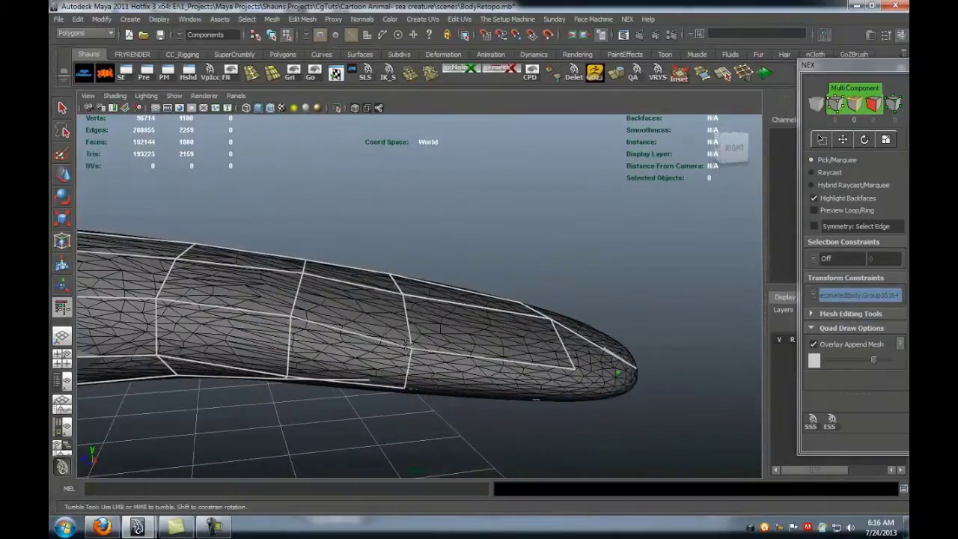
pyautogui.keyDown('alt'); pyautogui.moveTo(339, 327); pyautogui.dragTo(318, 322); pyautogui.keyUp('alt')
pyautogui.keyDown('alt'); pyautogui.moveTo(318, 322); pyautogui.dragTo(402, 306, button='middle'); pyautogui.keyUp('alt')
pyautogui.keyDown('alt'); pyautogui.moveTo(322, 305); pyautogui.dragTo(397, 306, button='right'); pyautogui.keyUp('alt')
pyautogui.keyDown('alt'); pyautogui.moveTo(396, 307); pyautogui.dragTo(392, 190); pyautogui.keyUp('alt')
pyautogui.keyDown('alt'); pyautogui.moveTo(392, 190); pyautogui.dragTo(340, 289, button='right'); pyautogui.keyUp('alt')
pyautogui.keyDown('alt'); pyautogui.moveTo(419, 285); pyautogui.dragTo(432, 344, button='middle'); pyautogui.keyUp('alt')
pyautogui.moveTo(432, 344)
pyautogui.keyDown('alt'); pyautogui.mouseDown()
pyautogui.moveTo(435, 383)
pyautogui.moveTo(449, 383)
pyautogui.moveTo(421, 369)
pyautogui.moveTo(419, 333)
pyautogui.mouseUp(); pyautogui.keyUp('alt')
pyautogui.keyDown('alt'); pyautogui.moveTo(491, 353); pyautogui.dragTo(315, 358, button='middle'); pyautogui.keyUp('alt')
pyautogui.keyDown('alt'); pyautogui.moveTo(314, 357); pyautogui.dragTo(382, 359, button='right'); pyautogui.keyUp('alt')
pyautogui.keyDown('alt'); pyautogui.moveTo(383, 359); pyautogui.dragTo(327, 359); pyautogui.keyUp('alt')
pyautogui.keyDown('alt'); pyautogui.moveTo(524, 348); pyautogui.dragTo(429, 340, button='middle'); pyautogui.keyUp('alt')
pyautogui.keyDown('alt'); pyautogui.moveTo(430, 340); pyautogui.dragTo(487, 336, button='right'); pyautogui.keyUp('alt')
pyautogui.keyDown('alt'); pyautogui.moveTo(520, 358); pyautogui.dragTo(471, 300, button='middle'); pyautogui.keyUp('alt')
pyautogui.keyDown('alt'); pyautogui.moveTo(470, 300); pyautogui.dragTo(585, 322, button='right'); pyautogui.keyUp('alt')
pyautogui.keyDown('alt'); pyautogui.moveTo(499, 335); pyautogui.dragTo(513, 327); pyautogui.keyUp('alt')
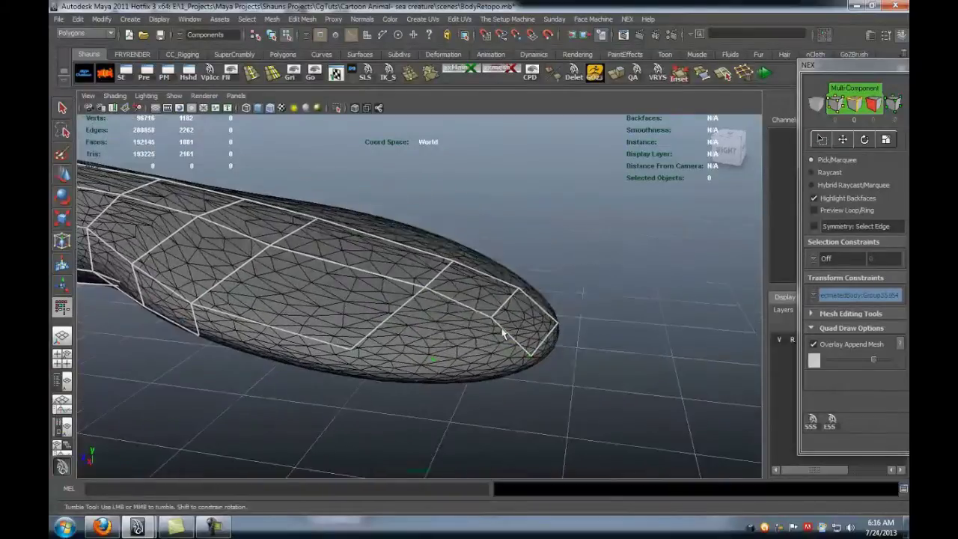
pyautogui.keyDown('shift'); pyautogui.click(428, 329); pyautogui.keyUp('shift')
pyautogui.keyDown('alt'); pyautogui.moveTo(436, 360); pyautogui.dragTo(432, 329); pyautogui.keyUp('alt')
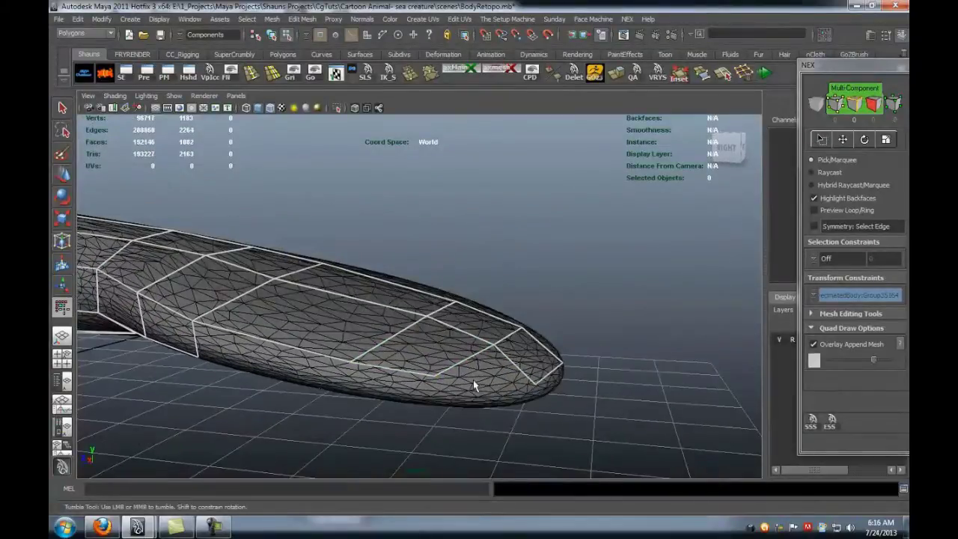
# - Extend the tail paddle's underside centre strip to the tip with a new quad and adjust its end vertex
pyautogui.keyDown('alt'); pyautogui.moveTo(458, 386); pyautogui.dragTo(502, 355); pyautogui.keyUp('alt')
pyautogui.keyDown('alt'); pyautogui.moveTo(503, 355); pyautogui.dragTo(457, 269, button='middle'); pyautogui.keyUp('alt')
pyautogui.keyDown('alt'); pyautogui.moveTo(408, 299); pyautogui.dragTo(430, 327, button='right'); pyautogui.keyUp('alt')
pyautogui.keyDown('alt'); pyautogui.moveTo(429, 328); pyautogui.dragTo(405, 384, button='middle'); pyautogui.keyUp('alt')
pyautogui.keyDown('alt'); pyautogui.moveTo(405, 385); pyautogui.dragTo(368, 339); pyautogui.keyUp('alt')
pyautogui.keyDown('alt'); pyautogui.moveTo(430, 416); pyautogui.dragTo(416, 364); pyautogui.keyUp('alt')
pyautogui.scroll(-5, 421, 415)
pyautogui.scroll(5, 426, 361)
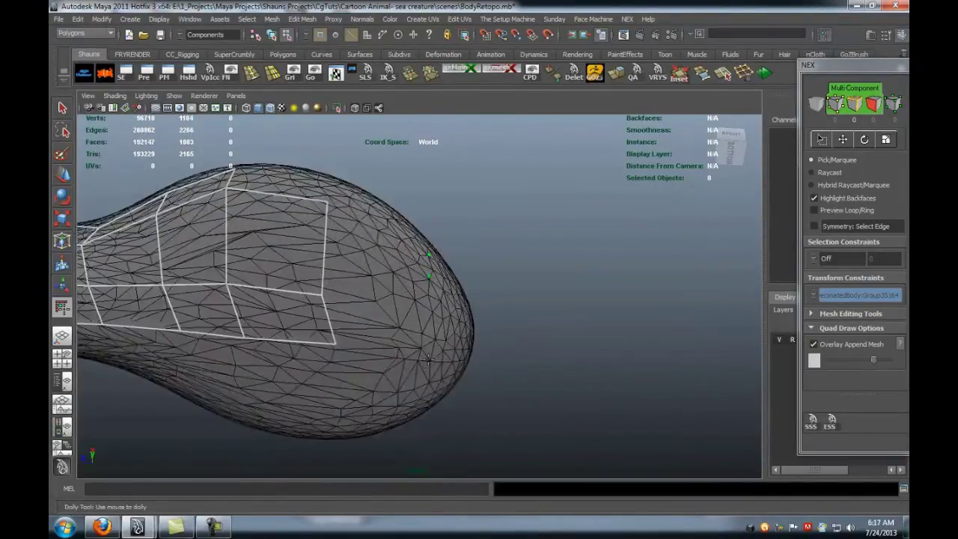
pyautogui.keyDown('shift'); pyautogui.click(407, 317); pyautogui.keyUp('shift')
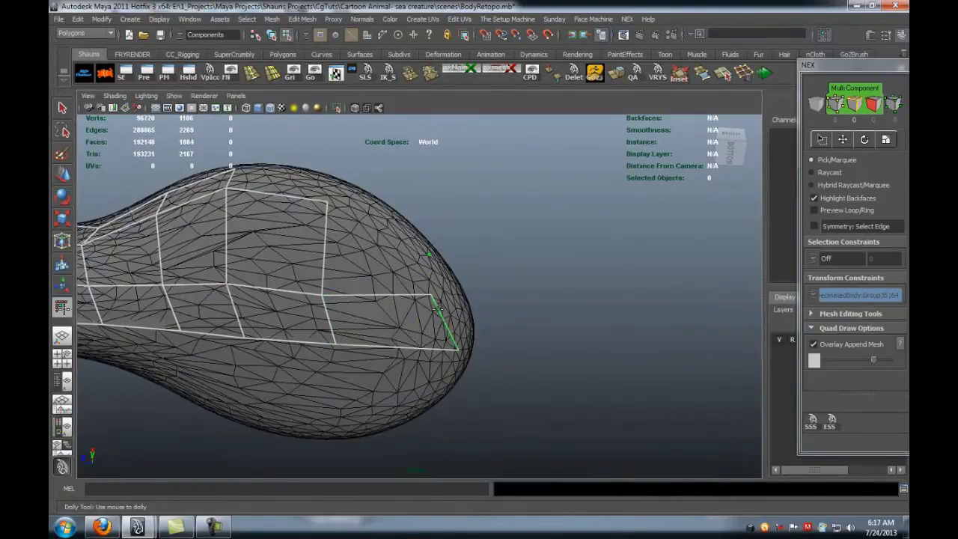
pyautogui.keyDown('alt'); pyautogui.moveTo(423, 296); pyautogui.dragTo(419, 319); pyautogui.keyUp('alt')
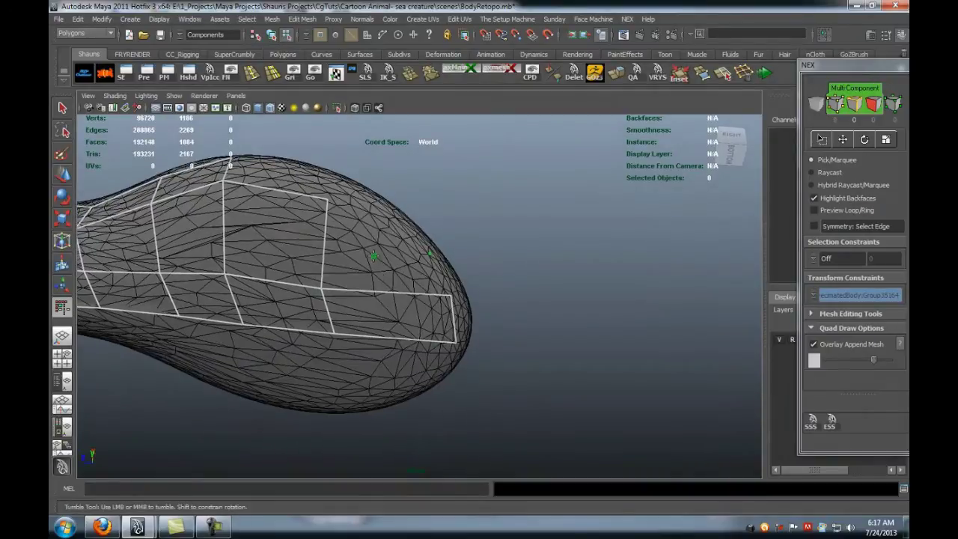
# - Fill the remaining gaps between the underside and outer side of the tail paddle with quads
pyautogui.keyDown('shift'); pyautogui.click(397, 261); pyautogui.keyUp('shift')
pyautogui.keyDown('alt'); pyautogui.moveTo(378, 246); pyautogui.dragTo(382, 283); pyautogui.keyUp('alt')
pyautogui.scroll(5, 417, 332)
pyautogui.keyDown('alt'); pyautogui.moveTo(416, 334); pyautogui.dragTo(382, 299); pyautogui.keyUp('alt')
pyautogui.scroll(-5, 394, 381)
pyautogui.scroll(5, 331, 321)
pyautogui.scroll(-5, 389, 314)
pyautogui.scroll(-2, 386, 299)
pyautogui.keyDown('alt'); pyautogui.moveTo(400, 298); pyautogui.dragTo(334, 393, button='middle'); pyautogui.keyUp('alt')
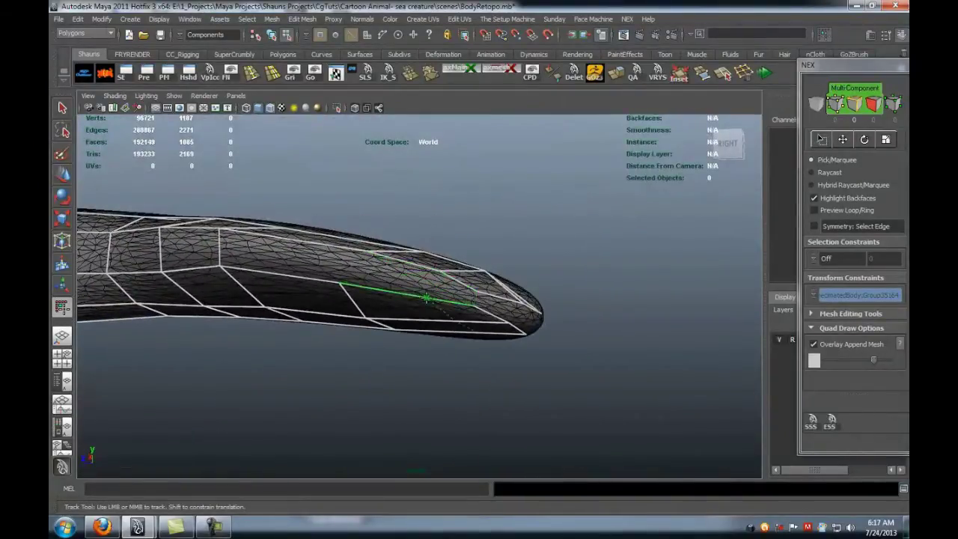
pyautogui.keyDown('shift'); pyautogui.click(439, 284); pyautogui.keyUp('shift')
pyautogui.keyDown('shift'); pyautogui.click(402, 282); pyautogui.keyUp('shift')
pyautogui.keyDown('shift'); pyautogui.click(322, 267); pyautogui.keyUp('shift')
pyautogui.keyDown('alt'); pyautogui.moveTo(345, 273); pyautogui.dragTo(358, 317); pyautogui.keyUp('alt')
pyautogui.scroll(-2, 360, 314)
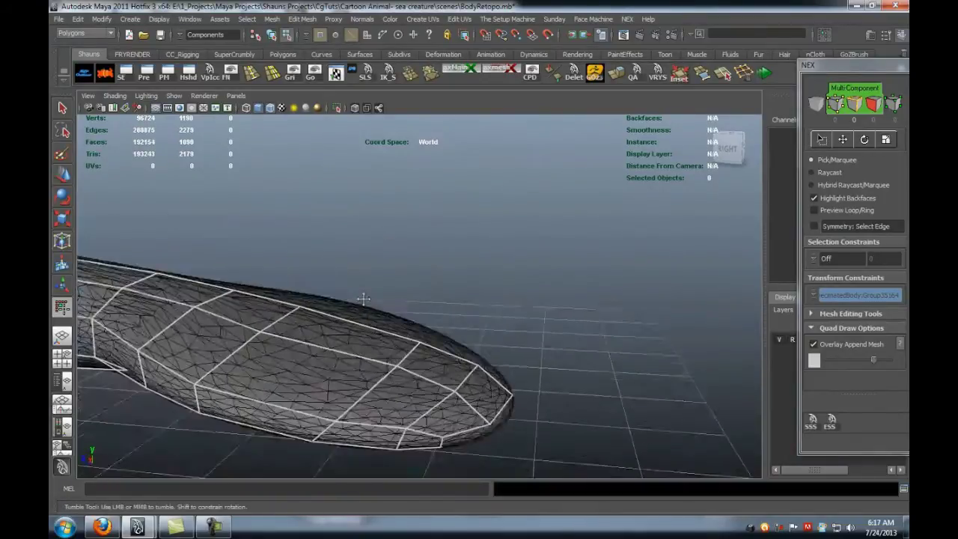
# - Close the last openings at the end of the tail paddle with new faces
pyautogui.keyDown('alt'); pyautogui.moveTo(363, 297); pyautogui.dragTo(357, 257, button='middle'); pyautogui.keyUp('alt')
pyautogui.scroll(3, 425, 319)
pyautogui.moveTo(373, 316)
pyautogui.keyDown('alt'); pyautogui.mouseDown()
pyautogui.moveTo(387, 310)
pyautogui.moveTo(374, 299)
pyautogui.mouseUp(); pyautogui.keyUp('alt')
pyautogui.keyDown('alt'); pyautogui.moveTo(369, 291); pyautogui.dragTo(390, 327, button='middle'); pyautogui.keyUp('alt')
pyautogui.keyDown('shift'); pyautogui.click(370, 197); pyautogui.keyUp('shift')
pyautogui.keyDown('alt'); pyautogui.moveTo(367, 205); pyautogui.dragTo(337, 265); pyautogui.keyUp('alt')
pyautogui.scroll(-2, 345, 281)
# - Insert another edge loop across the middle of the tail paddle
pyautogui.keyDown('alt'); pyautogui.moveTo(366, 319); pyautogui.dragTo(374, 273, button='middle'); pyautogui.keyUp('alt')
pyautogui.keyDown('alt'); pyautogui.moveTo(345, 305); pyautogui.dragTo(361, 363); pyautogui.keyUp('alt')
pyautogui.keyDown('alt'); pyautogui.moveTo(362, 364); pyautogui.dragTo(328, 195, button='middle'); pyautogui.keyUp('alt')
pyautogui.keyDown('alt'); pyautogui.moveTo(343, 325); pyautogui.dragTo(353, 279); pyautogui.keyUp('alt')
pyautogui.keyDown('alt'); pyautogui.moveTo(364, 240); pyautogui.dragTo(377, 308, button='middle'); pyautogui.keyUp('alt')
pyautogui.keyDown('alt'); pyautogui.moveTo(377, 309); pyautogui.dragTo(370, 237); pyautogui.keyUp('alt')
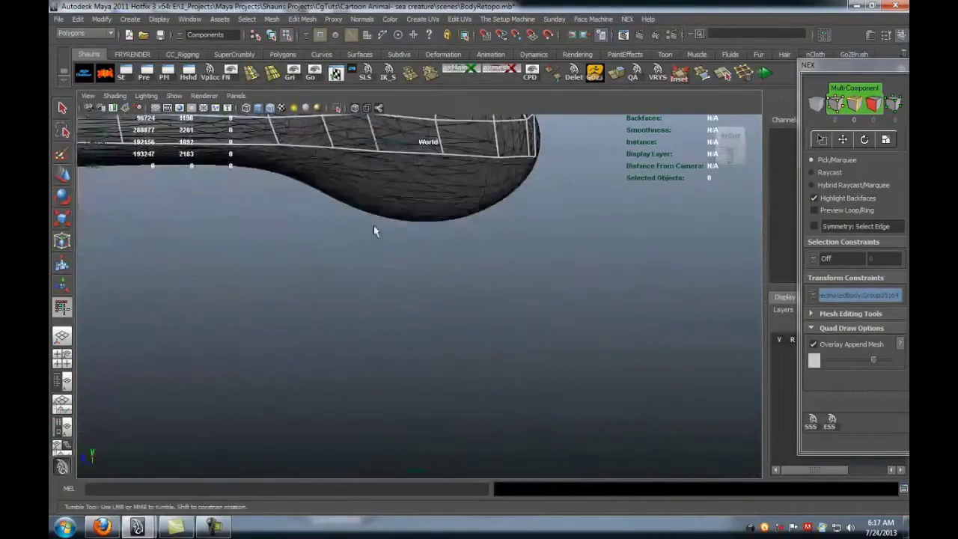
pyautogui.keyDown('alt'); pyautogui.moveTo(370, 237); pyautogui.dragTo(382, 355, button='middle'); pyautogui.keyUp('alt')
pyautogui.keyDown('alt'); pyautogui.moveTo(382, 354); pyautogui.dragTo(407, 346, button='right'); pyautogui.keyUp('alt')
pyautogui.keyDown('ctrl'); pyautogui.click(404, 225); pyautogui.keyUp('ctrl')
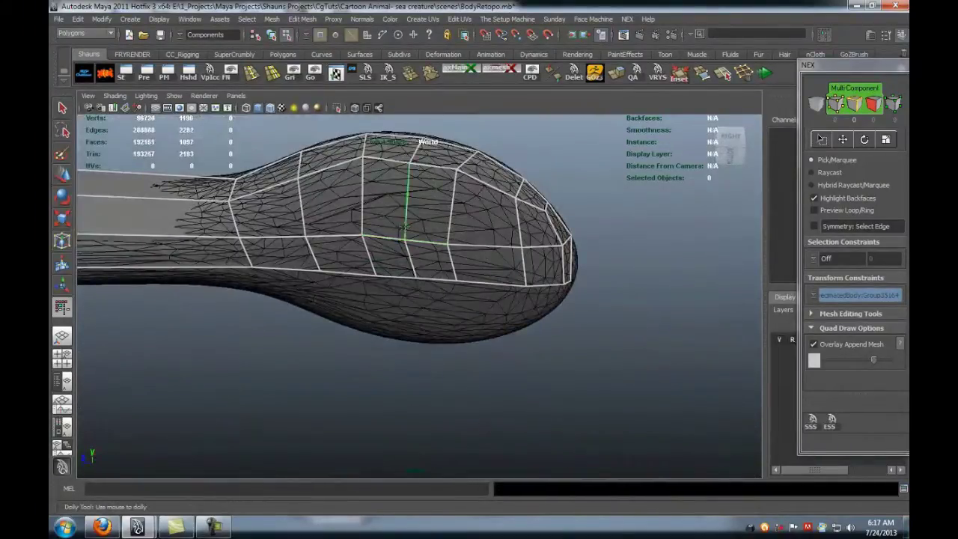
# - Insert an edge loop through the long quads of the side flipper and down across the body
pyautogui.keyDown('alt'); pyautogui.moveTo(414, 281); pyautogui.dragTo(502, 220); pyautogui.keyUp('alt')
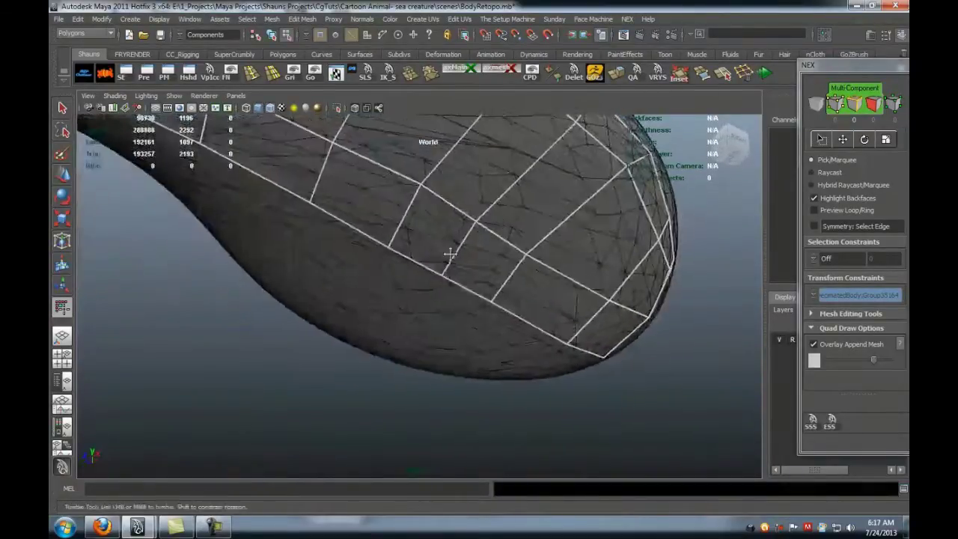
pyautogui.keyDown('alt'); pyautogui.moveTo(502, 220); pyautogui.dragTo(376, 289, button='middle'); pyautogui.keyUp('alt')
pyautogui.keyDown('alt'); pyautogui.moveTo(376, 289); pyautogui.dragTo(404, 289, button='right'); pyautogui.keyUp('alt')
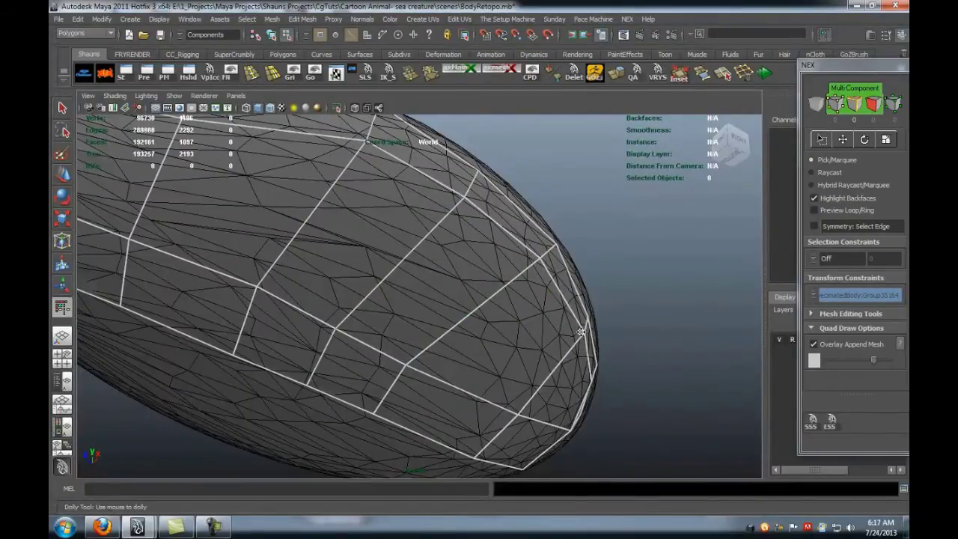
pyautogui.keyDown('alt'); pyautogui.moveTo(574, 335); pyautogui.dragTo(509, 279); pyautogui.keyUp('alt')
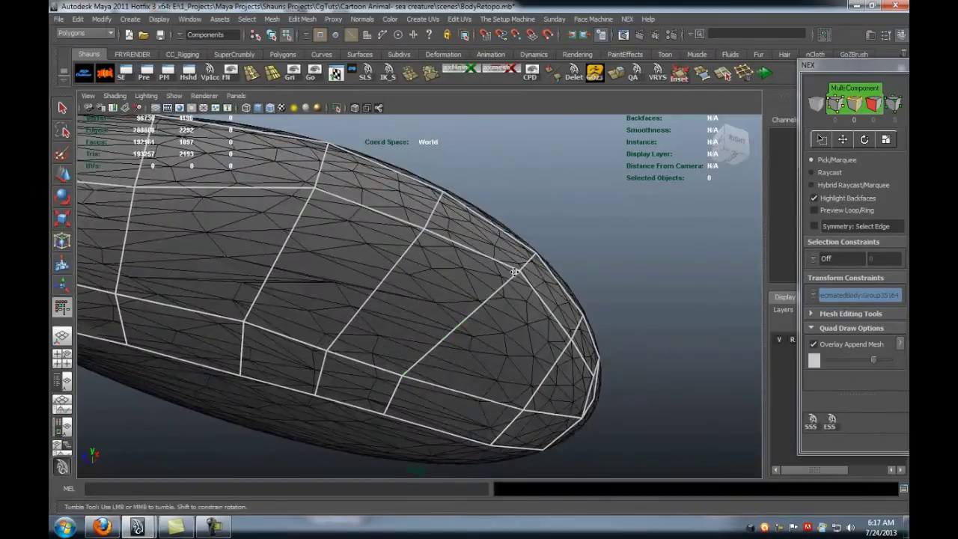
pyautogui.keyDown('alt'); pyautogui.moveTo(515, 271); pyautogui.dragTo(419, 319, button='right'); pyautogui.keyUp('alt')
pyautogui.keyDown('alt'); pyautogui.moveTo(420, 318); pyautogui.dragTo(400, 391); pyautogui.keyUp('alt')
pyautogui.keyDown('alt'); pyautogui.moveTo(330, 343); pyautogui.dragTo(613, 317, button='middle'); pyautogui.keyUp('alt')
pyautogui.keyDown('alt'); pyautogui.moveTo(613, 317); pyautogui.dragTo(438, 351, button='right'); pyautogui.keyUp('alt')
pyautogui.keyDown('alt'); pyautogui.moveTo(438, 351); pyautogui.dragTo(365, 371); pyautogui.keyUp('alt')
pyautogui.keyDown('alt'); pyautogui.moveTo(389, 367); pyautogui.dragTo(665, 362, button='middle'); pyautogui.keyUp('alt')
pyautogui.keyDown('alt'); pyautogui.moveTo(337, 357); pyautogui.dragTo(577, 353, button='middle'); pyautogui.keyUp('alt')
pyautogui.keyDown('alt'); pyautogui.moveTo(340, 330); pyautogui.dragTo(395, 331, button='right'); pyautogui.keyUp('alt')
pyautogui.keyDown('alt'); pyautogui.moveTo(395, 332); pyautogui.dragTo(400, 265); pyautogui.keyUp('alt')
pyautogui.keyDown('alt'); pyautogui.moveTo(399, 265); pyautogui.dragTo(503, 331, button='middle'); pyautogui.keyUp('alt')
pyautogui.keyDown('alt'); pyautogui.moveTo(374, 334); pyautogui.dragTo(434, 336, button='right'); pyautogui.keyUp('alt')
pyautogui.keyDown('alt'); pyautogui.moveTo(434, 336); pyautogui.dragTo(454, 336); pyautogui.keyUp('alt')
pyautogui.keyDown('alt'); pyautogui.moveTo(423, 336); pyautogui.dragTo(451, 337, button='right'); pyautogui.keyUp('alt')
pyautogui.keyDown('alt'); pyautogui.moveTo(450, 338); pyautogui.dragTo(432, 333); pyautogui.keyUp('alt')
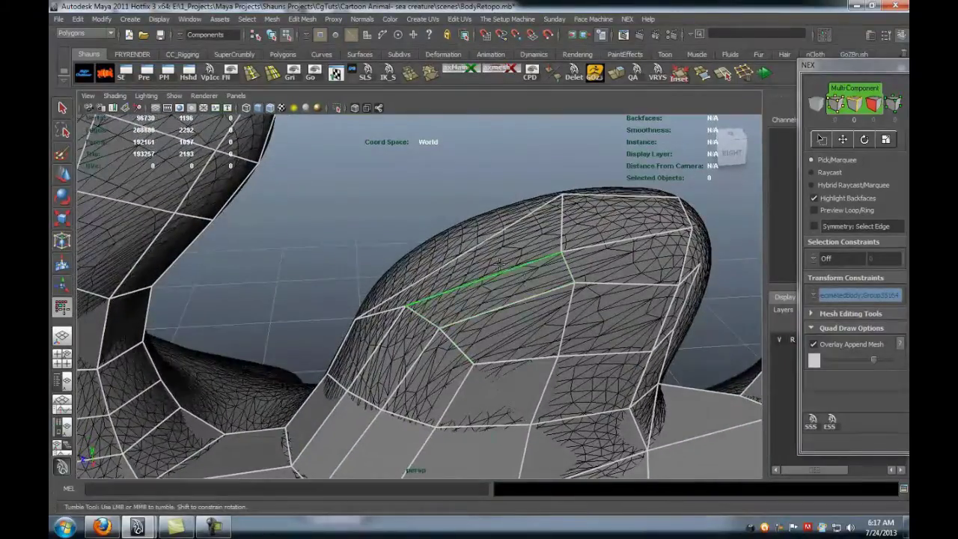
pyautogui.keyDown('alt'); pyautogui.moveTo(505, 267); pyautogui.dragTo(463, 292, button='right'); pyautogui.keyUp('alt')
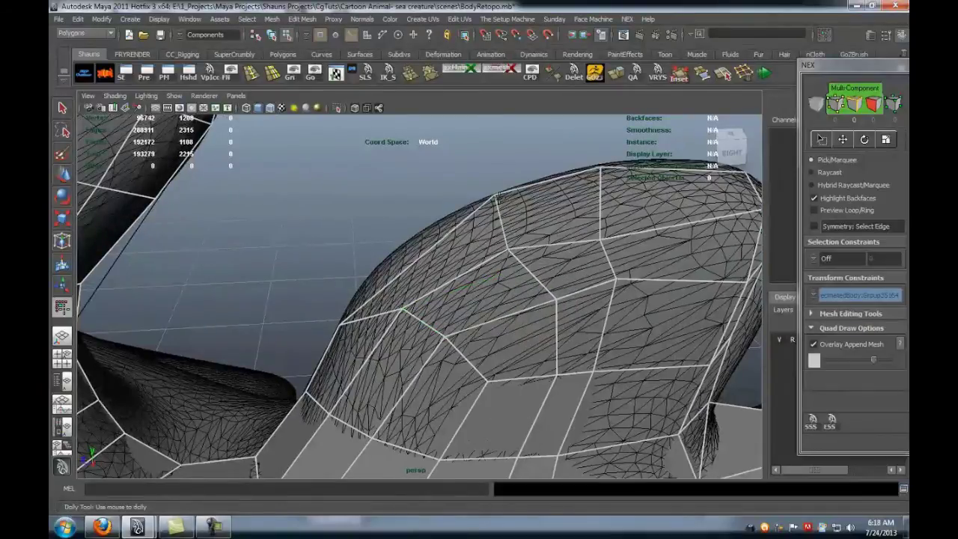
# - Slide the vertices along the side flipper's curved leading edge to space the new loop evenly
pyautogui.moveTo(498, 198); pyautogui.dragTo(456, 214)
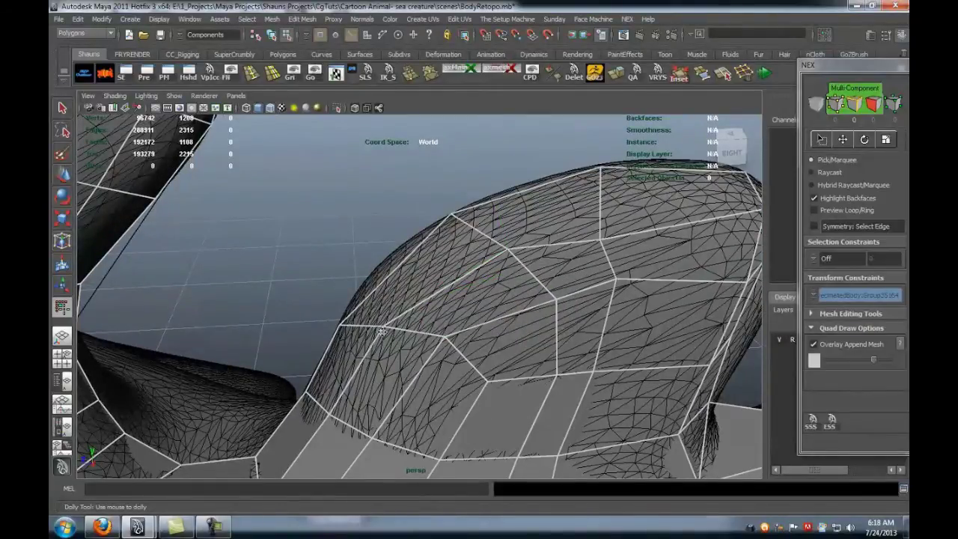
pyautogui.moveTo(341, 322); pyautogui.dragTo(357, 283)
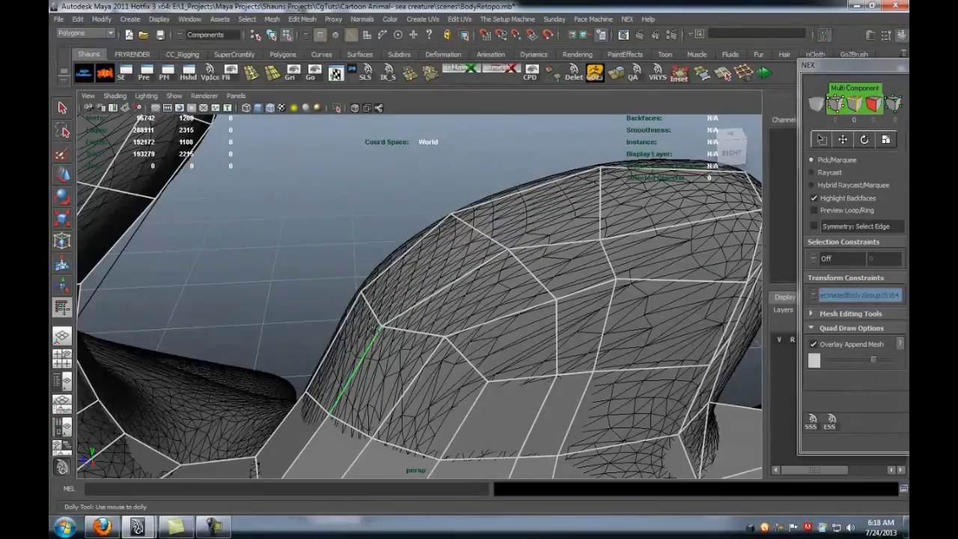
pyautogui.moveTo(370, 328); pyautogui.dragTo(395, 313)
pyautogui.moveTo(445, 335); pyautogui.dragTo(425, 351)
pyautogui.moveTo(479, 377); pyautogui.dragTo(453, 391)
# - Move the loop's vertices on the body beneath the side flipper to even out the quad spacing
pyautogui.keyDown('alt'); pyautogui.moveTo(490, 407); pyautogui.dragTo(459, 186, button='middle'); pyautogui.keyUp('alt')
pyautogui.keyDown('alt'); pyautogui.moveTo(423, 323); pyautogui.dragTo(437, 354); pyautogui.keyUp('alt')
pyautogui.scroll(-2, 438, 353)
pyautogui.keyDown('alt'); pyautogui.moveTo(438, 355); pyautogui.dragTo(503, 292, button='middle'); pyautogui.keyUp('alt')
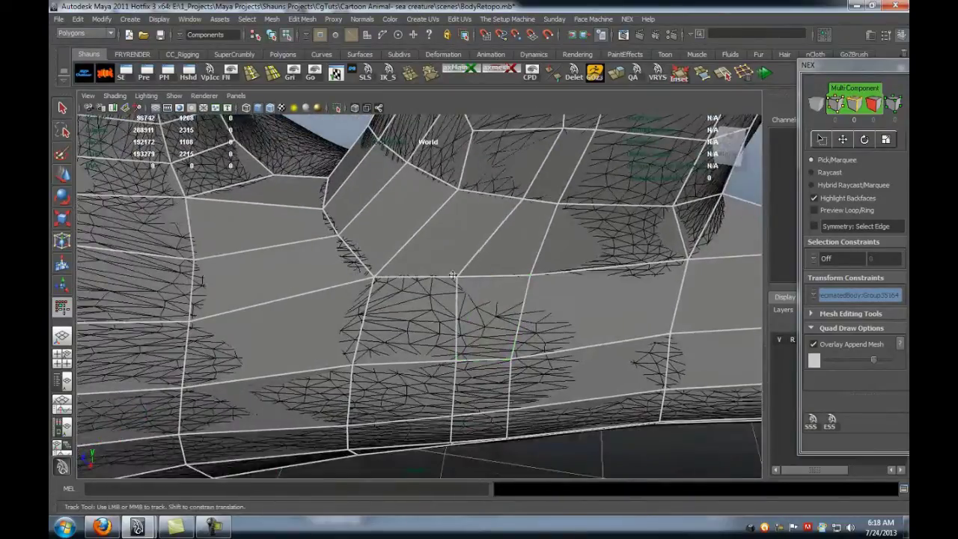
pyautogui.moveTo(456, 360); pyautogui.dragTo(445, 361)
pyautogui.keyDown('alt'); pyautogui.moveTo(490, 297); pyautogui.dragTo(464, 367, button='middle'); pyautogui.keyUp('alt')
pyautogui.moveTo(533, 203); pyautogui.dragTo(495, 201)
pyautogui.moveTo(499, 276); pyautogui.dragTo(412, 258)
# - Move the interior vertices on the side flipper's face and base to even out the column spacing
pyautogui.keyDown('alt'); pyautogui.moveTo(467, 252); pyautogui.dragTo(431, 329, button='middle'); pyautogui.keyUp('alt')
pyautogui.moveTo(528, 288); pyautogui.dragTo(545, 291)
pyautogui.moveTo(554, 212); pyautogui.dragTo(562, 213)
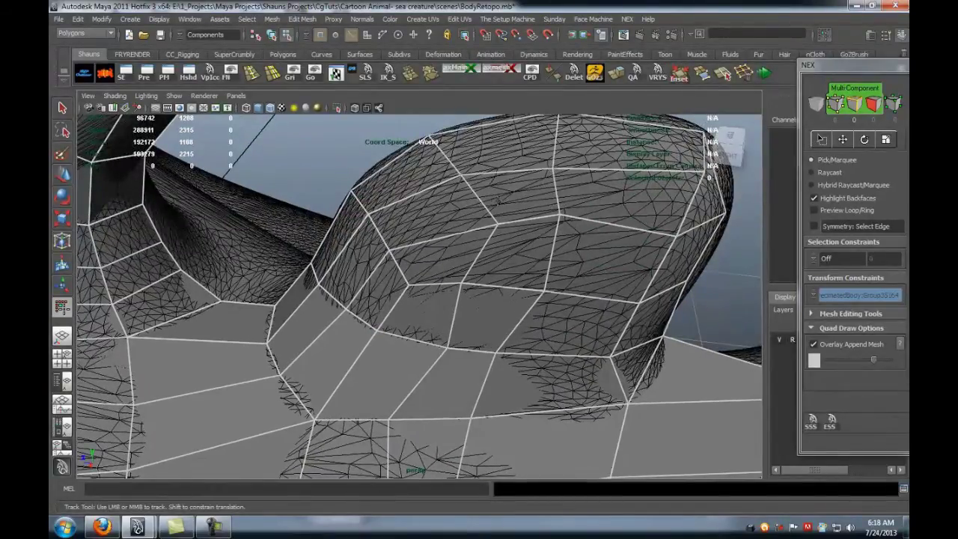
pyautogui.moveTo(498, 224); pyautogui.dragTo(461, 215)
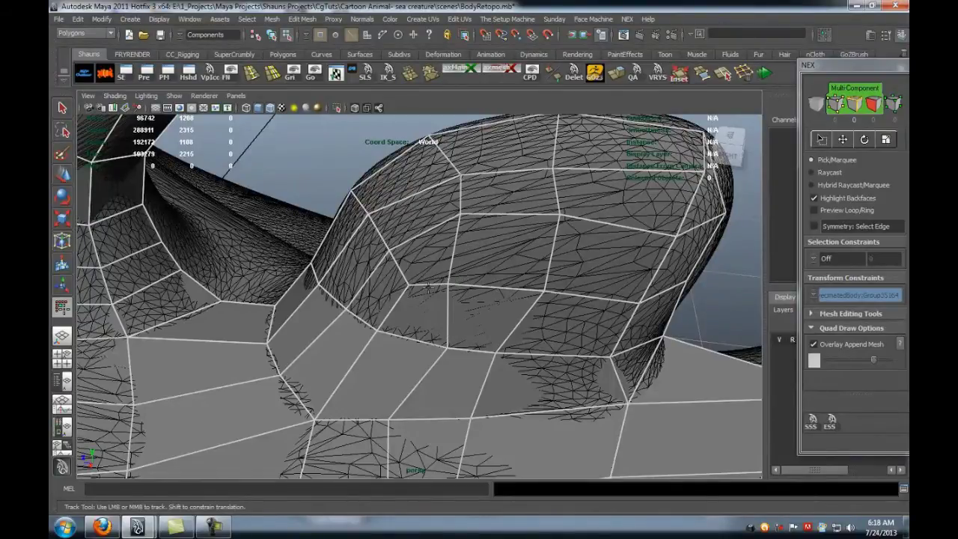
pyautogui.moveTo(447, 345); pyautogui.dragTo(420, 341)
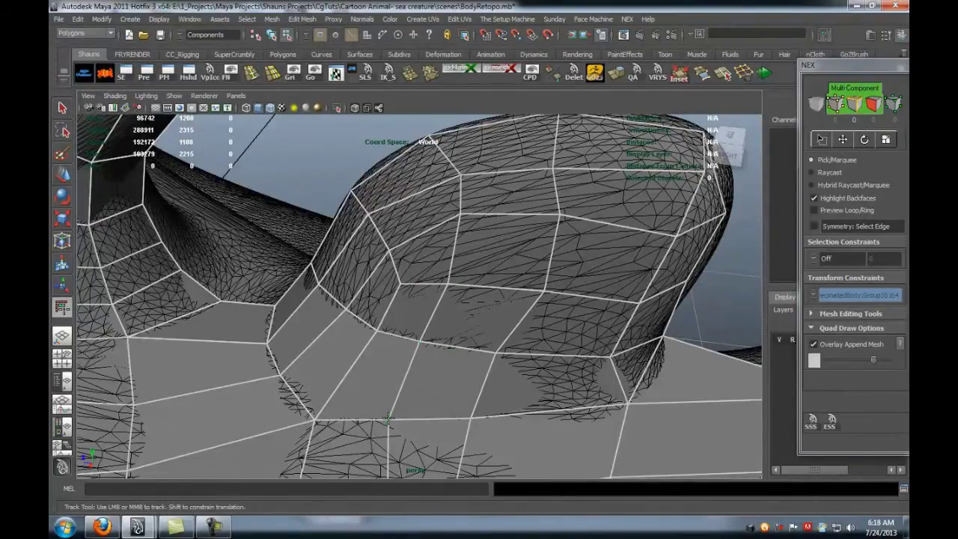
# - Try to delete and refill the strip of quads along the side flipper's rear edge
pyautogui.keyDown('alt'); pyautogui.moveTo(433, 249); pyautogui.dragTo(335, 306); pyautogui.keyUp('alt')
pyautogui.keyDown('alt'); pyautogui.moveTo(404, 255); pyautogui.dragTo(449, 212); pyautogui.keyUp('alt')
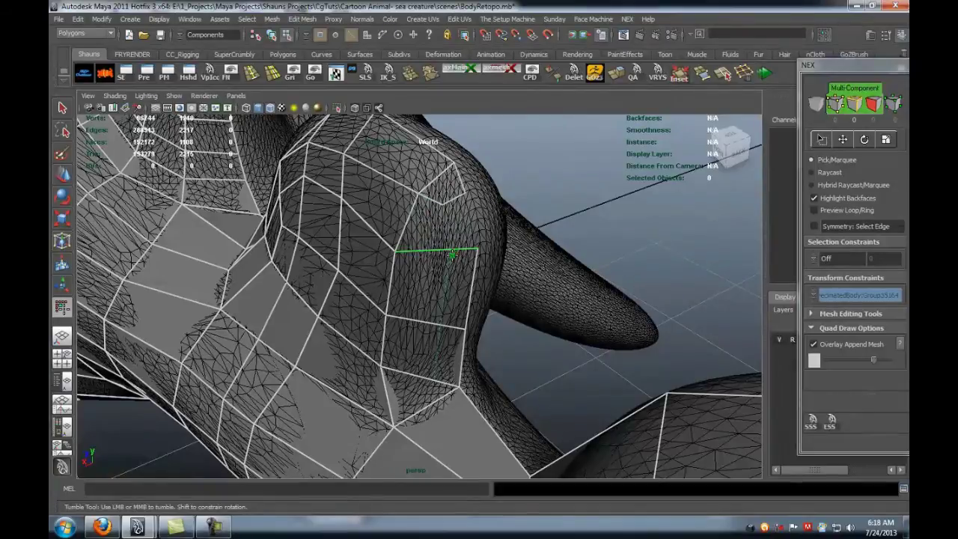
pyautogui.keyDown('ctrl'); pyautogui.keyDown('shift'); pyautogui.click(420, 392); pyautogui.keyUp('shift'); pyautogui.keyUp('ctrl')
pyautogui.keyDown('alt'); pyautogui.moveTo(424, 390); pyautogui.dragTo(446, 381); pyautogui.keyUp('alt')
pyautogui.keyDown('alt'); pyautogui.moveTo(446, 380); pyautogui.dragTo(449, 346, button='middle'); pyautogui.keyUp('alt')
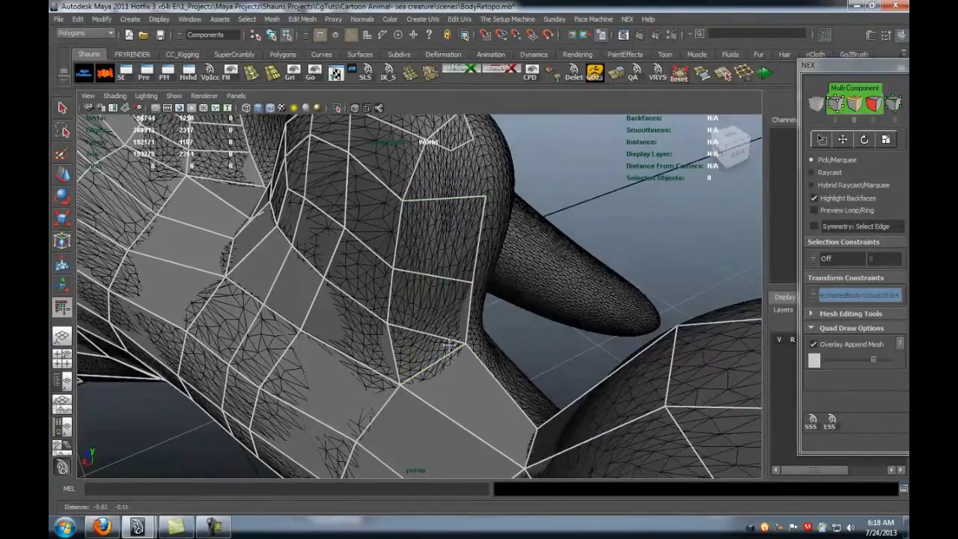
pyautogui.keyDown('alt'); pyautogui.moveTo(438, 270); pyautogui.dragTo(455, 301); pyautogui.keyUp('alt')
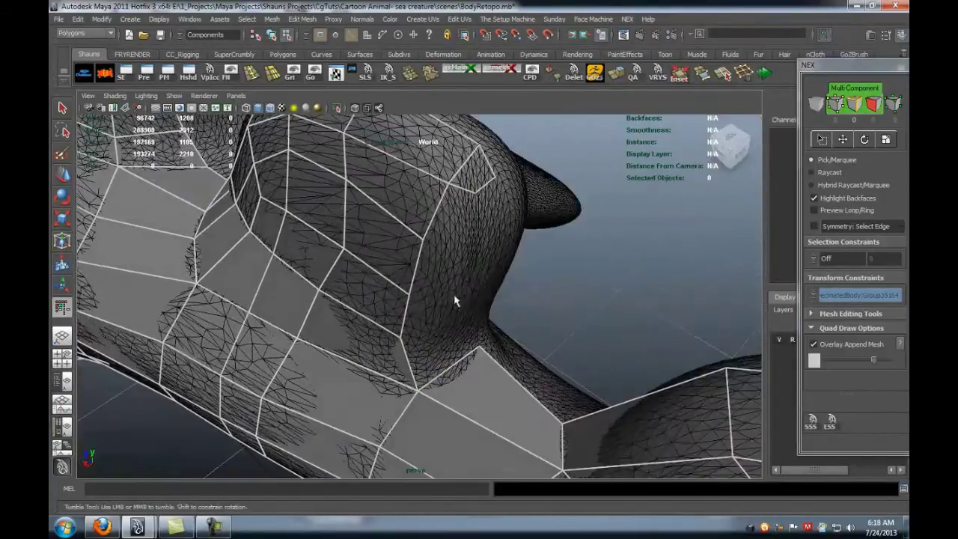
pyautogui.keyDown('shift'); pyautogui.click(457, 225); pyautogui.keyUp('shift')
pyautogui.moveTo(457, 225)
pyautogui.keyDown('alt'); pyautogui.mouseDown()
pyautogui.moveTo(458, 235)
pyautogui.moveTo(460, 226)
pyautogui.mouseUp(); pyautogui.keyUp('alt')
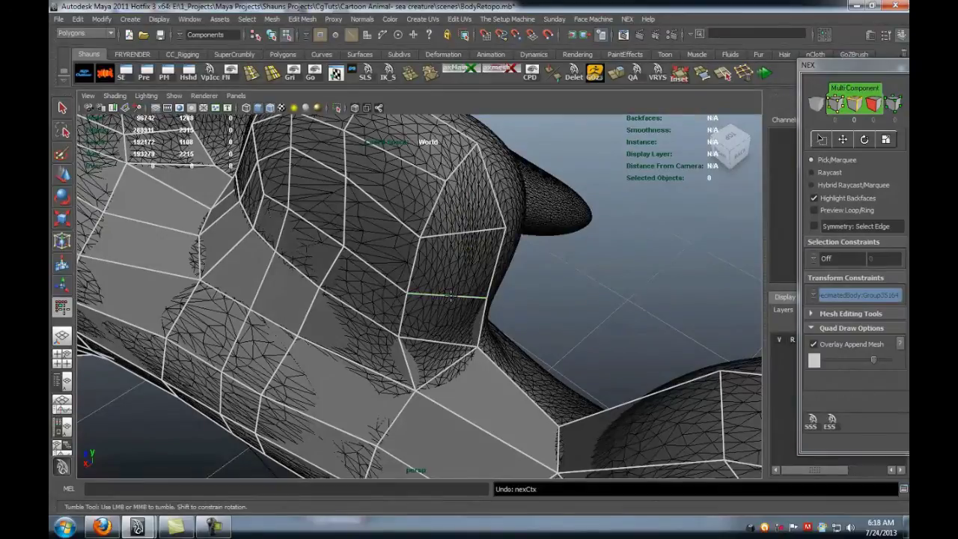
# - Examine the quad flow along the neighbouring flippers and down to where they join the body
pyautogui.keyDown('alt'); pyautogui.moveTo(459, 214); pyautogui.dragTo(470, 232); pyautogui.keyUp('alt')
pyautogui.keyDown('alt'); pyautogui.moveTo(471, 232); pyautogui.dragTo(447, 294, button='middle'); pyautogui.keyUp('alt')
pyautogui.keyDown('alt'); pyautogui.moveTo(447, 294); pyautogui.dragTo(396, 299, button='right'); pyautogui.keyUp('alt')
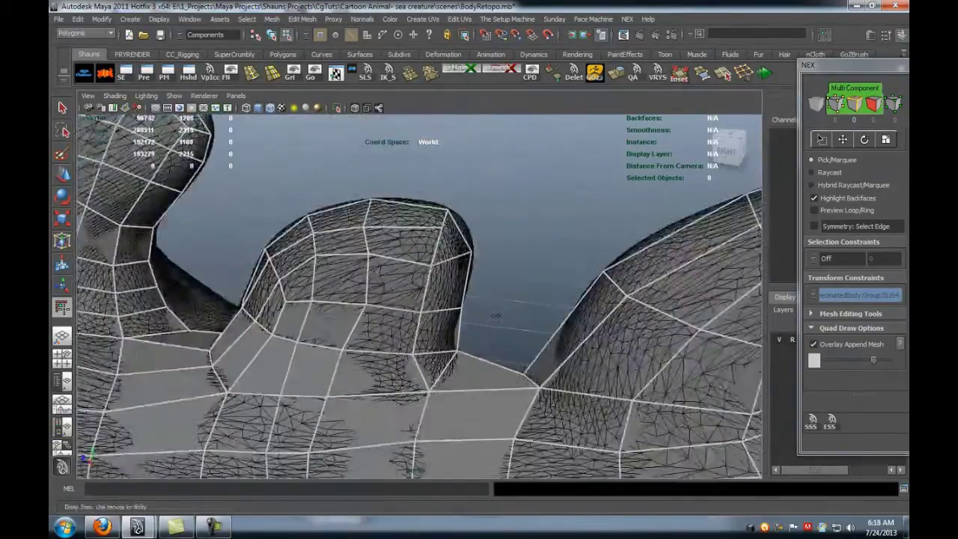
pyautogui.keyDown('alt'); pyautogui.moveTo(524, 300); pyautogui.dragTo(359, 289, button='middle'); pyautogui.keyUp('alt')
pyautogui.moveTo(359, 289)
pyautogui.keyDown('alt'); pyautogui.mouseDown()
pyautogui.moveTo(364, 314)
pyautogui.moveTo(368, 296)
pyautogui.mouseUp(); pyautogui.keyUp('alt')
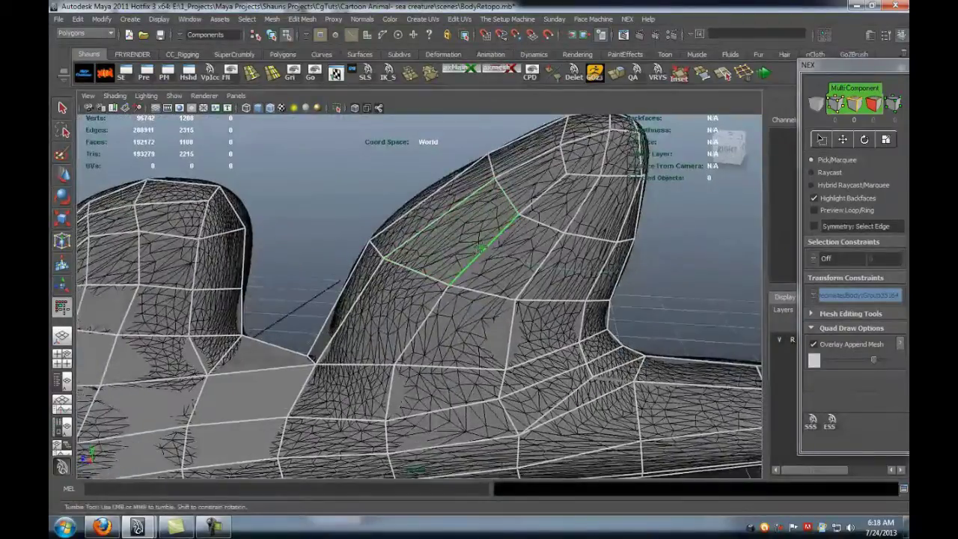
pyautogui.keyDown('alt'); pyautogui.moveTo(477, 263); pyautogui.dragTo(488, 289, button='right'); pyautogui.keyUp('alt')
pyautogui.keyDown('alt'); pyautogui.moveTo(492, 313); pyautogui.dragTo(503, 302); pyautogui.keyUp('alt')
pyautogui.keyDown('alt'); pyautogui.moveTo(676, 262); pyautogui.dragTo(446, 310, button='middle'); pyautogui.keyUp('alt')
pyautogui.keyDown('alt'); pyautogui.moveTo(447, 310); pyautogui.dragTo(425, 289); pyautogui.keyUp('alt')
pyautogui.keyDown('alt'); pyautogui.moveTo(425, 289); pyautogui.dragTo(408, 320, button='middle'); pyautogui.keyUp('alt')
pyautogui.keyDown('alt'); pyautogui.moveTo(408, 320); pyautogui.dragTo(325, 394); pyautogui.keyUp('alt')
# - Delete the two stretched quads behind the larger flipper's base, where it meets the body
pyautogui.keyDown('alt'); pyautogui.moveTo(325, 393); pyautogui.dragTo(520, 434, button='middle'); pyautogui.keyUp('alt')
pyautogui.keyDown('alt'); pyautogui.moveTo(519, 435); pyautogui.dragTo(544, 280); pyautogui.keyUp('alt')
pyautogui.keyDown('alt'); pyautogui.moveTo(545, 280); pyautogui.dragTo(277, 296, button='middle'); pyautogui.keyUp('alt')
pyautogui.keyDown('alt'); pyautogui.moveTo(433, 292); pyautogui.dragTo(398, 306, button='middle'); pyautogui.keyUp('alt')
pyautogui.keyDown('alt'); pyautogui.moveTo(399, 305); pyautogui.dragTo(452, 303, button='right'); pyautogui.keyUp('alt')
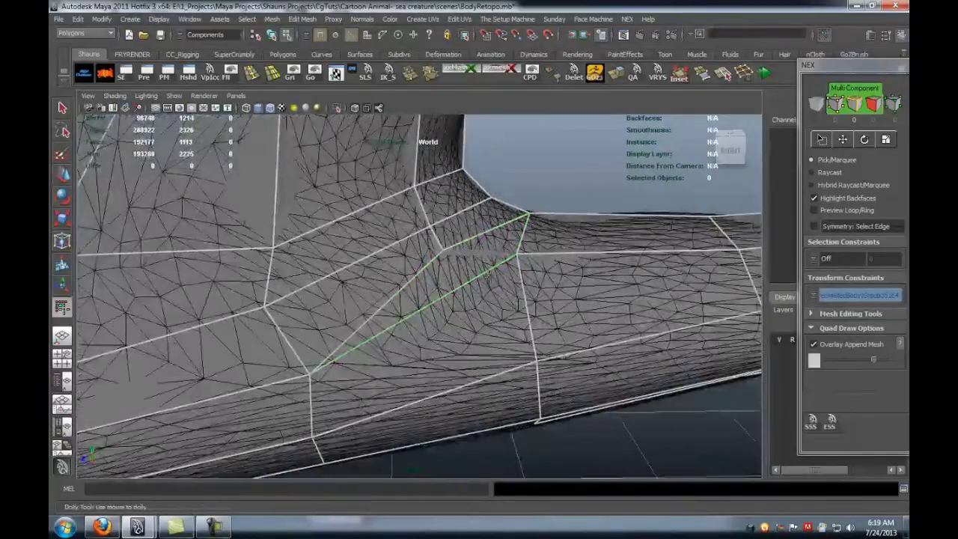
pyautogui.moveTo(516, 256); pyautogui.dragTo(528, 295)
pyautogui.hotkey('ctrl', 'z')
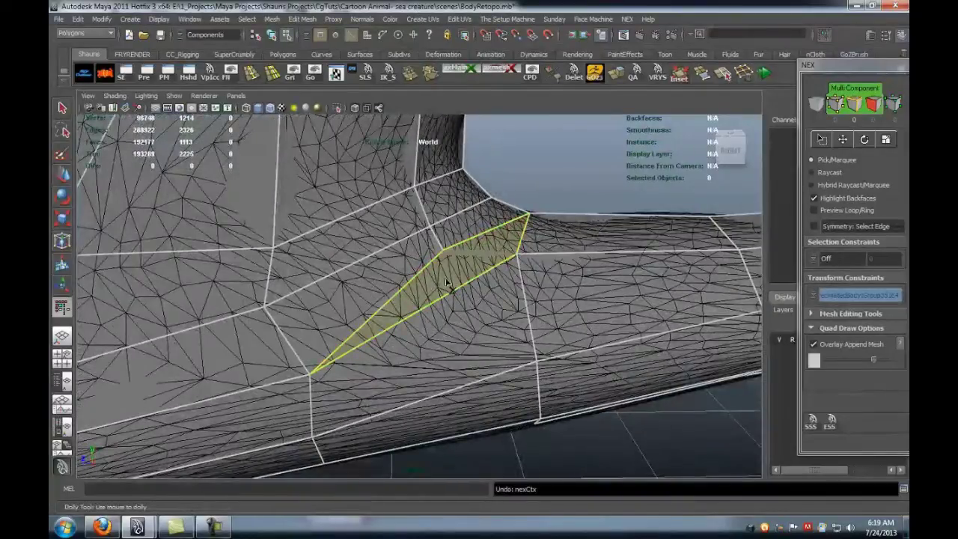
pyautogui.keyDown('ctrl'); pyautogui.keyDown('shift'); pyautogui.click(448, 318); pyautogui.keyUp('shift'); pyautogui.keyUp('ctrl')
# - Fill a new quad at the upper end of the gap behind the flipper base and reposition its lower vertices
pyautogui.keyDown('alt'); pyautogui.moveTo(526, 328); pyautogui.dragTo(428, 346, button='middle'); pyautogui.keyUp('alt')
pyautogui.keyDown('alt'); pyautogui.moveTo(428, 345); pyautogui.dragTo(436, 376); pyautogui.keyUp('alt')
pyautogui.moveTo(425, 252); pyautogui.dragTo(461, 251)
pyautogui.hotkey('ctrl', 'z')
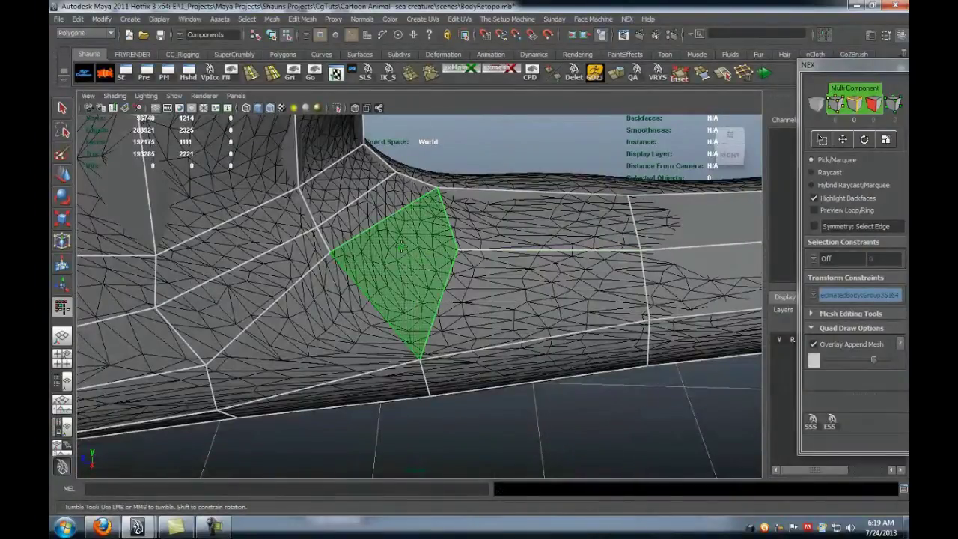
pyautogui.keyDown('shift'); pyautogui.click(361, 258); pyautogui.keyUp('shift')
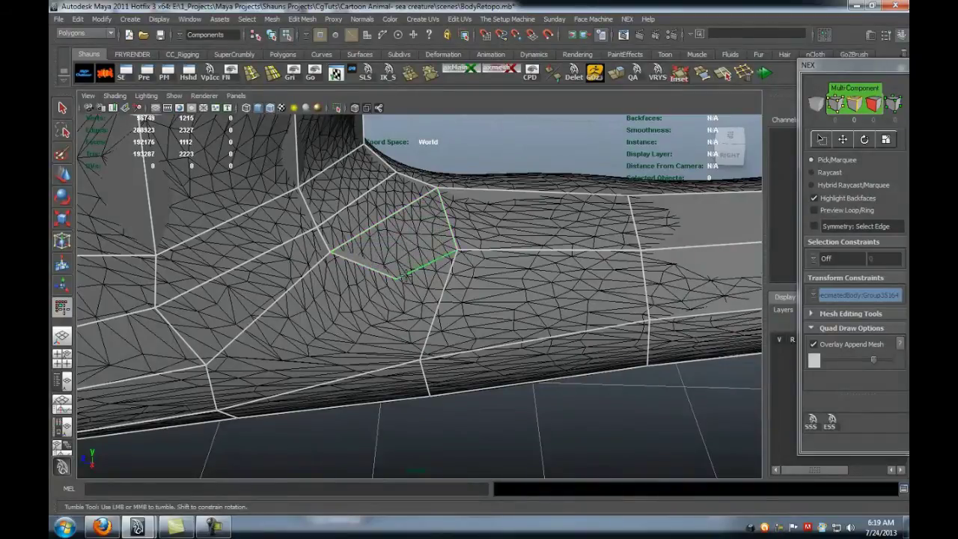
pyautogui.moveTo(405, 277); pyautogui.dragTo(352, 285)
pyautogui.moveTo(452, 251); pyautogui.dragTo(426, 253)
# - Insert two edge loops across the lower body under the flipper base and fill the remaining gap with quads
pyautogui.keyDown('ctrl'); pyautogui.click(359, 378); pyautogui.keyUp('ctrl')
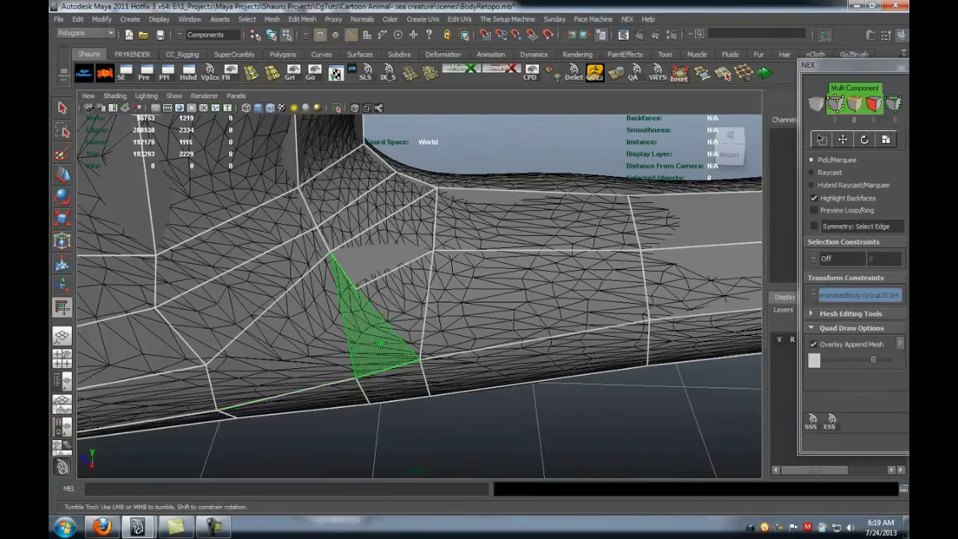
pyautogui.keyDown('shift'); pyautogui.click(390, 334); pyautogui.keyUp('shift')
pyautogui.keyDown('alt'); pyautogui.moveTo(289, 363); pyautogui.dragTo(501, 367); pyautogui.keyUp('alt')
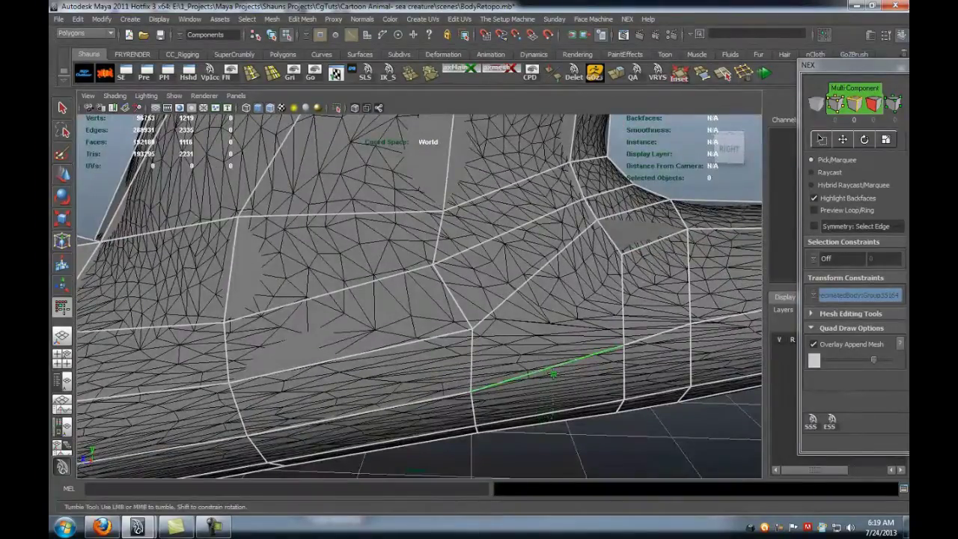
pyautogui.keyDown('alt'); pyautogui.moveTo(557, 362); pyautogui.dragTo(469, 326, button='middle'); pyautogui.keyUp('alt')
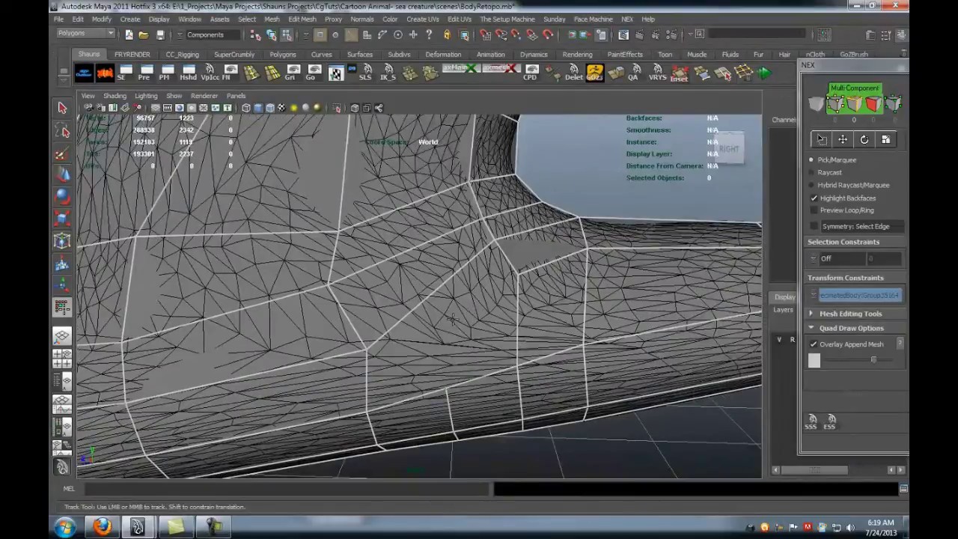
pyautogui.keyDown('shift'); pyautogui.click(466, 285); pyautogui.keyUp('shift')
pyautogui.keyDown('shift'); pyautogui.click(480, 344); pyautogui.keyUp('shift')
pyautogui.keyDown('shift'); pyautogui.click(423, 354); pyautogui.keyUp('shift')
# - Adjust the vertices of the new quads beneath the flipper base to smooth the edge flow
pyautogui.moveTo(452, 322); pyautogui.dragTo(447, 339)
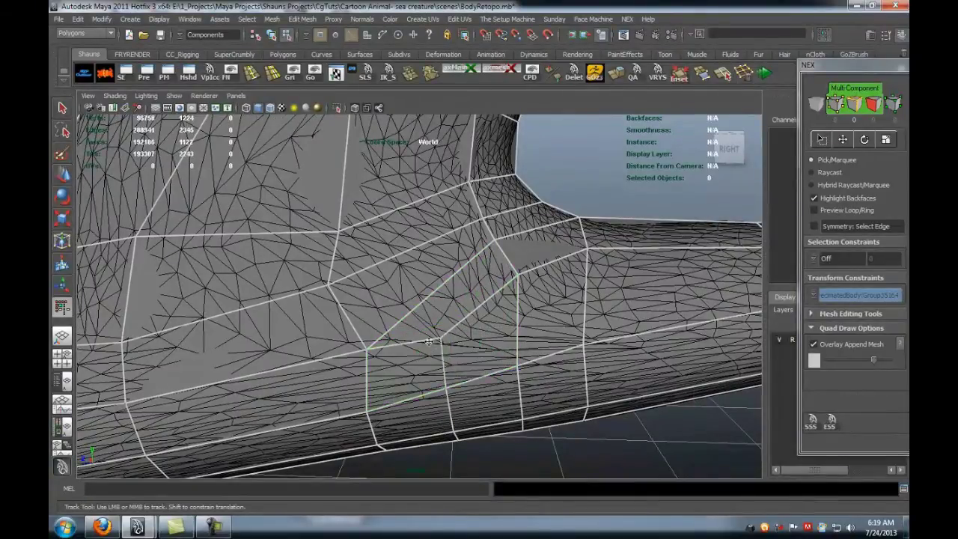
pyautogui.moveTo(375, 346); pyautogui.dragTo(367, 327)
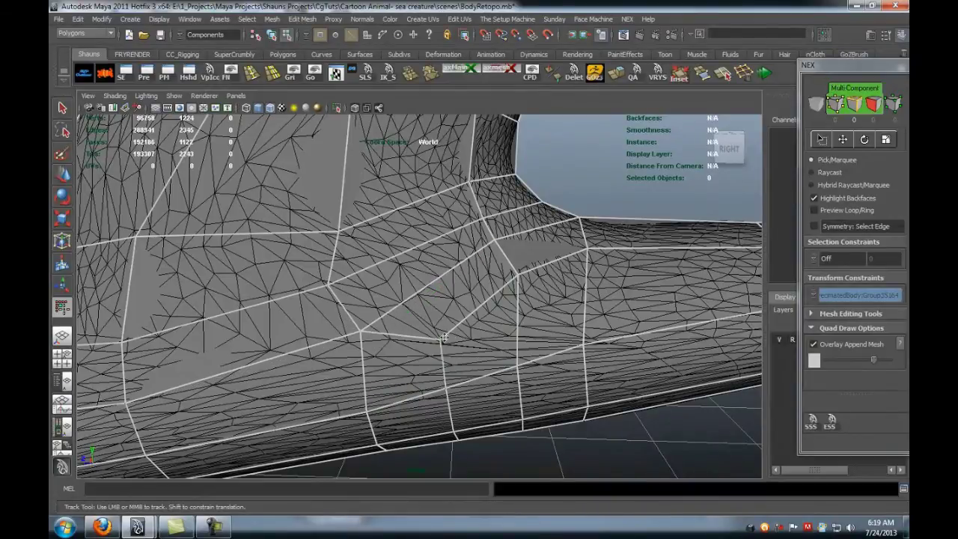
pyautogui.keyDown('alt'); pyautogui.moveTo(439, 339); pyautogui.dragTo(417, 352, button='right'); pyautogui.keyUp('alt')
pyautogui.keyDown('alt'); pyautogui.moveTo(417, 351); pyautogui.dragTo(417, 376); pyautogui.keyUp('alt')
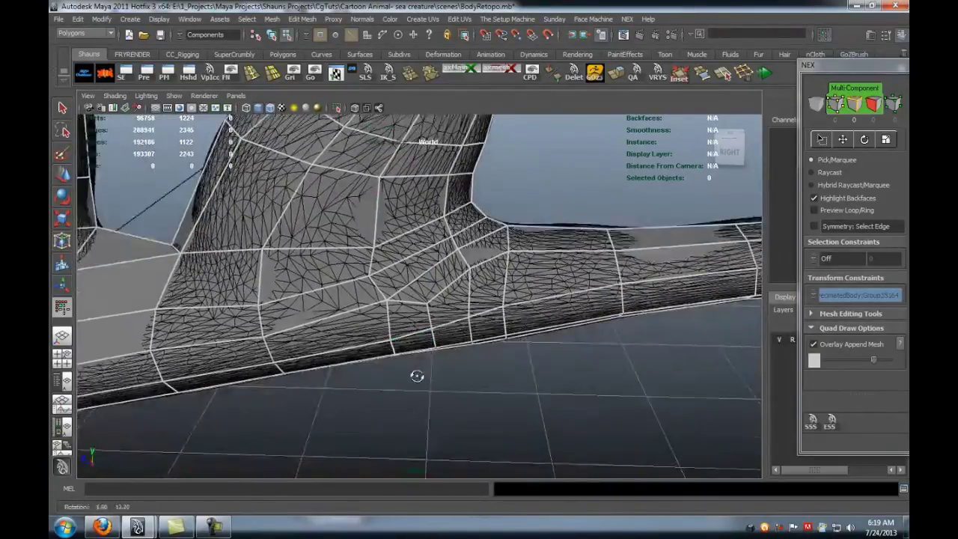
# - Move the NEX window out of the way, clear of the channel box
pyautogui.press('w')
pyautogui.press('1')
pyautogui.keyDown('alt'); pyautogui.moveTo(419, 338); pyautogui.dragTo(410, 335, button='right'); pyautogui.keyUp('alt')
pyautogui.keyDown('alt'); pyautogui.moveTo(410, 335); pyautogui.dragTo(709, 328, button='middle'); pyautogui.keyUp('alt')
pyautogui.keyDown('alt'); pyautogui.moveTo(709, 327); pyautogui.dragTo(550, 337, button='right'); pyautogui.keyUp('alt')
pyautogui.keyDown('alt'); pyautogui.moveTo(550, 336); pyautogui.dragTo(502, 336); pyautogui.keyUp('alt')
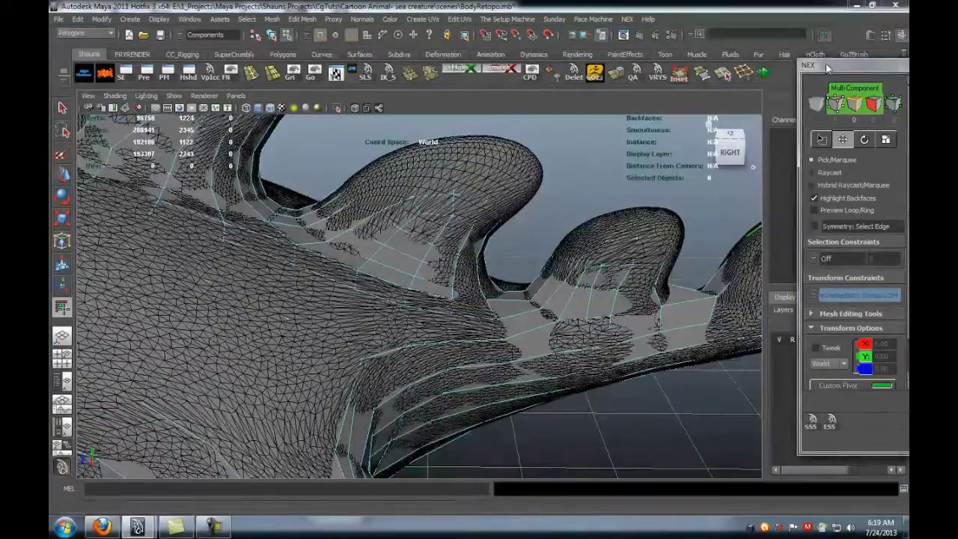
pyautogui.moveTo(826, 64); pyautogui.dragTo(954, 64)
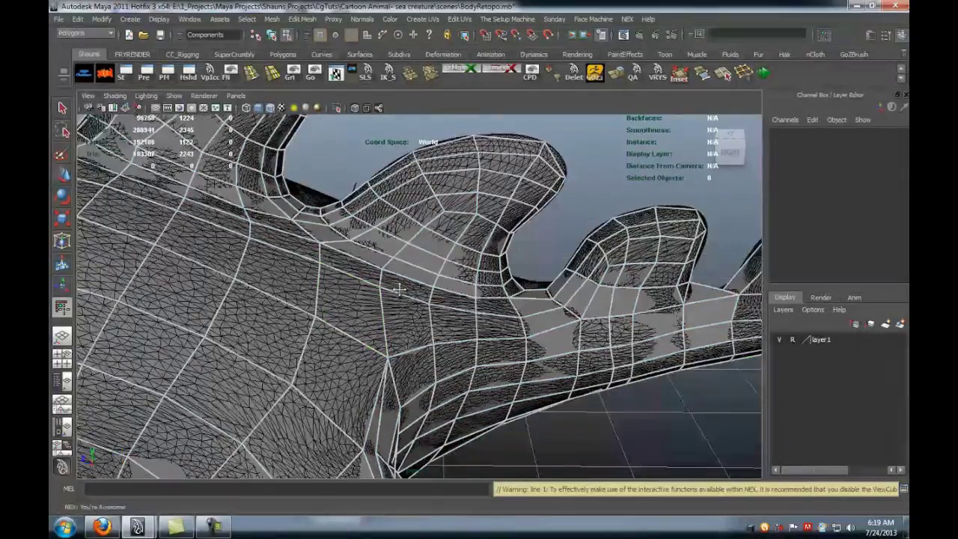
# - Insert an edge loop across the middle of the long pointed flipper
pyautogui.keyDown('alt'); pyautogui.moveTo(374, 247); pyautogui.dragTo(442, 299); pyautogui.keyUp('alt')
pyautogui.keyDown('alt'); pyautogui.moveTo(442, 299); pyautogui.dragTo(398, 312, button='right'); pyautogui.keyUp('alt')
pyautogui.keyDown('alt'); pyautogui.moveTo(398, 312); pyautogui.dragTo(397, 397, button='middle'); pyautogui.keyUp('alt')
pyautogui.keyDown('alt'); pyautogui.moveTo(399, 336); pyautogui.dragTo(409, 342); pyautogui.keyUp('alt')
pyautogui.keyDown('alt'); pyautogui.moveTo(407, 284); pyautogui.dragTo(453, 314, button='right'); pyautogui.keyUp('alt')
pyautogui.keyDown('alt'); pyautogui.moveTo(399, 279); pyautogui.dragTo(389, 324, button='middle'); pyautogui.keyUp('alt')
pyautogui.keyDown('alt'); pyautogui.moveTo(389, 325); pyautogui.dragTo(395, 331); pyautogui.keyUp('alt')
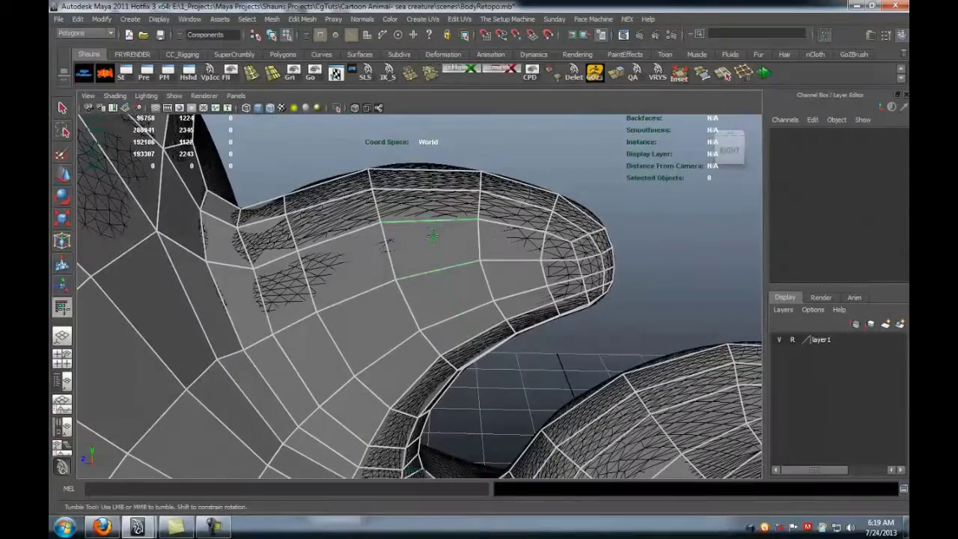
pyautogui.click(426, 229)
# - Delete the retopology faces covering the eyeball on the creature's head
pyautogui.keyDown('alt'); pyautogui.moveTo(384, 288); pyautogui.dragTo(203, 322, button='right'); pyautogui.keyUp('alt')
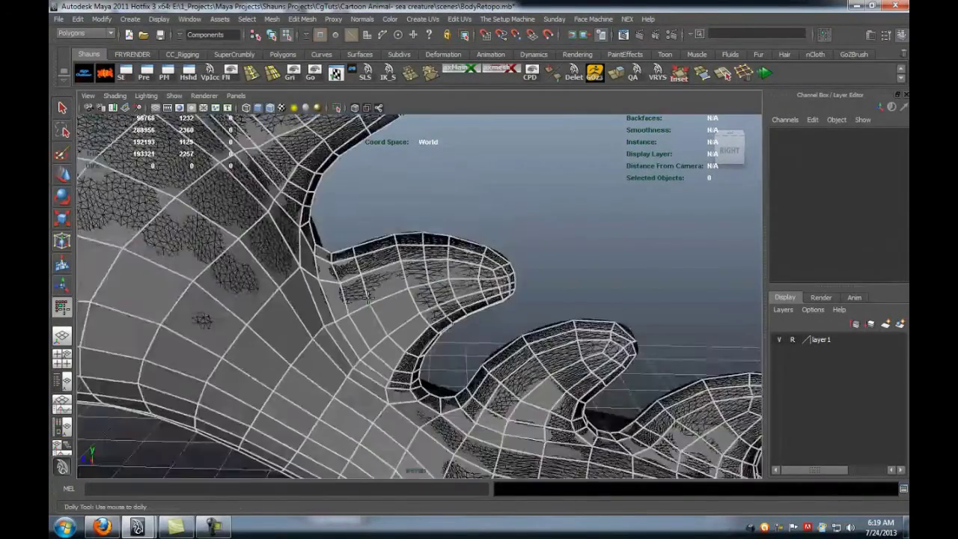
pyautogui.keyDown('alt'); pyautogui.moveTo(203, 321); pyautogui.dragTo(515, 322, button='middle'); pyautogui.keyUp('alt')
pyautogui.keyDown('alt'); pyautogui.moveTo(516, 322); pyautogui.dragTo(406, 322, button='right'); pyautogui.keyUp('alt')
pyautogui.keyDown('alt'); pyautogui.moveTo(406, 322); pyautogui.dragTo(486, 310); pyautogui.keyUp('alt')
pyautogui.keyDown('alt'); pyautogui.moveTo(375, 322); pyautogui.dragTo(449, 322, button='right'); pyautogui.keyUp('alt')
pyautogui.keyDown('alt'); pyautogui.moveTo(389, 322); pyautogui.dragTo(412, 322); pyautogui.keyUp('alt')
pyautogui.keyDown('alt'); pyautogui.moveTo(374, 323); pyautogui.dragTo(407, 324, button='right'); pyautogui.keyUp('alt')
pyautogui.keyDown('alt'); pyautogui.moveTo(406, 325); pyautogui.dragTo(357, 359); pyautogui.keyUp('alt')
pyautogui.keyDown('alt'); pyautogui.moveTo(357, 360); pyautogui.dragTo(365, 329, button='middle'); pyautogui.keyUp('alt')
pyautogui.keyDown('alt'); pyautogui.moveTo(366, 329); pyautogui.dragTo(367, 330); pyautogui.keyUp('alt')
pyautogui.keyDown('ctrl'); pyautogui.keyDown('shift'); pyautogui.moveTo(496, 327); pyautogui.dragTo(362, 286); pyautogui.keyUp('shift'); pyautogui.keyUp('ctrl')
pyautogui.moveTo(345, 194)
pyautogui.mouseDown()
pyautogui.moveTo(419, 161)
pyautogui.moveTo(528, 166)
pyautogui.moveTo(560, 226)
pyautogui.moveTo(490, 294)
pyautogui.moveTo(391, 277)
pyautogui.moveTo(396, 217)
pyautogui.moveTo(449, 231)
pyautogui.moveTo(434, 267)
pyautogui.moveTo(442, 265)
pyautogui.moveTo(412, 271)
pyautogui.mouseUp()
pyautogui.press('Delete')
pyautogui.keyDown('alt'); pyautogui.moveTo(412, 272); pyautogui.dragTo(406, 252, button='middle'); pyautogui.keyUp('alt')
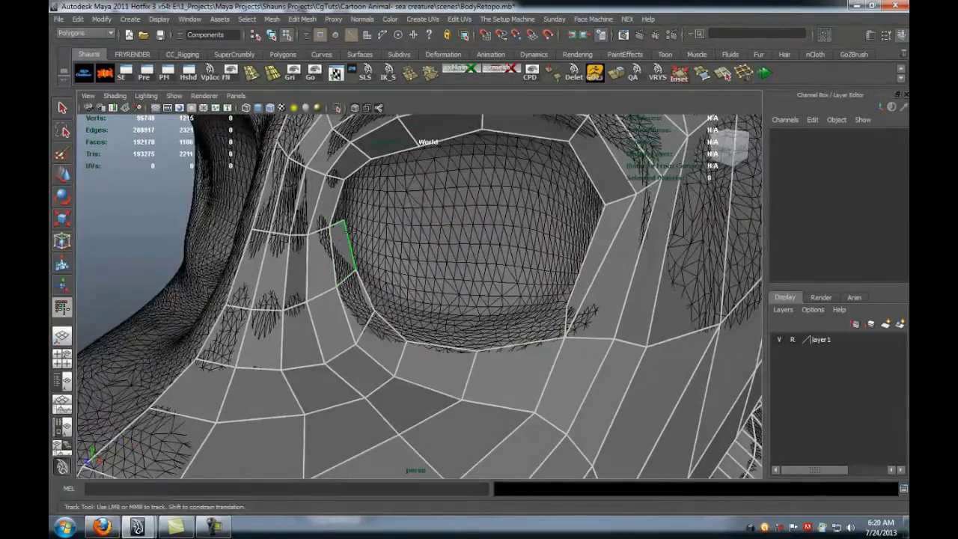
# - Delete the quads around the lower eye rim and move the opening's lower border vertices closer to the eye
pyautogui.keyDown('alt'); pyautogui.moveTo(339, 248); pyautogui.dragTo(327, 308, button='middle'); pyautogui.keyUp('alt')
pyautogui.keyDown('alt'); pyautogui.moveTo(326, 308); pyautogui.dragTo(503, 399); pyautogui.keyUp('alt')
pyautogui.keyDown('ctrl'); pyautogui.keyDown('shift'); pyautogui.click(561, 321); pyautogui.keyUp('shift'); pyautogui.keyUp('ctrl')
pyautogui.moveTo(584, 224)
pyautogui.keyDown('ctrl'); pyautogui.keyDown('shift'); pyautogui.mouseDown()
pyautogui.moveTo(521, 170)
pyautogui.moveTo(359, 189)
pyautogui.moveTo(295, 258)
pyautogui.moveTo(318, 352)
pyautogui.moveTo(356, 407)
pyautogui.mouseUp(); pyautogui.keyUp('shift'); pyautogui.keyUp('ctrl')
pyautogui.scroll(-2, 394, 388)
pyautogui.keyDown('ctrl'); pyautogui.keyDown('shift'); pyautogui.click(402, 399); pyautogui.keyUp('shift'); pyautogui.keyUp('ctrl')
pyautogui.keyDown('ctrl'); pyautogui.keyDown('shift'); pyautogui.click(440, 423); pyautogui.keyUp('shift'); pyautogui.keyUp('ctrl')
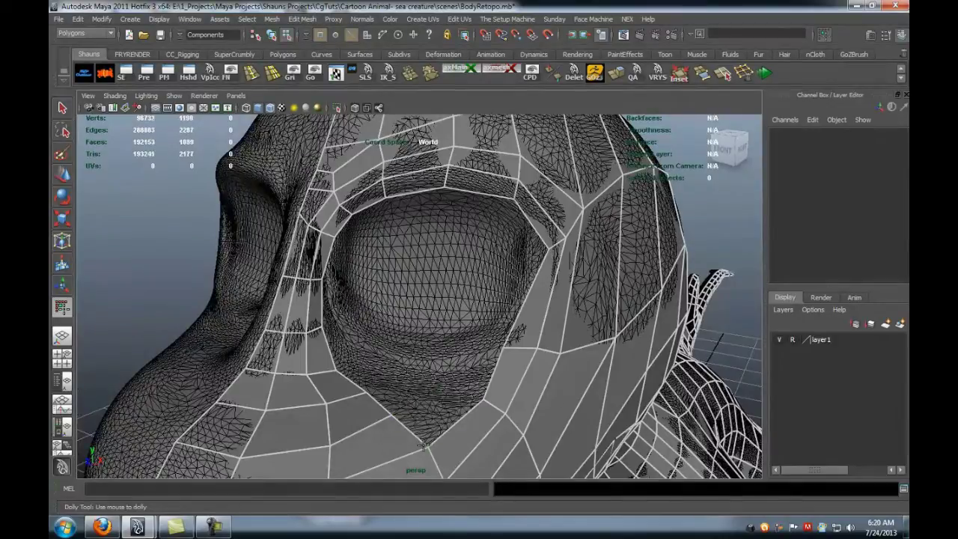
pyautogui.moveTo(425, 446); pyautogui.dragTo(425, 440)
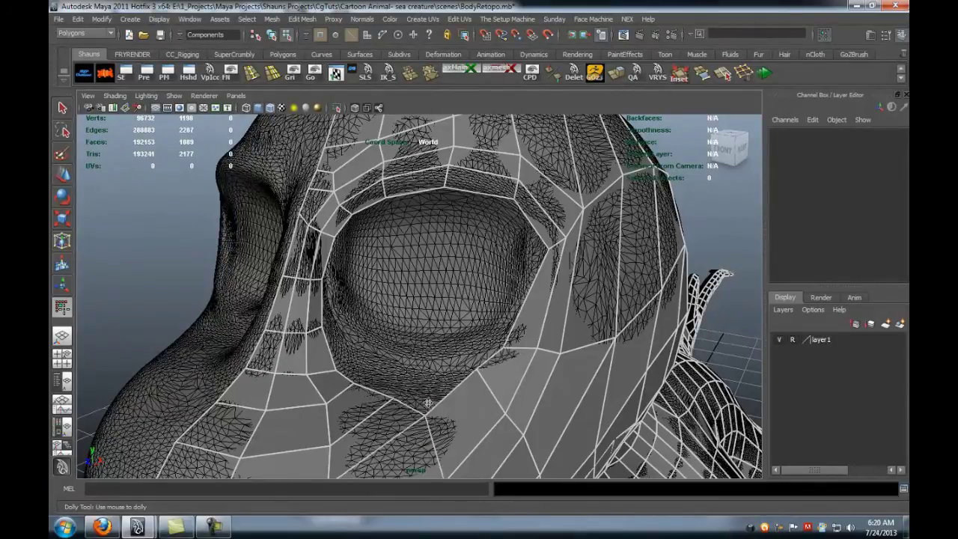
# - Extrude the border edge loop of the eye opening and scale it inward to form a new ring of quads
pyautogui.keyDown('alt'); pyautogui.moveTo(428, 400); pyautogui.dragTo(479, 323); pyautogui.keyUp('alt')
pyautogui.keyDown('alt'); pyautogui.moveTo(479, 323); pyautogui.dragTo(427, 310, button='middle'); pyautogui.keyUp('alt')
pyautogui.click(321, 245)
pyautogui.doubleClick(326, 245)
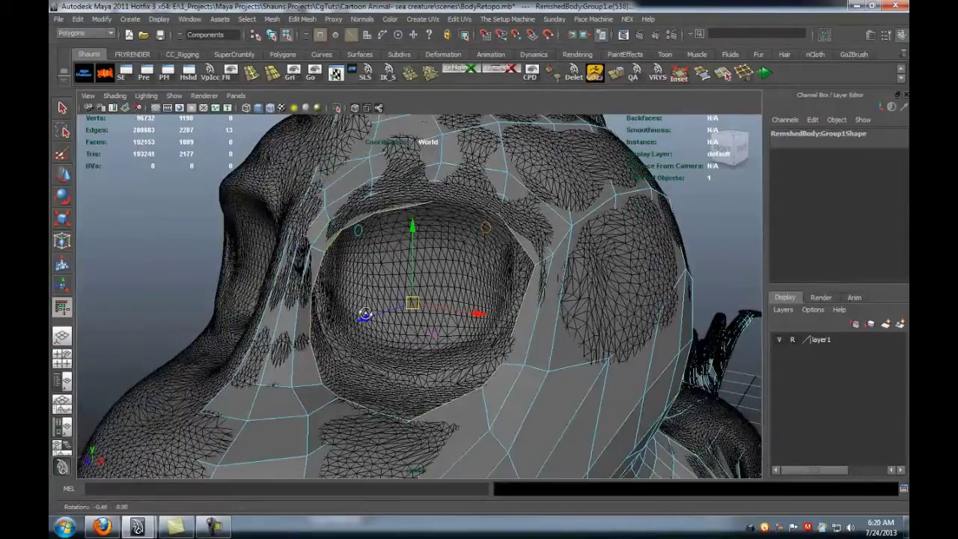
pyautogui.keyDown('alt'); pyautogui.moveTo(374, 315); pyautogui.dragTo(430, 307); pyautogui.keyUp('alt')
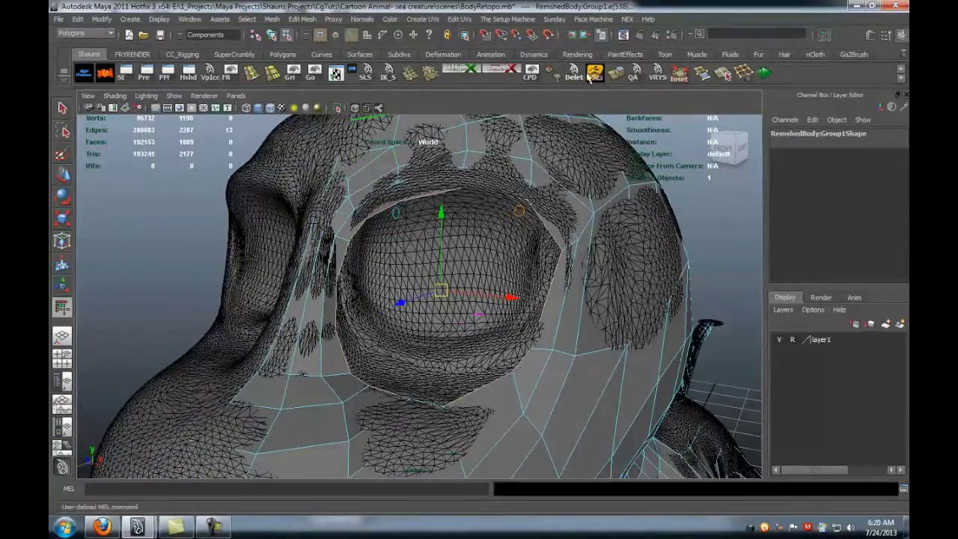
pyautogui.hotkey('ctrl', 'e')
pyautogui.press('r')
pyautogui.moveTo(441, 289); pyautogui.dragTo(434, 286)
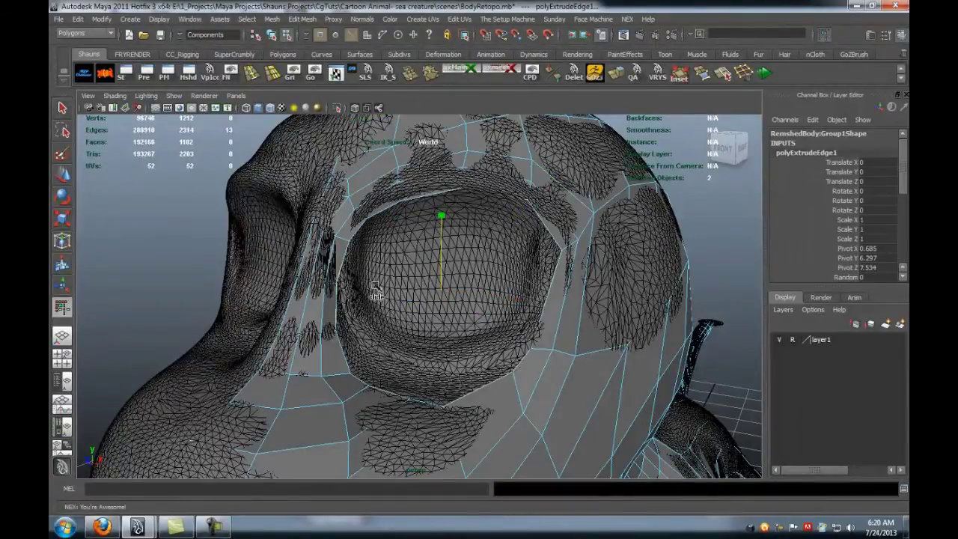
pyautogui.moveTo(382, 301)
pyautogui.keyDown('alt'); pyautogui.mouseDown()
pyautogui.moveTo(323, 299)
pyautogui.moveTo(374, 305)
pyautogui.mouseUp(); pyautogui.keyUp('alt')
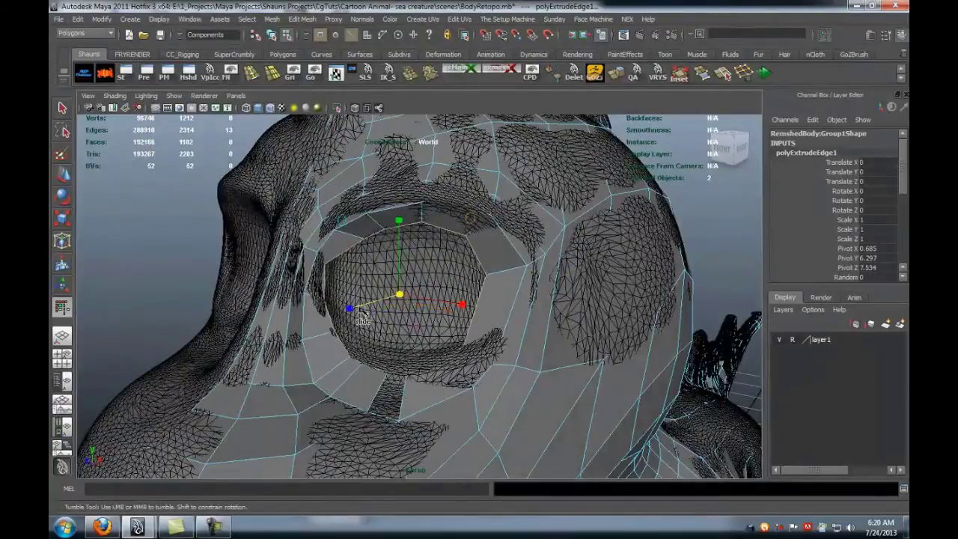
pyautogui.keyDown('alt'); pyautogui.moveTo(221, 305); pyautogui.dragTo(255, 297); pyautogui.keyUp('alt')
# - Resume Quad Draw, fill the gap in the ring below the eye with a quad, and nudge its outer vertex
pyautogui.click(183, 268)
pyautogui.click(365, 76)
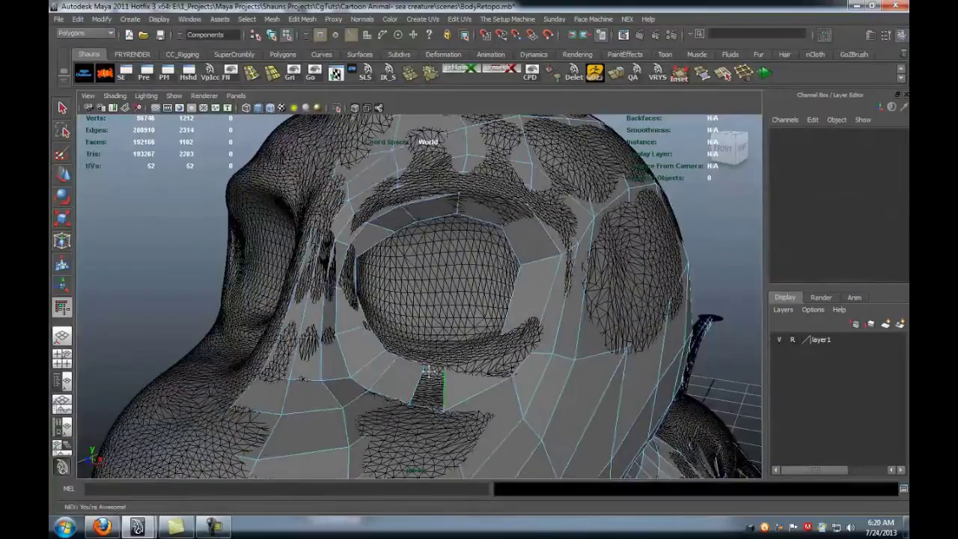
pyautogui.keyDown('alt'); pyautogui.moveTo(436, 385); pyautogui.dragTo(428, 374); pyautogui.keyUp('alt')
pyautogui.keyDown('alt'); pyautogui.moveTo(429, 374); pyautogui.dragTo(415, 337, button='middle'); pyautogui.keyUp('alt')
pyautogui.scroll(5, 414, 337)
pyautogui.keyDown('alt'); pyautogui.moveTo(414, 338); pyautogui.dragTo(419, 349); pyautogui.keyUp('alt')
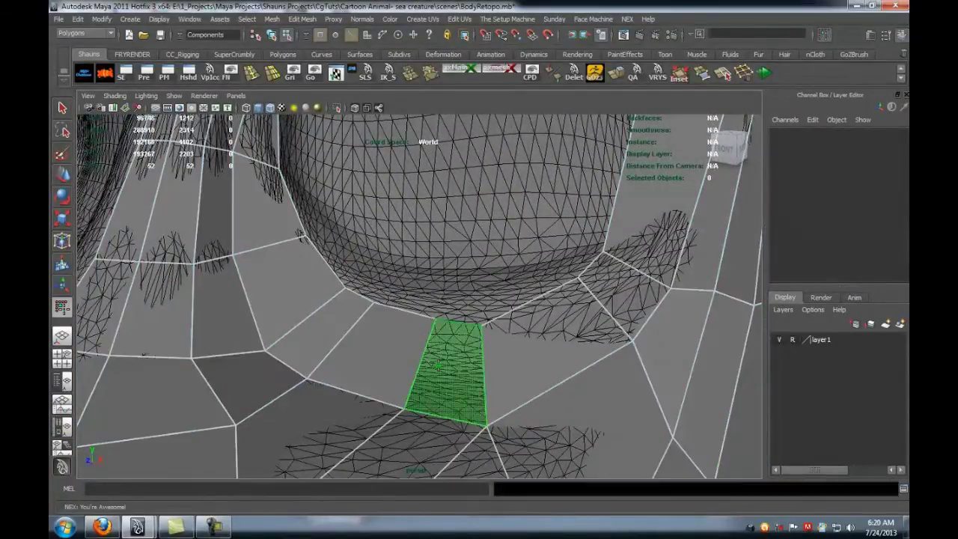
pyautogui.keyDown('shift'); pyautogui.click(439, 366); pyautogui.keyUp('shift')
pyautogui.moveTo(490, 423); pyautogui.dragTo(490, 412)
# - Nudge the brow loop vertices above the eye, from the inner corner to the middle of the upper eyelid, to even out the quads
pyautogui.keyDown('alt'); pyautogui.moveTo(473, 370); pyautogui.dragTo(479, 358); pyautogui.keyUp('alt')
pyautogui.keyDown('alt'); pyautogui.moveTo(479, 358); pyautogui.dragTo(381, 258, button='right'); pyautogui.keyUp('alt')
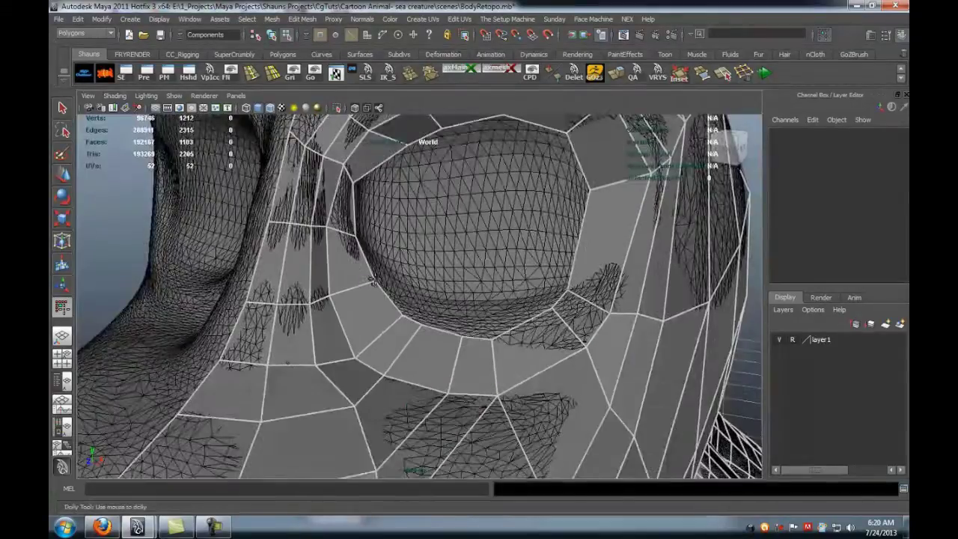
pyautogui.keyDown('alt'); pyautogui.moveTo(382, 259); pyautogui.dragTo(374, 331, button='middle'); pyautogui.keyUp('alt')
pyautogui.keyDown('alt'); pyautogui.moveTo(373, 331); pyautogui.dragTo(367, 326, button='right'); pyautogui.keyUp('alt')
pyautogui.keyDown('alt'); pyautogui.moveTo(367, 325); pyautogui.dragTo(376, 318); pyautogui.keyUp('alt')
pyautogui.keyDown('alt'); pyautogui.moveTo(376, 319); pyautogui.dragTo(380, 349, button='middle'); pyautogui.keyUp('alt')
pyautogui.keyDown('alt'); pyautogui.moveTo(380, 350); pyautogui.dragTo(364, 326, button='right'); pyautogui.keyUp('alt')
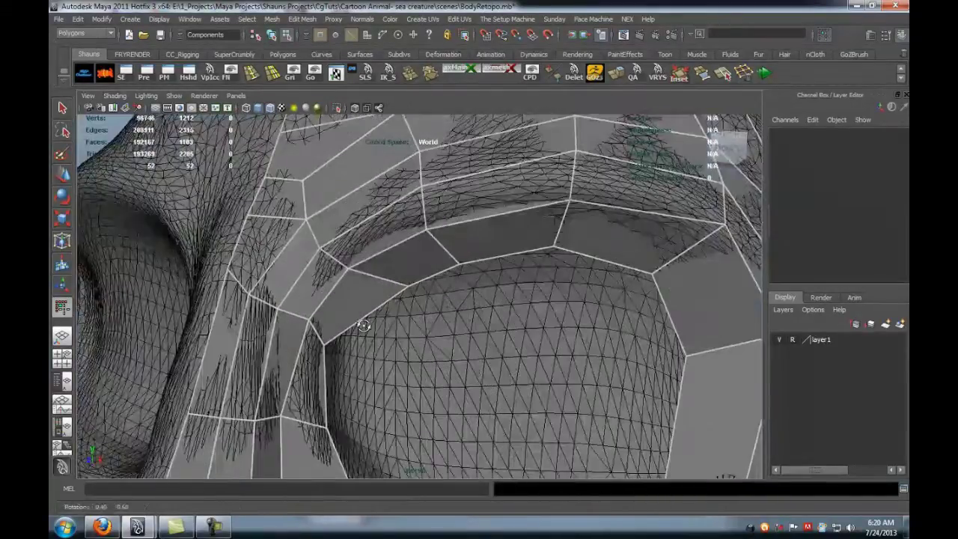
pyautogui.keyDown('alt'); pyautogui.moveTo(364, 326); pyautogui.dragTo(330, 217); pyautogui.keyUp('alt')
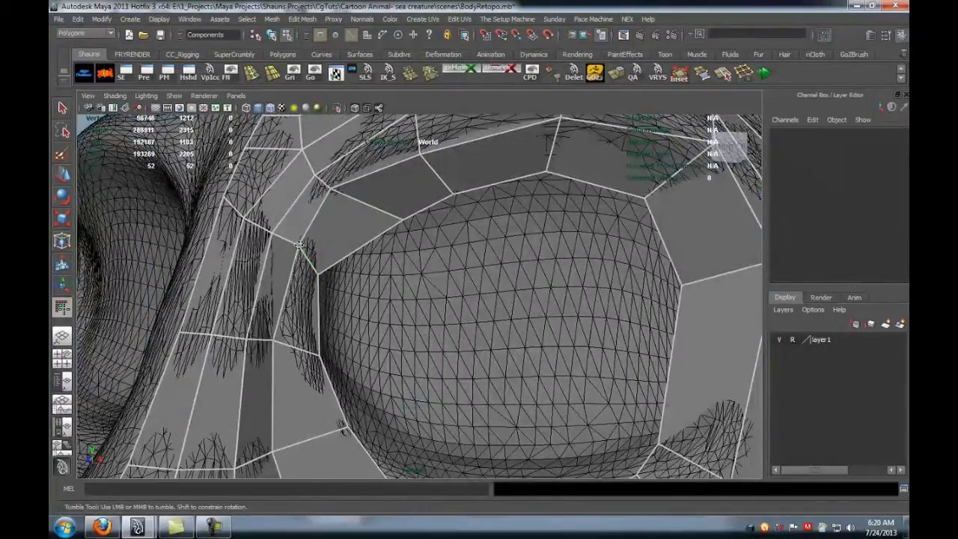
pyautogui.keyDown('alt'); pyautogui.moveTo(301, 245); pyautogui.dragTo(331, 320, button='middle'); pyautogui.keyUp('alt')
pyautogui.moveTo(345, 249); pyautogui.dragTo(339, 243)
pyautogui.moveTo(448, 185); pyautogui.dragTo(446, 184)
pyautogui.keyDown('alt'); pyautogui.moveTo(579, 178); pyautogui.dragTo(480, 226, button='middle'); pyautogui.keyUp('alt')
pyautogui.moveTo(494, 201); pyautogui.dragTo(492, 202)
pyautogui.moveTo(485, 249); pyautogui.dragTo(493, 218)
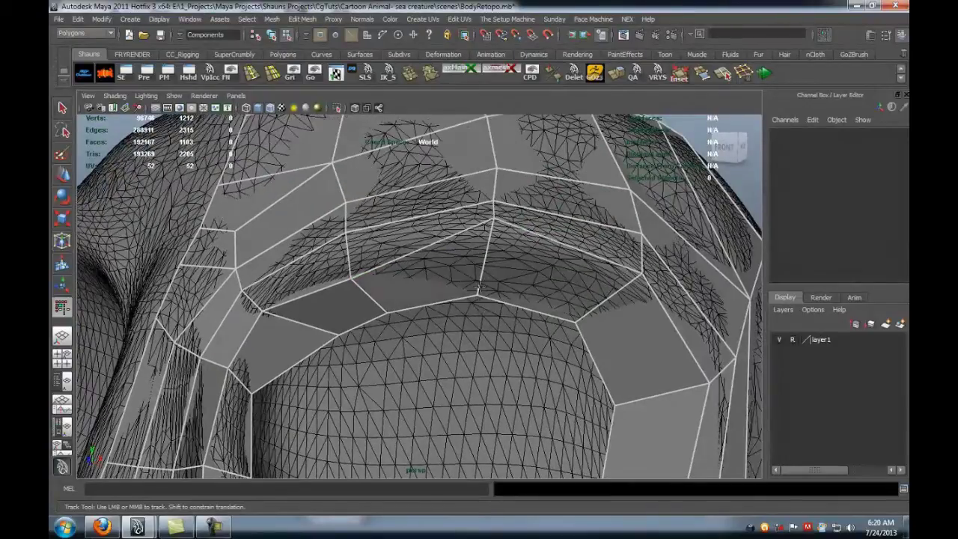
# - Pull the eye opening's border vertices at the middle and outer part of the upper rim outward to narrow the inner quad ring
pyautogui.moveTo(478, 295); pyautogui.dragTo(483, 257)
pyautogui.moveTo(576, 322); pyautogui.dragTo(643, 266)
pyautogui.keyDown('alt'); pyautogui.moveTo(640, 353); pyautogui.dragTo(580, 250, button='middle'); pyautogui.keyUp('alt')
pyautogui.moveTo(560, 300); pyautogui.dragTo(646, 278)
pyautogui.keyDown('alt'); pyautogui.moveTo(601, 362); pyautogui.dragTo(555, 307, button='middle'); pyautogui.keyUp('alt')
pyautogui.keyDown('alt'); pyautogui.moveTo(555, 307); pyautogui.dragTo(518, 286, button='right'); pyautogui.keyUp('alt')
pyautogui.keyDown('alt'); pyautogui.moveTo(516, 281); pyautogui.dragTo(465, 307); pyautogui.keyUp('alt')
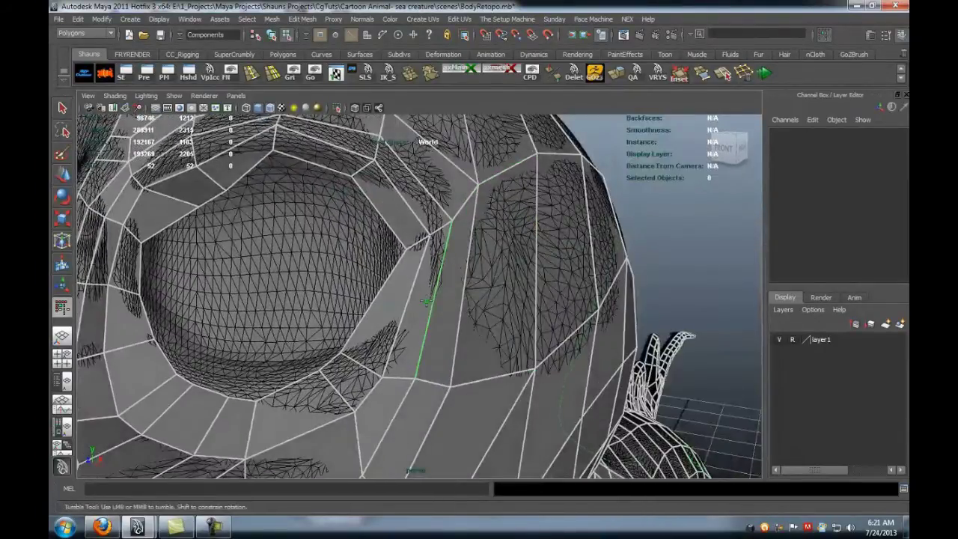
pyautogui.keyDown('alt'); pyautogui.moveTo(404, 312); pyautogui.dragTo(423, 303); pyautogui.keyUp('alt')
pyautogui.keyDown('alt'); pyautogui.moveTo(423, 303); pyautogui.dragTo(451, 306, button='middle'); pyautogui.keyUp('alt')
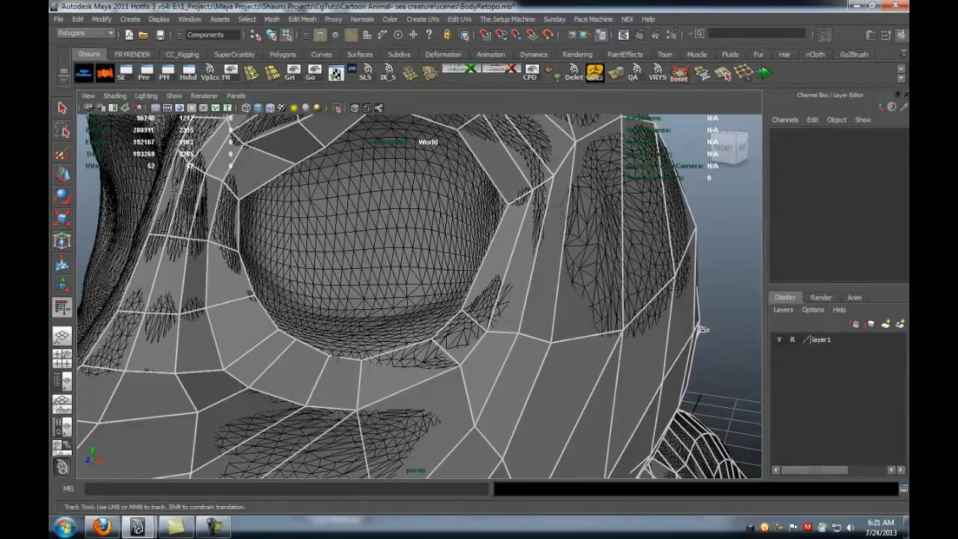
# - Raise the border vertices of the upper eye rim and shift the brow loop vertices above them upward
pyautogui.keyDown('alt'); pyautogui.moveTo(350, 229); pyautogui.dragTo(449, 318, button='middle'); pyautogui.keyUp('alt')
pyautogui.moveTo(406, 216); pyautogui.dragTo(402, 199)
pyautogui.keyDown('alt'); pyautogui.moveTo(396, 250); pyautogui.dragTo(419, 319, button='middle'); pyautogui.keyUp('alt')
pyautogui.keyDown('alt'); pyautogui.moveTo(420, 319); pyautogui.dragTo(427, 308, button='right'); pyautogui.keyUp('alt')
pyautogui.moveTo(465, 315); pyautogui.dragTo(427, 193)
pyautogui.moveTo(582, 172); pyautogui.dragTo(585, 160)
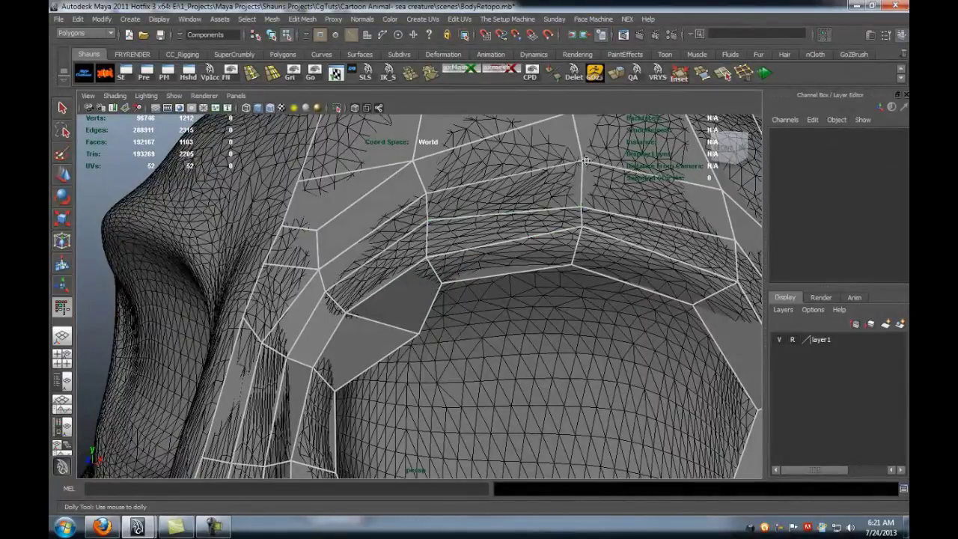
pyautogui.moveTo(582, 210); pyautogui.dragTo(582, 199)
pyautogui.keyDown('alt'); pyautogui.moveTo(529, 255); pyautogui.dragTo(554, 233, button='middle'); pyautogui.keyUp('alt')
# - Reposition the vertices around the upper inner corner of the eye, moving the border vertex close to the outer loop
pyautogui.moveTo(397, 269); pyautogui.dragTo(387, 268)
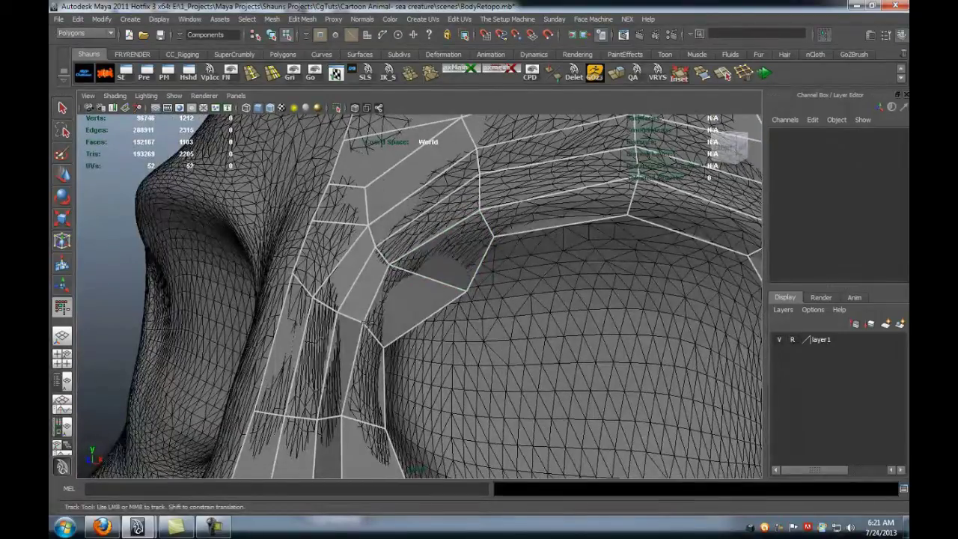
pyautogui.moveTo(366, 322); pyautogui.dragTo(357, 321)
pyautogui.moveTo(464, 289); pyautogui.dragTo(403, 273)
pyautogui.keyDown('alt'); pyautogui.moveTo(392, 339); pyautogui.dragTo(407, 319, button='middle'); pyautogui.keyUp('alt')
pyautogui.keyDown('alt'); pyautogui.moveTo(407, 320); pyautogui.dragTo(406, 247); pyautogui.keyUp('alt')
pyautogui.keyDown('alt'); pyautogui.moveTo(405, 247); pyautogui.dragTo(408, 288, button='middle'); pyautogui.keyUp('alt')
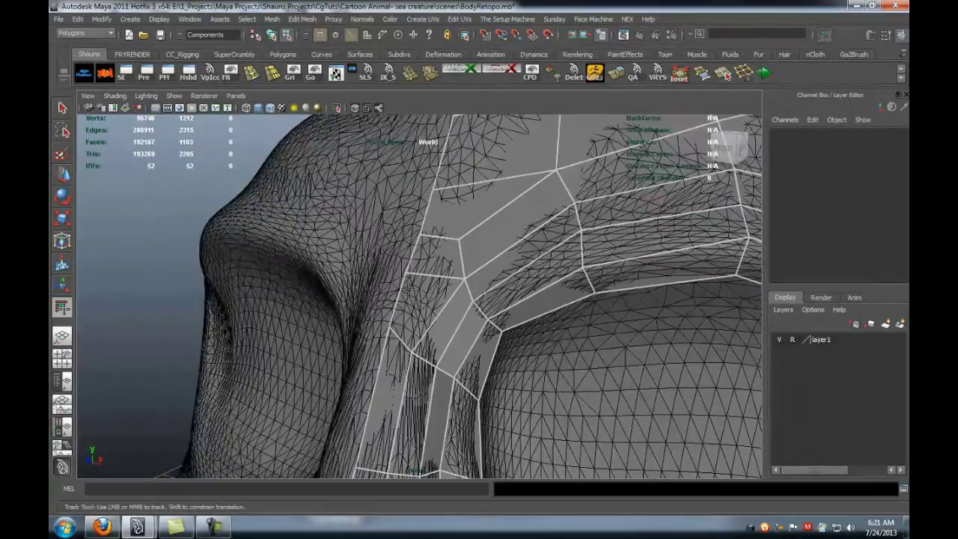
pyautogui.moveTo(391, 334); pyautogui.dragTo(380, 344)
pyautogui.keyDown('alt'); pyautogui.moveTo(381, 344); pyautogui.dragTo(373, 269, button='middle'); pyautogui.keyUp('alt')
pyautogui.keyDown('alt'); pyautogui.moveTo(373, 269); pyautogui.dragTo(343, 290); pyautogui.keyUp('alt')
pyautogui.moveTo(343, 289)
pyautogui.keyDown('alt'); pyautogui.mouseDown(button='middle')
pyautogui.moveTo(359, 226)
pyautogui.moveTo(346, 301)
pyautogui.mouseUp(button='middle'); pyautogui.keyUp('alt')
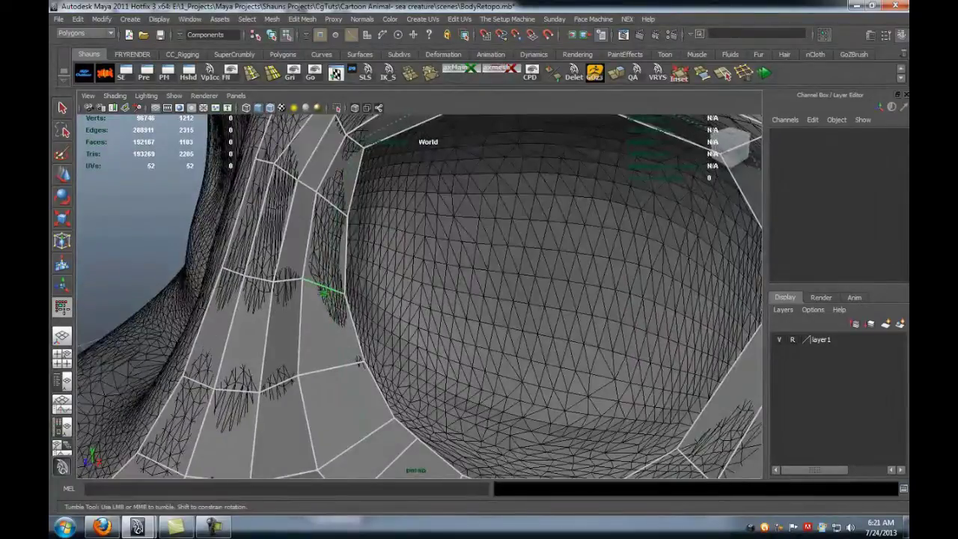
# - Insert an edge loop through the quad ring around the eye and nudge a vertex of it near the lower inner corner
pyautogui.keyDown('ctrl'); pyautogui.click(322, 291); pyautogui.keyUp('ctrl')
pyautogui.keyDown('alt'); pyautogui.moveTo(323, 291); pyautogui.dragTo(290, 287, button='right'); pyautogui.keyUp('alt')
pyautogui.keyDown('alt'); pyautogui.moveTo(290, 288); pyautogui.dragTo(304, 274); pyautogui.keyUp('alt')
pyautogui.keyDown('alt'); pyautogui.moveTo(304, 274); pyautogui.dragTo(346, 302, button='right'); pyautogui.keyUp('alt')
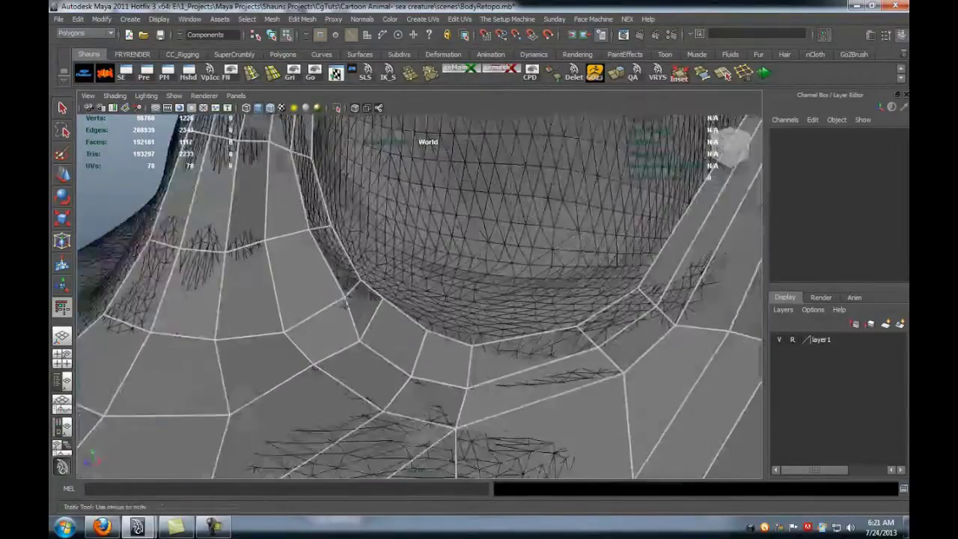
pyautogui.keyDown('alt'); pyautogui.moveTo(345, 304); pyautogui.dragTo(367, 325, button='middle'); pyautogui.keyUp('alt')
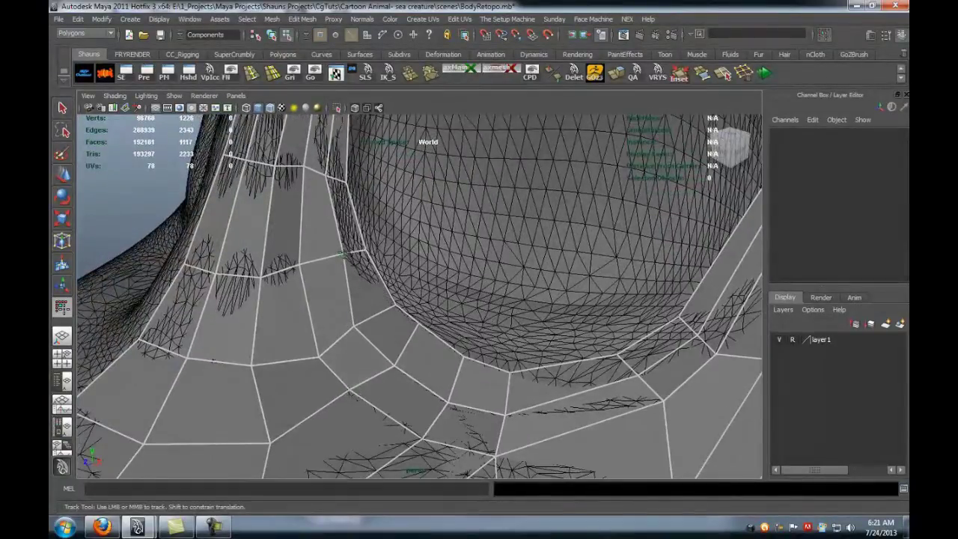
pyautogui.moveTo(341, 254); pyautogui.dragTo(330, 256)
# - Inspect the lower eye loops and the topology of the cheek and snout beneath them from several angles
pyautogui.keyDown('alt'); pyautogui.moveTo(386, 325); pyautogui.dragTo(422, 311); pyautogui.keyUp('alt')
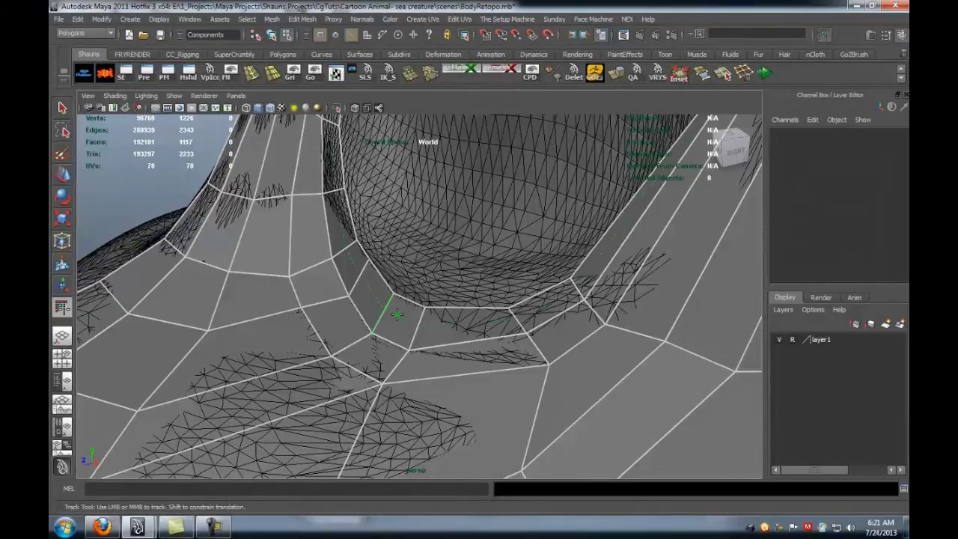
pyautogui.keyDown('alt'); pyautogui.moveTo(413, 310); pyautogui.dragTo(439, 327, button='middle'); pyautogui.keyUp('alt')
pyautogui.keyDown('alt'); pyautogui.moveTo(439, 327); pyautogui.dragTo(482, 338); pyautogui.keyUp('alt')
pyautogui.keyDown('alt'); pyautogui.moveTo(482, 337); pyautogui.dragTo(459, 321, button='right'); pyautogui.keyUp('alt')
pyautogui.moveTo(460, 322)
pyautogui.keyDown('alt'); pyautogui.mouseDown()
pyautogui.moveTo(338, 321)
pyautogui.moveTo(370, 328)
pyautogui.moveTo(404, 378)
pyautogui.moveTo(397, 353)
pyautogui.moveTo(406, 343)
pyautogui.moveTo(487, 347)
pyautogui.moveTo(502, 337)
pyautogui.moveTo(494, 291)
pyautogui.moveTo(539, 310)
pyautogui.moveTo(530, 326)
pyautogui.moveTo(465, 317)
pyautogui.mouseUp(); pyautogui.keyUp('alt')
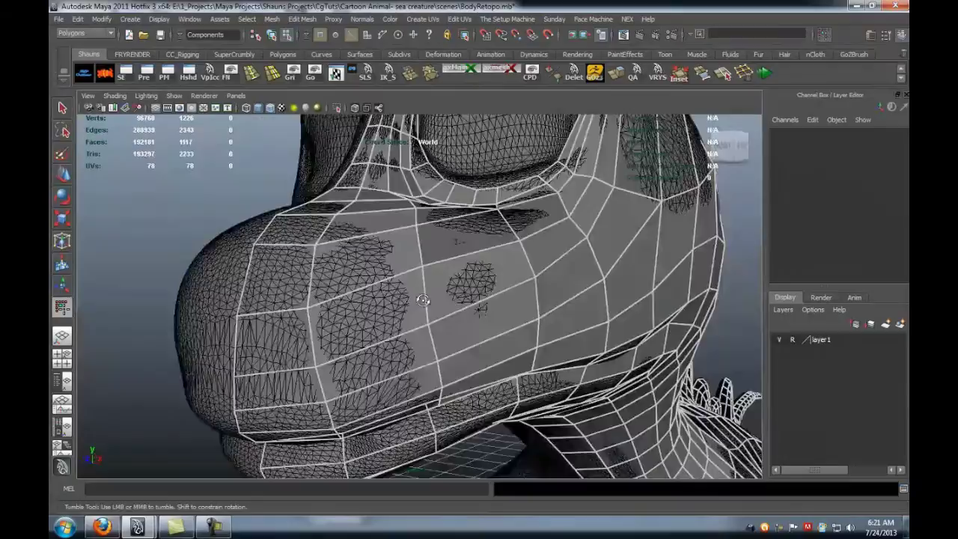
pyautogui.keyDown('alt'); pyautogui.moveTo(423, 300); pyautogui.dragTo(473, 318); pyautogui.keyUp('alt')
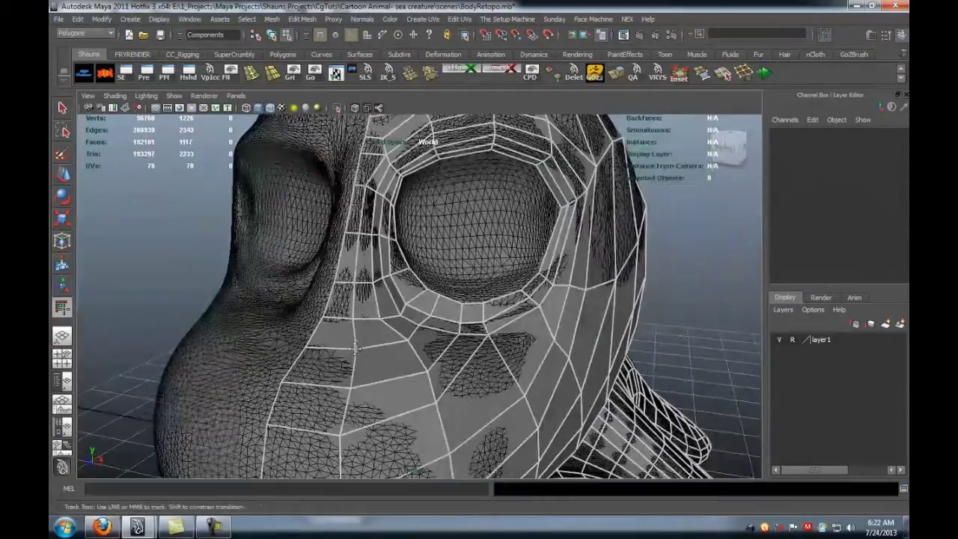
pyautogui.keyDown('alt'); pyautogui.moveTo(330, 337); pyautogui.dragTo(384, 353, button='right'); pyautogui.keyUp('alt')
pyautogui.keyDown('alt'); pyautogui.moveTo(384, 353); pyautogui.dragTo(348, 331); pyautogui.keyUp('alt')
pyautogui.keyDown('alt'); pyautogui.moveTo(348, 331); pyautogui.dragTo(369, 322, button='middle'); pyautogui.keyUp('alt')
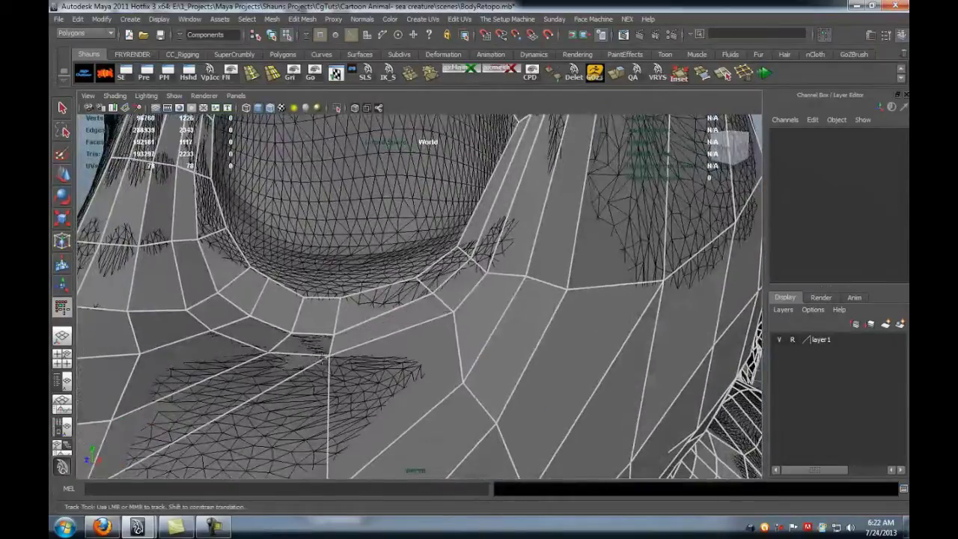
pyautogui.keyDown('alt'); pyautogui.moveTo(324, 357); pyautogui.dragTo(233, 378, button='right'); pyautogui.keyUp('alt')
pyautogui.keyDown('alt'); pyautogui.moveTo(233, 377); pyautogui.dragTo(296, 331, button='middle'); pyautogui.keyUp('alt')
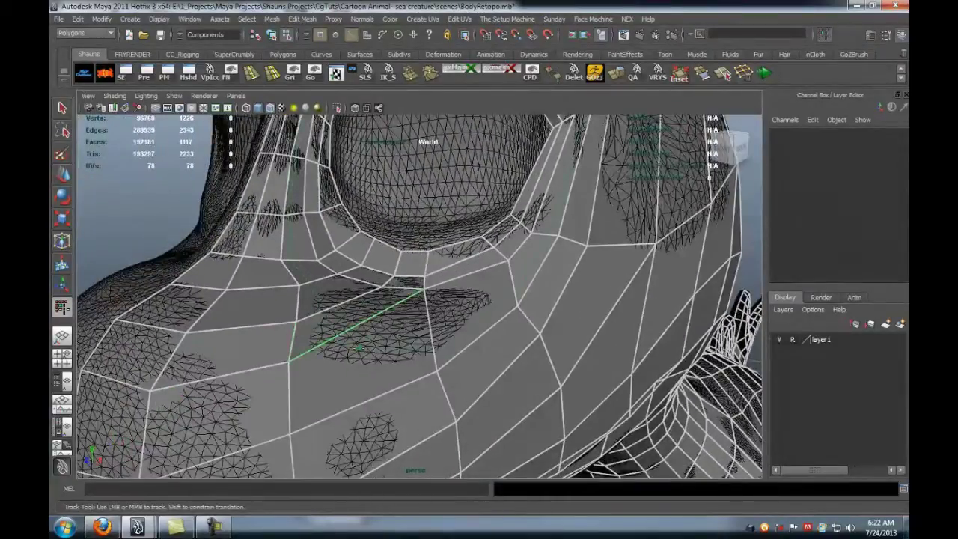
pyautogui.keyDown('alt'); pyautogui.moveTo(366, 329); pyautogui.dragTo(348, 368, button='middle'); pyautogui.keyUp('alt')
pyautogui.keyDown('alt'); pyautogui.moveTo(347, 368); pyautogui.dragTo(378, 338); pyautogui.keyUp('alt')
# - Preview the mesh smoothed, return to the unsmoothed display, and examine the side of the head and the brow
pyautogui.press('3')
pyautogui.press('1')
pyautogui.keyDown('alt'); pyautogui.moveTo(434, 282); pyautogui.dragTo(471, 319); pyautogui.keyUp('alt')
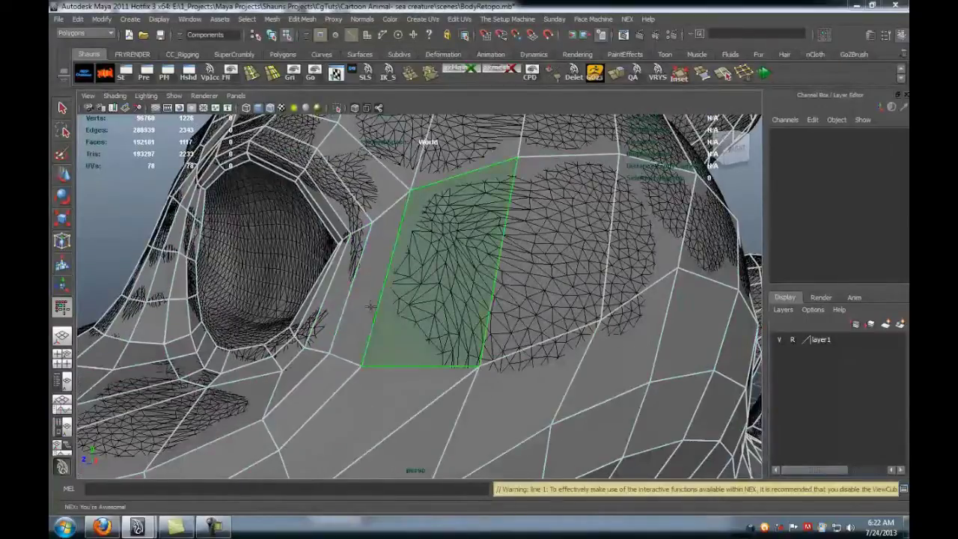
pyautogui.keyDown('alt'); pyautogui.moveTo(364, 295); pyautogui.dragTo(344, 288, button='right'); pyautogui.keyUp('alt')
pyautogui.keyDown('alt'); pyautogui.moveTo(344, 288); pyautogui.dragTo(353, 254); pyautogui.keyUp('alt')
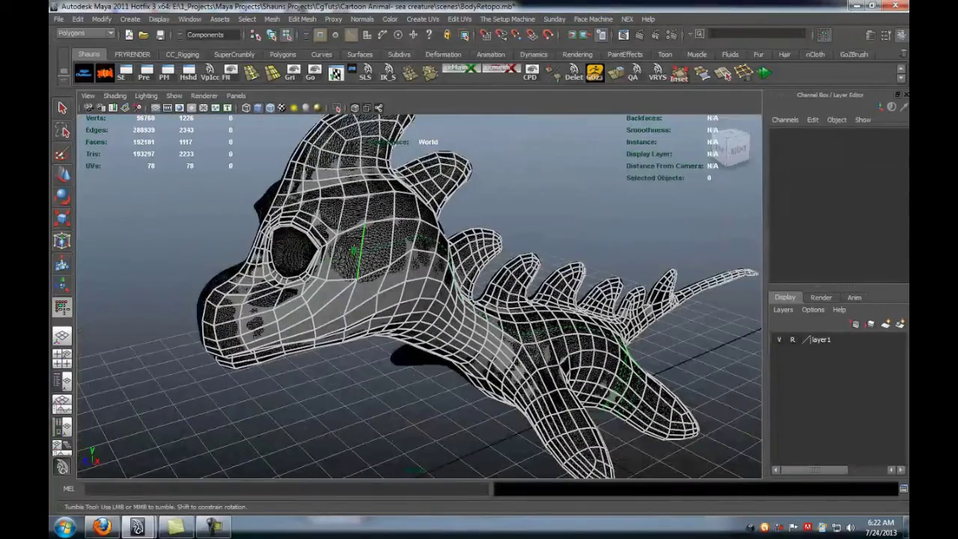
pyautogui.keyDown('alt'); pyautogui.moveTo(363, 292); pyautogui.dragTo(333, 290, button='right'); pyautogui.keyUp('alt')
pyautogui.keyDown('alt'); pyautogui.moveTo(334, 290); pyautogui.dragTo(299, 287); pyautogui.keyUp('alt')
pyautogui.keyDown('alt'); pyautogui.moveTo(300, 286); pyautogui.dragTo(359, 346, button='middle'); pyautogui.keyUp('alt')
pyautogui.keyDown('alt'); pyautogui.moveTo(360, 346); pyautogui.dragTo(397, 349, button='right'); pyautogui.keyUp('alt')
pyautogui.keyDown('alt'); pyautogui.moveTo(397, 349); pyautogui.dragTo(437, 335); pyautogui.keyUp('alt')
pyautogui.keyDown('alt'); pyautogui.moveTo(399, 329); pyautogui.dragTo(409, 300, button='right'); pyautogui.keyUp('alt')
pyautogui.keyDown('alt'); pyautogui.moveTo(408, 300); pyautogui.dragTo(436, 237); pyautogui.keyUp('alt')
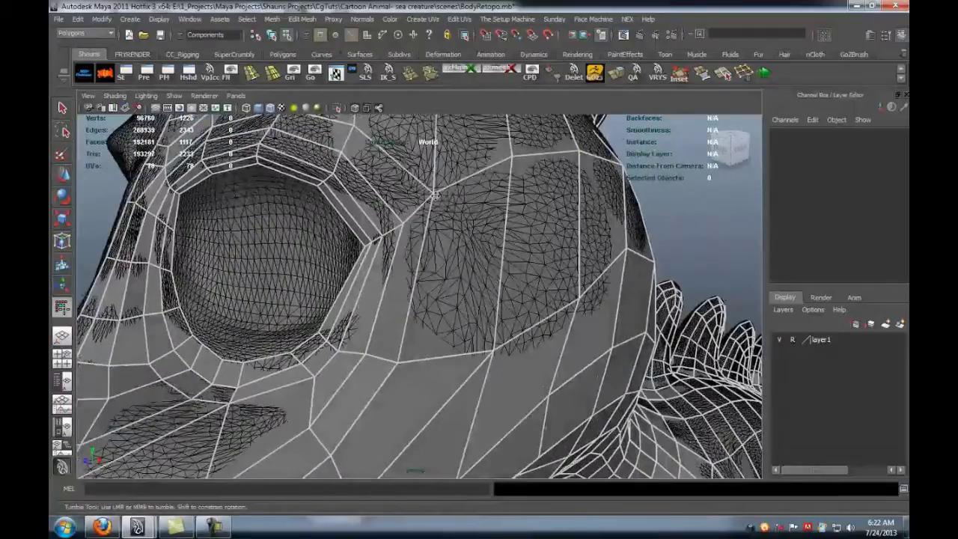
pyautogui.keyDown('alt'); pyautogui.moveTo(383, 192); pyautogui.dragTo(397, 288); pyautogui.keyUp('alt')
pyautogui.keyDown('alt'); pyautogui.moveTo(464, 300); pyautogui.dragTo(416, 296, button='right'); pyautogui.keyUp('alt')
pyautogui.keyDown('alt'); pyautogui.moveTo(414, 297); pyautogui.dragTo(415, 309, button='middle'); pyautogui.keyUp('alt')
pyautogui.keyDown('alt'); pyautogui.moveTo(407, 321); pyautogui.dragTo(379, 338); pyautogui.keyUp('alt')
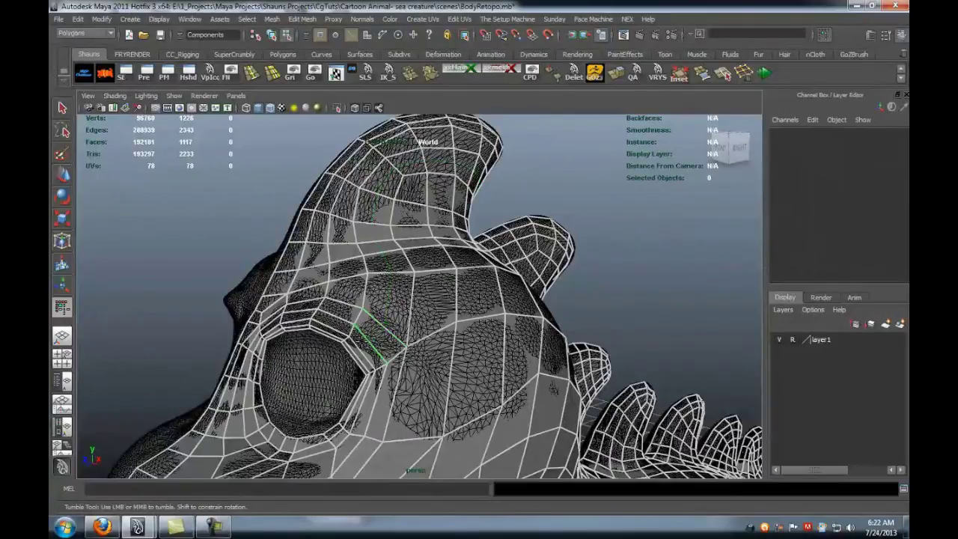
# - Move the loop vertices below the eye and around its lower outer corner up toward the eye opening
pyautogui.keyDown('alt'); pyautogui.moveTo(361, 342); pyautogui.dragTo(416, 290, button='middle'); pyautogui.keyUp('alt')
pyautogui.scroll(5, 416, 290)
pyautogui.keyDown('alt'); pyautogui.moveTo(416, 290); pyautogui.dragTo(426, 296); pyautogui.keyUp('alt')
pyautogui.scroll(3, 419, 303)
pyautogui.moveTo(459, 364); pyautogui.dragTo(500, 312)
pyautogui.moveTo(501, 369); pyautogui.dragTo(537, 316)
pyautogui.moveTo(546, 383); pyautogui.dragTo(577, 316)
pyautogui.moveTo(679, 368); pyautogui.dragTo(680, 323)
pyautogui.moveTo(443, 348); pyautogui.dragTo(503, 305)
pyautogui.moveTo(435, 335); pyautogui.dragTo(475, 294)
pyautogui.moveTo(424, 398); pyautogui.dragTo(421, 351)
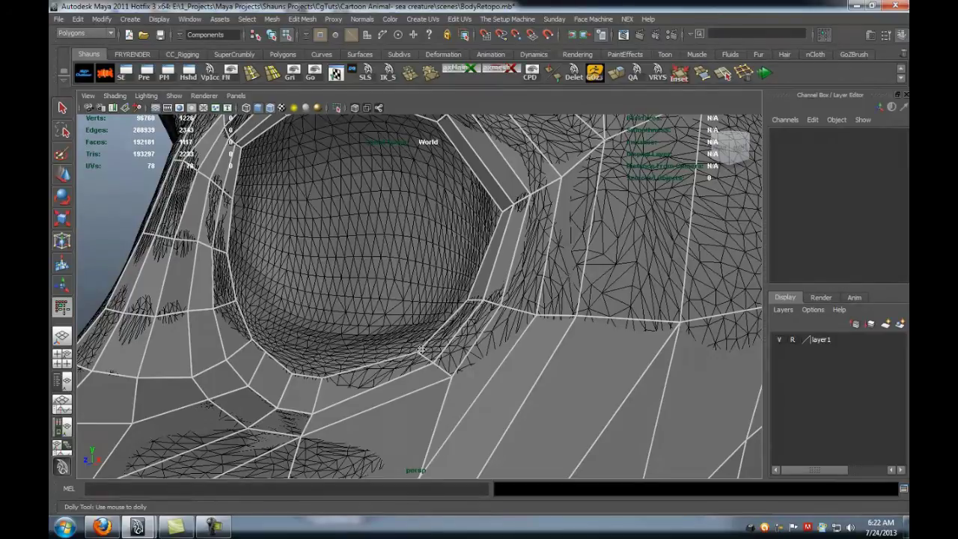
pyautogui.moveTo(302, 434); pyautogui.dragTo(368, 379)
# - Extrude the eye opening's border edge loop and scale it inward to a small hole at the eye's centre
pyautogui.keyDown('alt'); pyautogui.moveTo(365, 375); pyautogui.dragTo(328, 377, button='right'); pyautogui.keyUp('alt')
pyautogui.keyDown('alt'); pyautogui.moveTo(328, 376); pyautogui.dragTo(356, 383); pyautogui.keyUp('alt')
pyautogui.keyDown('alt'); pyautogui.moveTo(356, 383); pyautogui.dragTo(396, 386, button='right'); pyautogui.keyUp('alt')
pyautogui.doubleClick(344, 402)
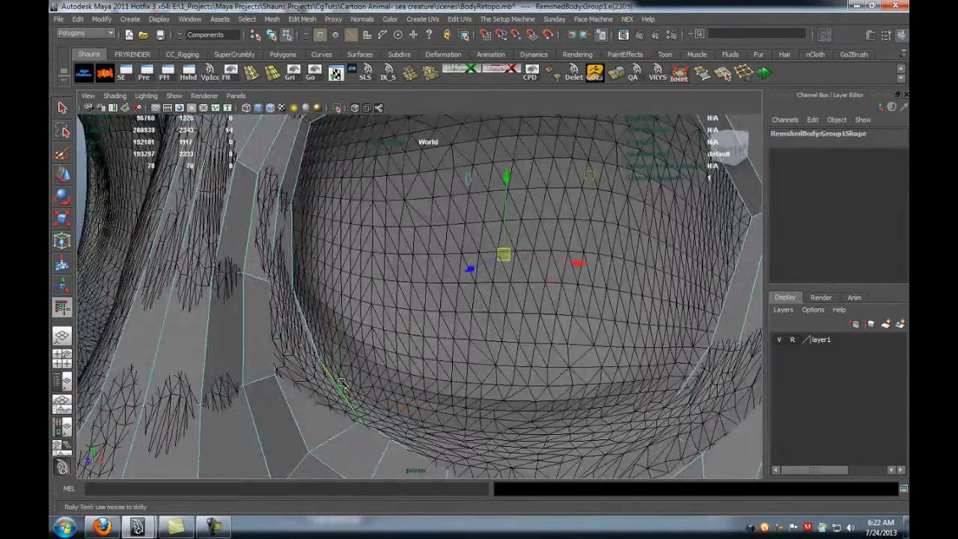
pyautogui.keyDown('alt'); pyautogui.moveTo(475, 369); pyautogui.dragTo(445, 370, button='right'); pyautogui.keyUp('alt')
pyautogui.keyDown('alt'); pyautogui.moveTo(444, 369); pyautogui.dragTo(408, 358, button='middle'); pyautogui.keyUp('alt')
pyautogui.click(615, 73)
pyautogui.press('r')
pyautogui.moveTo(435, 261); pyautogui.dragTo(315, 272)
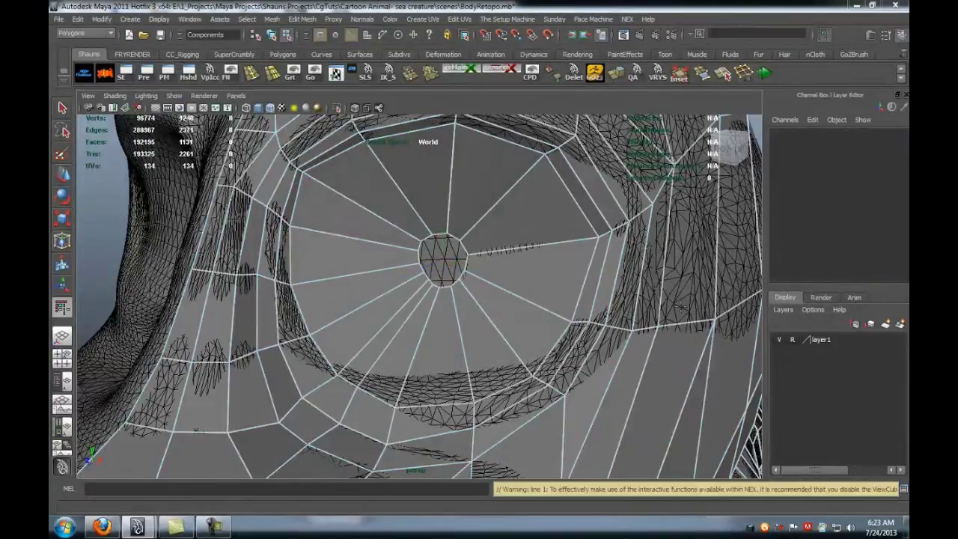
# - Insert an edge loop just inside the eye rim and shift its vertices along the inner corner side toward the eye's centre
pyautogui.keyDown('ctrl'); pyautogui.click(317, 182); pyautogui.keyUp('ctrl')
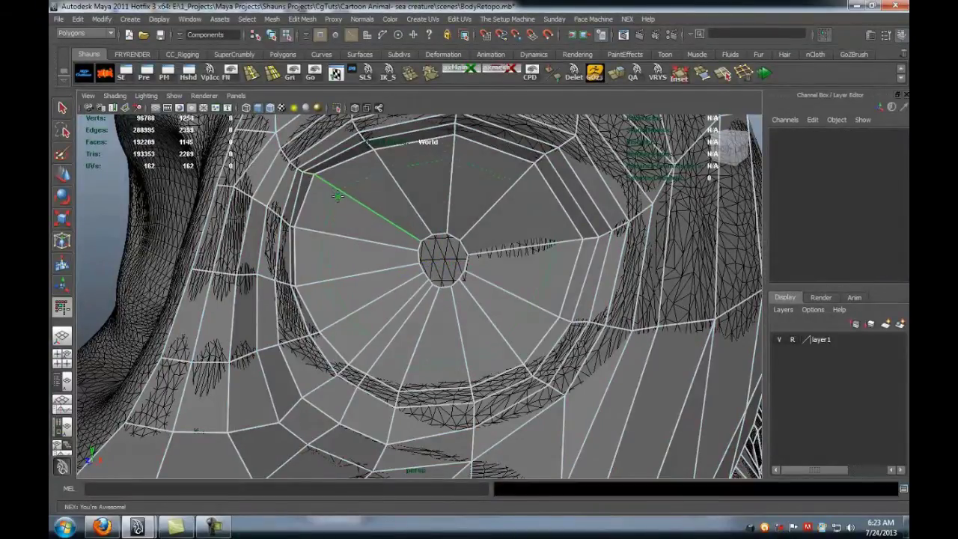
pyautogui.keyDown('alt'); pyautogui.moveTo(317, 272); pyautogui.dragTo(332, 278, button='right'); pyautogui.keyUp('alt')
pyautogui.keyDown('alt'); pyautogui.moveTo(332, 279); pyautogui.dragTo(370, 297, button='middle'); pyautogui.keyUp('alt')
pyautogui.moveTo(339, 241); pyautogui.dragTo(353, 241)
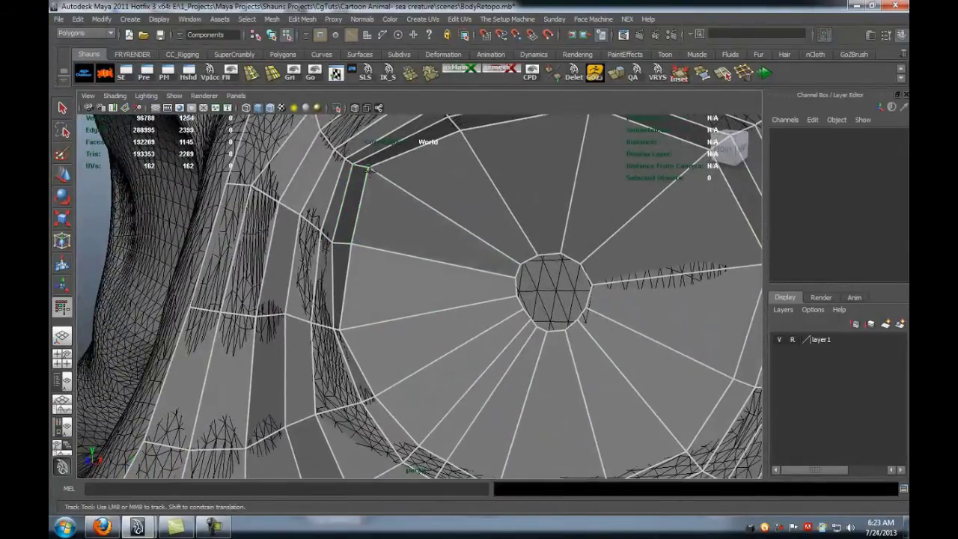
pyautogui.moveTo(367, 169); pyautogui.dragTo(380, 171)
pyautogui.moveTo(341, 327); pyautogui.dragTo(363, 324)
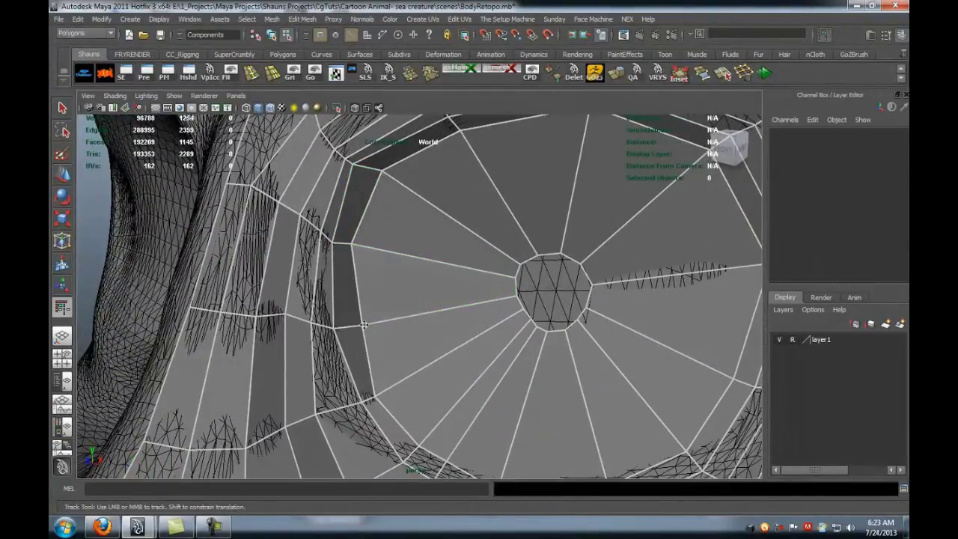
pyautogui.moveTo(374, 398); pyautogui.dragTo(389, 391)
pyautogui.keyDown('alt'); pyautogui.moveTo(397, 365); pyautogui.dragTo(366, 272, button='middle'); pyautogui.keyUp('alt')
pyautogui.moveTo(387, 350); pyautogui.dragTo(391, 345)
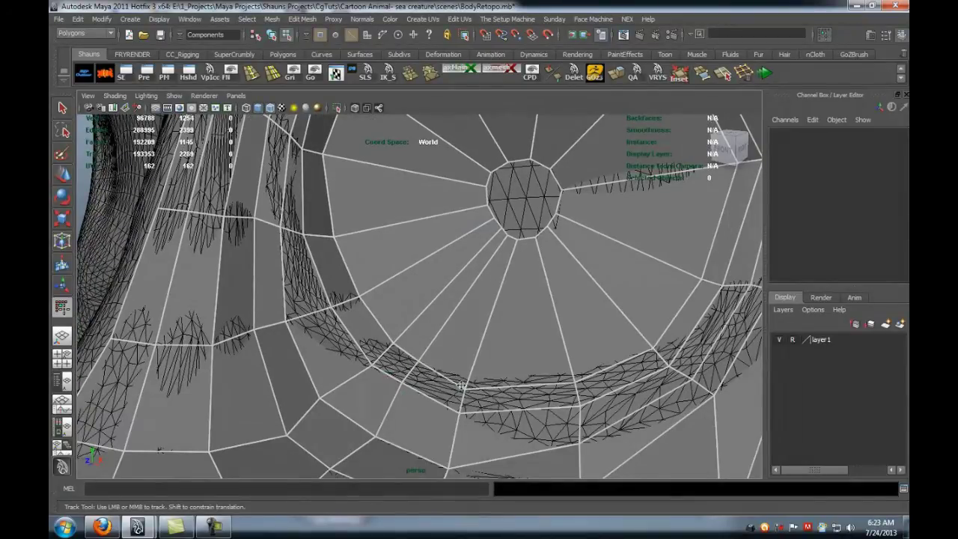
# - Insert two more edge loops across the radial faces covering the eye, between the rim and the central hole
pyautogui.keyDown('alt'); pyautogui.moveTo(530, 372); pyautogui.dragTo(499, 372, button='right'); pyautogui.keyUp('alt')
pyautogui.keyDown('alt'); pyautogui.moveTo(500, 371); pyautogui.dragTo(489, 385, button='middle'); pyautogui.keyUp('alt')
pyautogui.keyDown('alt'); pyautogui.moveTo(491, 381); pyautogui.dragTo(461, 384); pyautogui.keyUp('alt')
pyautogui.keyDown('alt'); pyautogui.moveTo(461, 359); pyautogui.dragTo(479, 404, button='middle'); pyautogui.keyUp('alt')
pyautogui.keyDown('alt'); pyautogui.moveTo(466, 381); pyautogui.dragTo(500, 374, button='right'); pyautogui.keyUp('alt')
pyautogui.keyDown('alt'); pyautogui.moveTo(500, 373); pyautogui.dragTo(486, 365); pyautogui.keyUp('alt')
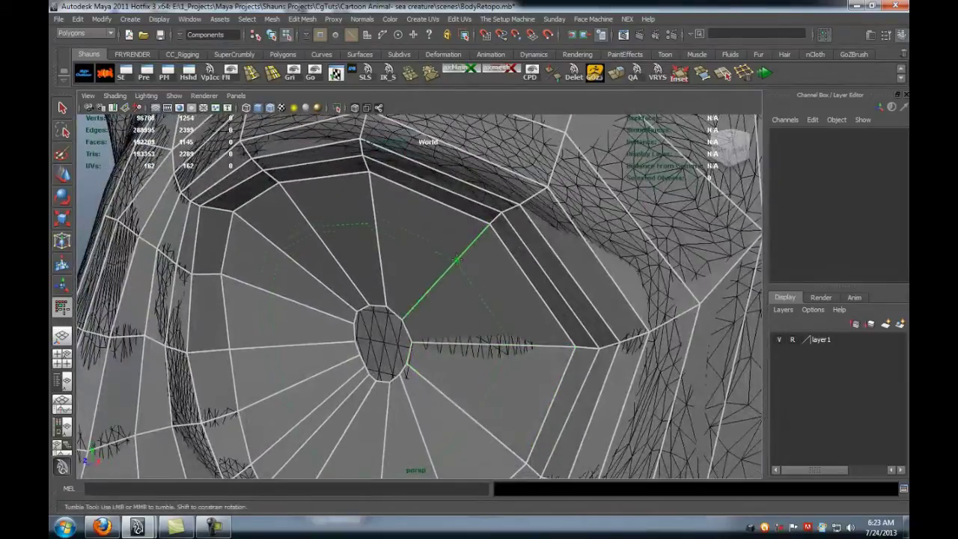
pyautogui.click(461, 256)
pyautogui.click(425, 289)
# - Select the central hole's border edge loop, convert it to vertices, and merge them into one centre point
pyautogui.keyDown('alt'); pyautogui.moveTo(425, 289); pyautogui.dragTo(294, 312); pyautogui.keyUp('alt')
pyautogui.keyDown('alt'); pyautogui.moveTo(294, 312); pyautogui.dragTo(425, 349, button='middle'); pyautogui.keyUp('alt')
pyautogui.keyDown('alt'); pyautogui.moveTo(425, 348); pyautogui.dragTo(471, 368); pyautogui.keyUp('alt')
pyautogui.keyDown('alt'); pyautogui.moveTo(471, 368); pyautogui.dragTo(456, 359, button='right'); pyautogui.keyUp('alt')
pyautogui.keyDown('alt'); pyautogui.moveTo(456, 359); pyautogui.dragTo(432, 347, button='middle'); pyautogui.keyUp('alt')
pyautogui.press('w')
pyautogui.doubleClick(487, 283)
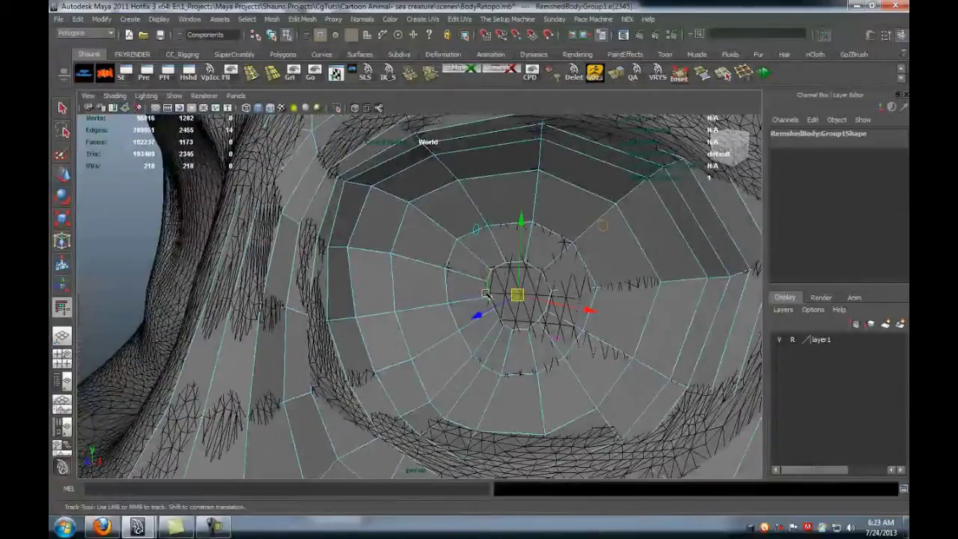
pyautogui.click(312, 22)
pyautogui.keyDown('ctrl'); pyautogui.rightClick(534, 271); pyautogui.keyUp('ctrl')
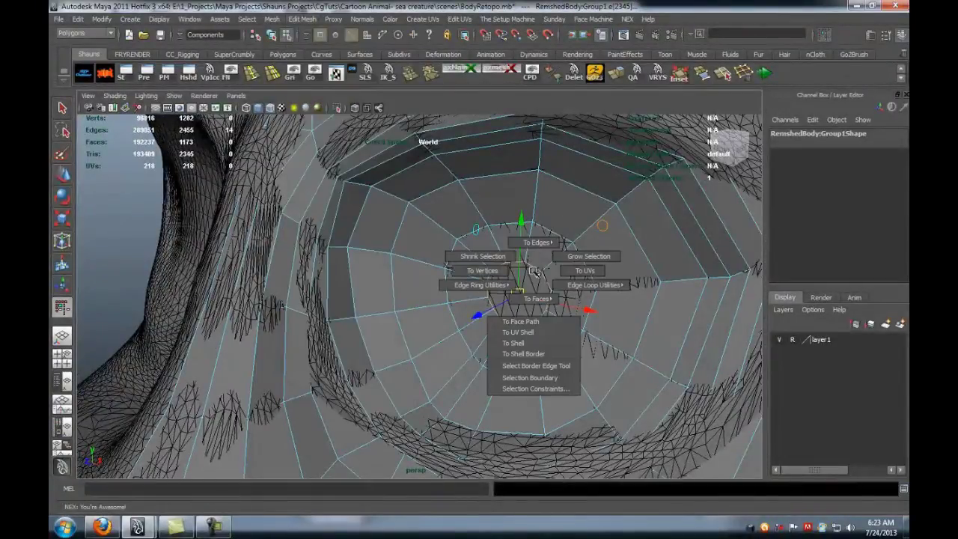
pyautogui.keyDown('ctrl'); pyautogui.moveTo(533, 271); pyautogui.dragTo(483, 270, button='right'); pyautogui.keyUp('ctrl')
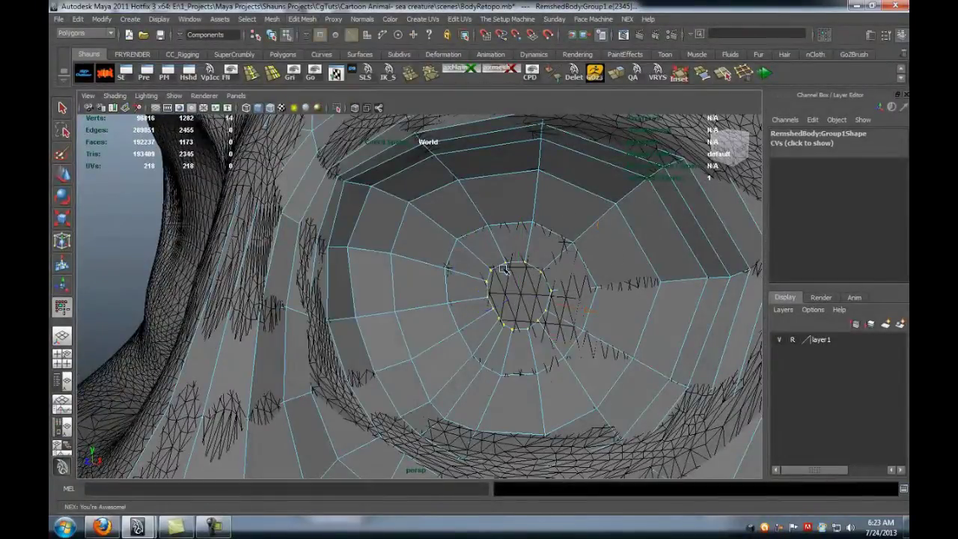
pyautogui.click(427, 72)
pyautogui.click(121, 226)
# - Move the loop vertices beneath the eye and around its lower inner corner closer to the eye rim
pyautogui.keyDown('alt'); pyautogui.moveTo(315, 266); pyautogui.dragTo(296, 278); pyautogui.keyUp('alt')
pyautogui.keyDown('alt'); pyautogui.moveTo(296, 278); pyautogui.dragTo(306, 218, button='middle'); pyautogui.keyUp('alt')
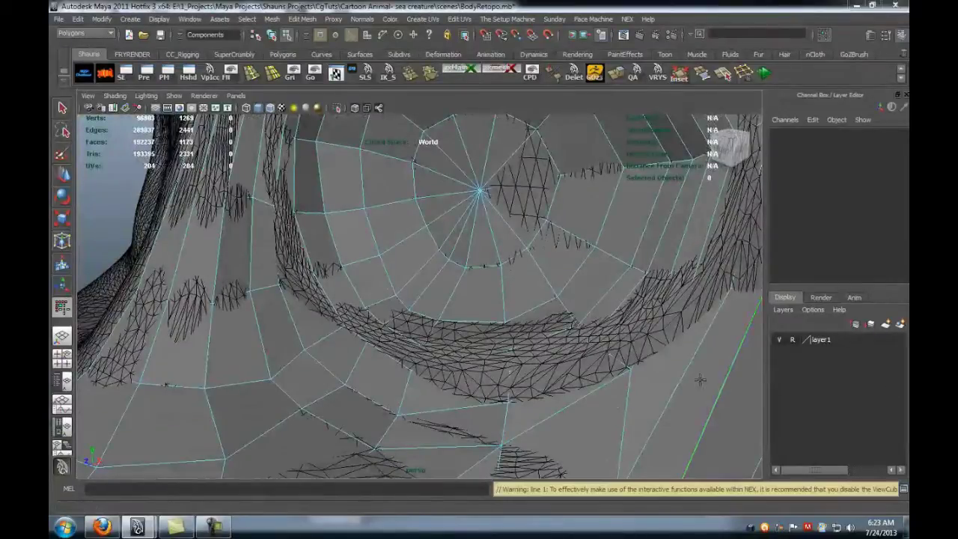
pyautogui.keyDown('alt'); pyautogui.moveTo(501, 365); pyautogui.dragTo(509, 321, button='middle'); pyautogui.keyUp('alt')
pyautogui.keyDown('alt'); pyautogui.moveTo(518, 340); pyautogui.dragTo(549, 352, button='right'); pyautogui.keyUp('alt')
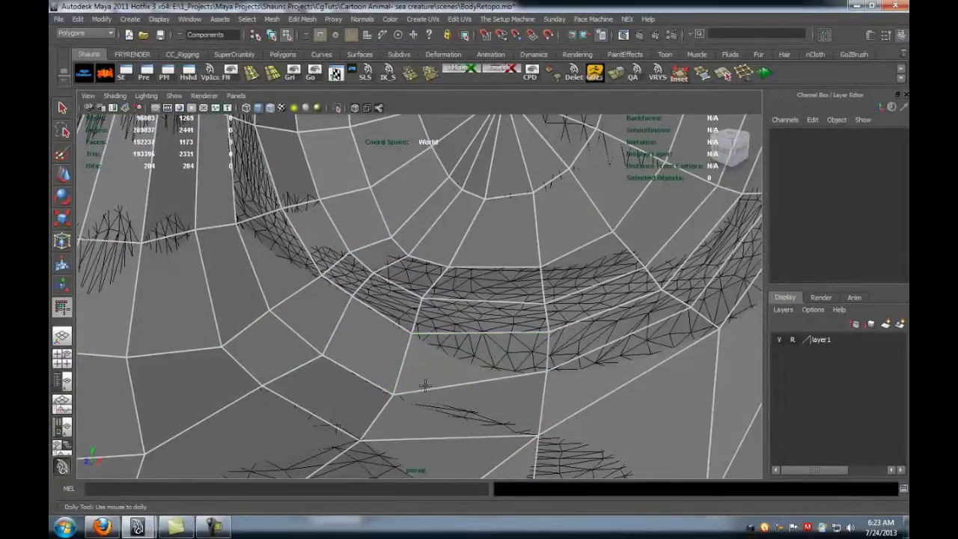
pyautogui.moveTo(398, 386); pyautogui.dragTo(405, 368)
pyautogui.moveTo(325, 356); pyautogui.dragTo(325, 351)
pyautogui.moveTo(268, 308); pyautogui.dragTo(284, 299)
pyautogui.moveTo(240, 223); pyautogui.dragTo(246, 224)
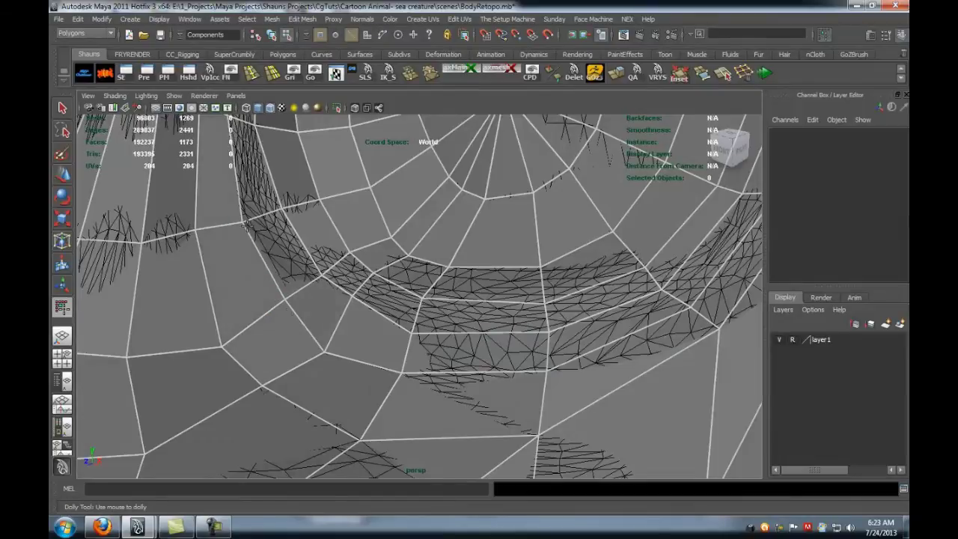
# - Pull three more vertices of the outer loop below the eye up toward the rim
pyautogui.moveTo(281, 303); pyautogui.dragTo(294, 288)
pyautogui.moveTo(321, 351); pyautogui.dragTo(341, 335)
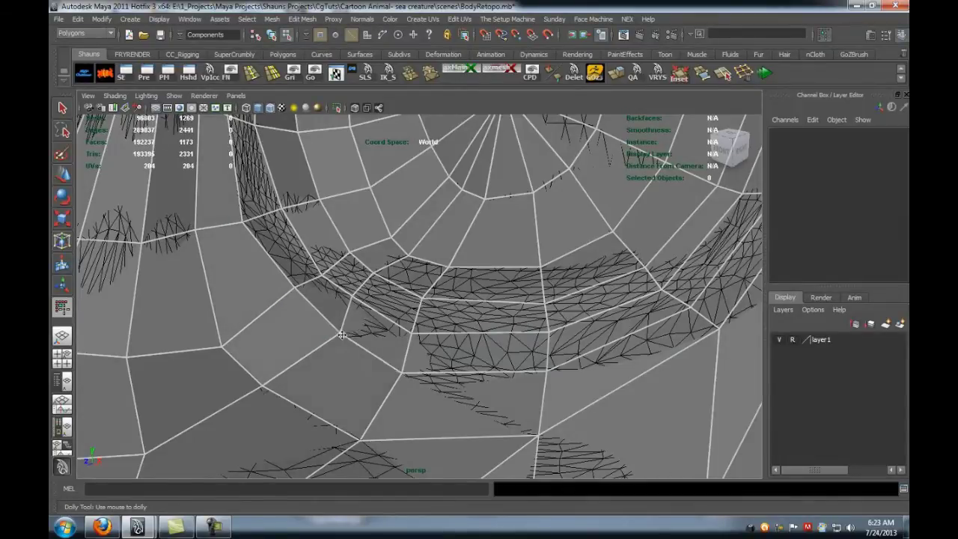
pyautogui.moveTo(405, 372); pyautogui.dragTo(410, 362)
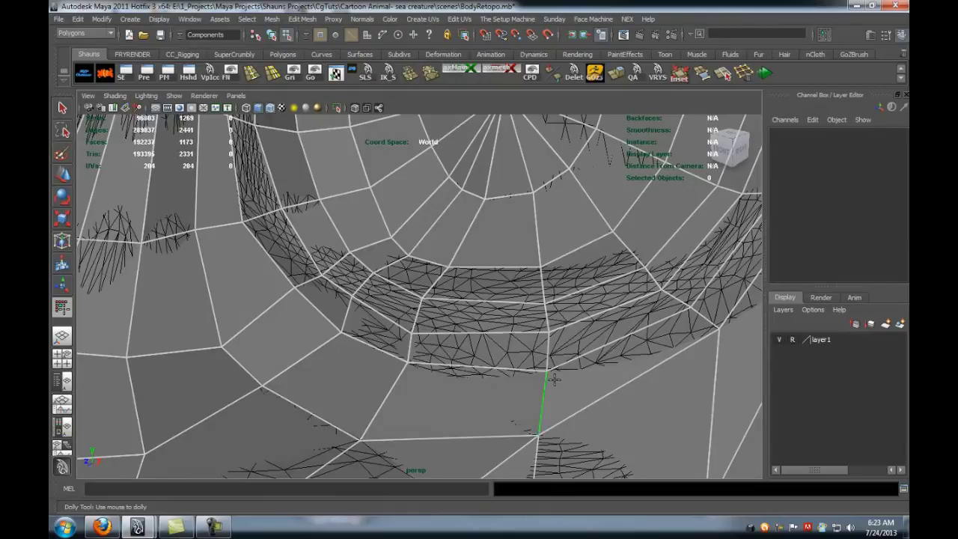
pyautogui.keyDown('alt'); pyautogui.moveTo(616, 363); pyautogui.dragTo(430, 431, button='middle'); pyautogui.keyUp('alt')
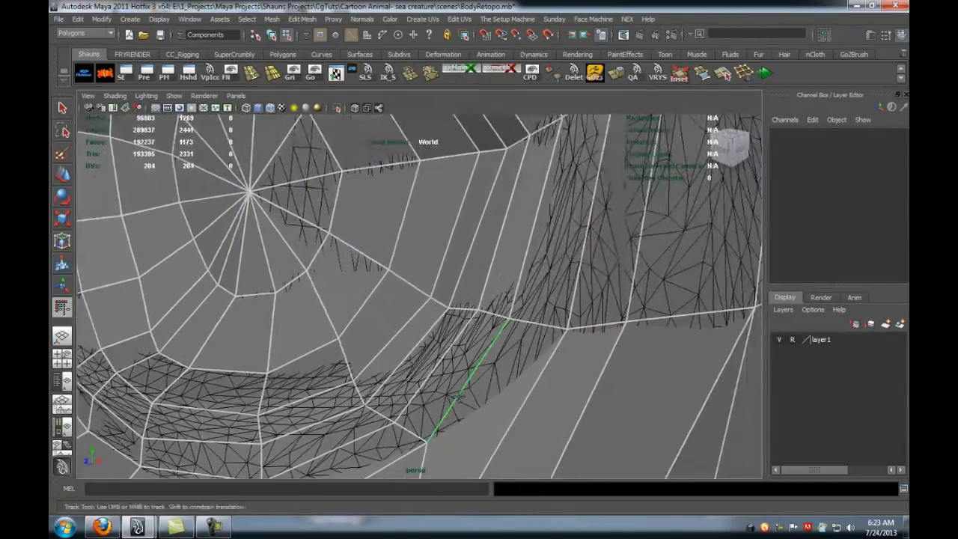
pyautogui.keyDown('alt'); pyautogui.moveTo(479, 396); pyautogui.dragTo(421, 399); pyautogui.keyUp('alt')
pyautogui.keyDown('alt'); pyautogui.moveTo(419, 398); pyautogui.dragTo(393, 303, button='middle'); pyautogui.keyUp('alt')
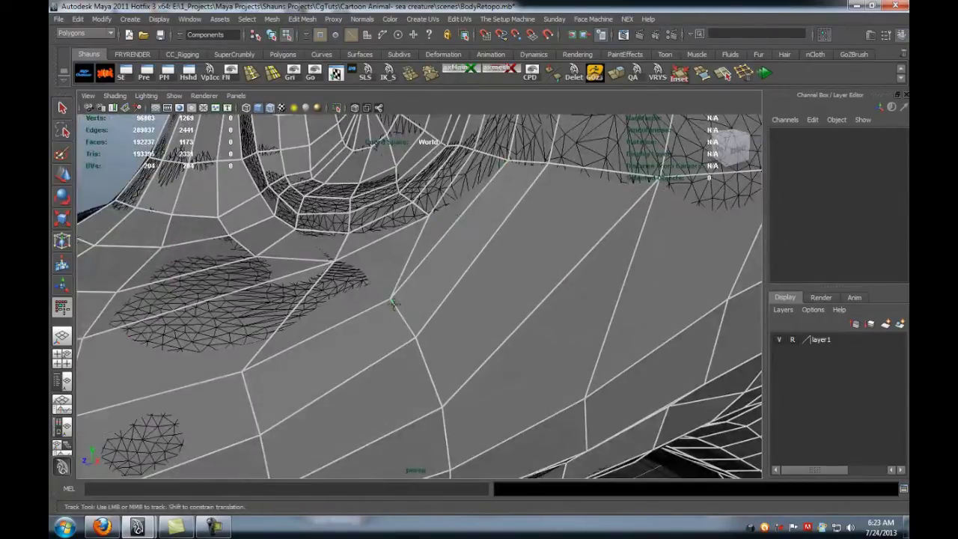
# - Delete the three faces below the eye's rear lower corner and build two small quads against the outer eye loop
pyautogui.keyDown('ctrl'); pyautogui.keyDown('shift'); pyautogui.click(442, 222); pyautogui.keyUp('shift'); pyautogui.keyUp('ctrl')
pyautogui.keyDown('ctrl'); pyautogui.keyDown('shift'); pyautogui.click(456, 250); pyautogui.keyUp('shift'); pyautogui.keyUp('ctrl')
pyautogui.keyDown('ctrl'); pyautogui.keyDown('shift'); pyautogui.click(510, 260); pyautogui.keyUp('shift'); pyautogui.keyUp('ctrl')
pyautogui.keyDown('alt'); pyautogui.moveTo(492, 290); pyautogui.dragTo(440, 315); pyautogui.keyUp('alt')
pyautogui.scroll(2, 440, 314)
pyautogui.keyDown('shift'); pyautogui.click(446, 272); pyautogui.keyUp('shift')
pyautogui.click(492, 321)
pyautogui.keyDown('shift'); pyautogui.click(505, 301); pyautogui.keyUp('shift')
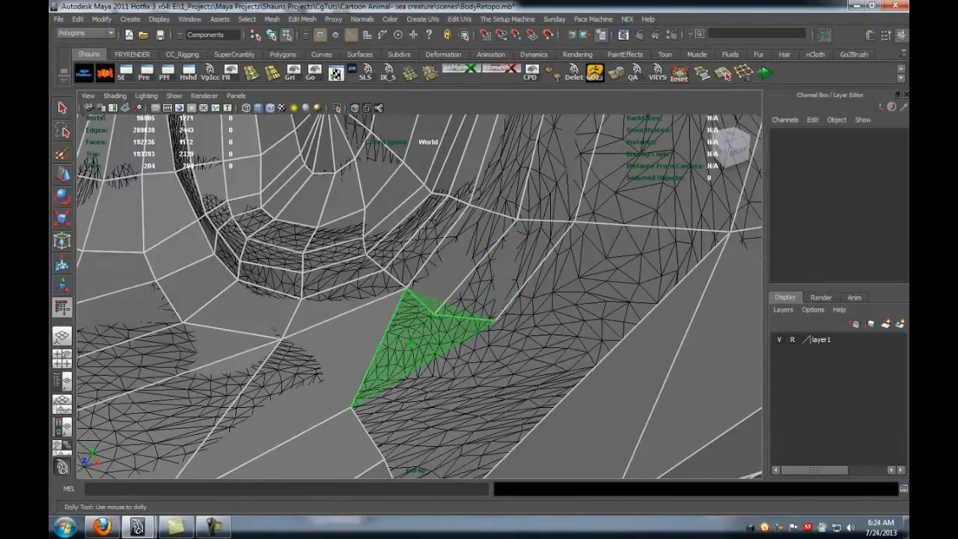
# - Fill the remaining gap below the new quads with three faces connecting them to the cheek mesh
pyautogui.keyDown('shift'); pyautogui.click(406, 378); pyautogui.keyUp('shift')
pyautogui.keyDown('shift'); pyautogui.click(450, 395); pyautogui.keyUp('shift')
pyautogui.keyDown('alt'); pyautogui.moveTo(451, 395); pyautogui.dragTo(485, 336, button='middle'); pyautogui.keyUp('alt')
pyautogui.keyDown('shift'); pyautogui.click(499, 326); pyautogui.keyUp('shift')
pyautogui.scroll(-4, 490, 335)
pyautogui.moveTo(428, 384); pyautogui.dragTo(443, 372)
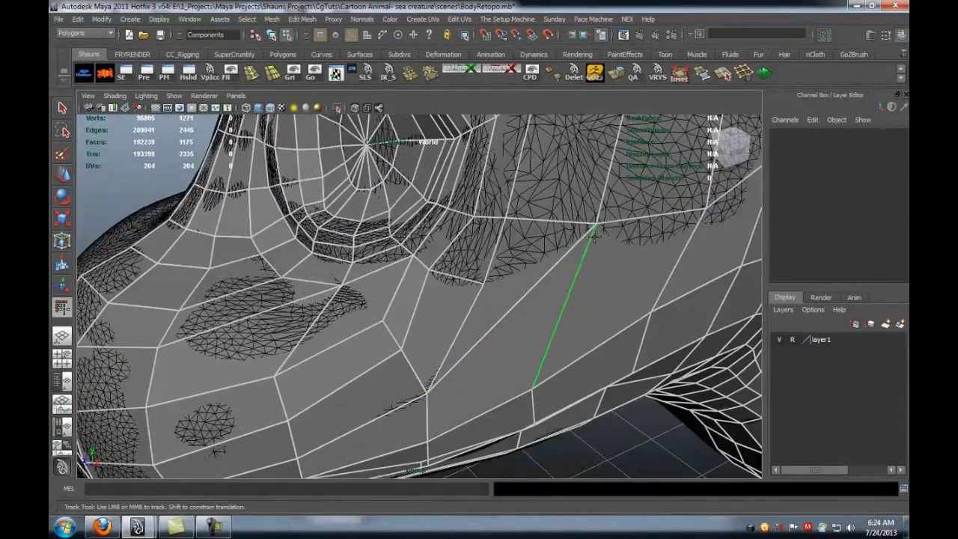
pyautogui.hotkey('ctrl', 'z')
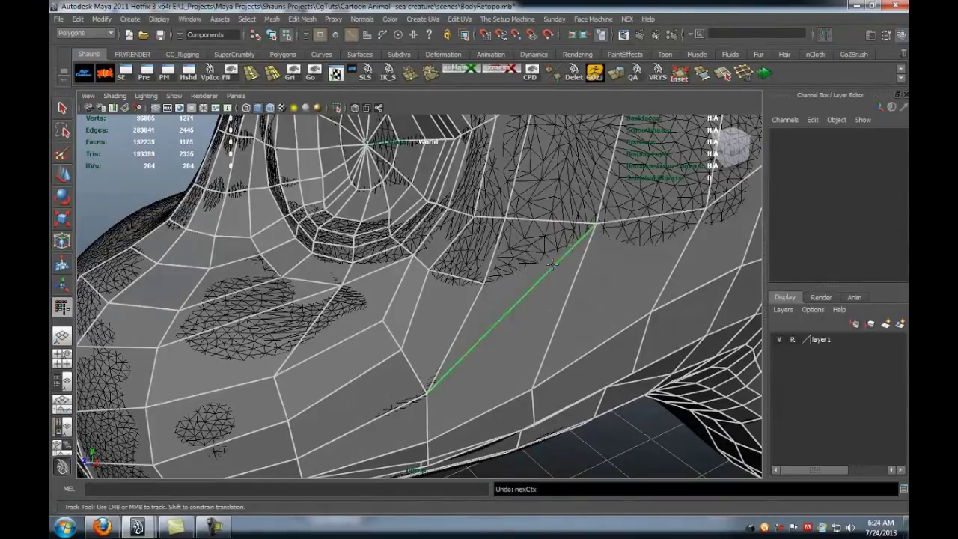
# - Try to reroute the cheek by deleting two faces, inserting an edge loop through the jaw and filling the gap again
pyautogui.keyDown('ctrl'); pyautogui.keyDown('shift'); pyautogui.click(526, 284); pyautogui.keyUp('shift'); pyautogui.keyUp('ctrl')
pyautogui.keyDown('ctrl'); pyautogui.keyDown('shift'); pyautogui.click(526, 319); pyautogui.keyUp('shift'); pyautogui.keyUp('ctrl')
pyautogui.moveTo(523, 322)
pyautogui.keyDown('alt'); pyautogui.mouseDown()
pyautogui.moveTo(509, 334)
pyautogui.moveTo(513, 306)
pyautogui.mouseUp(); pyautogui.keyUp('alt')
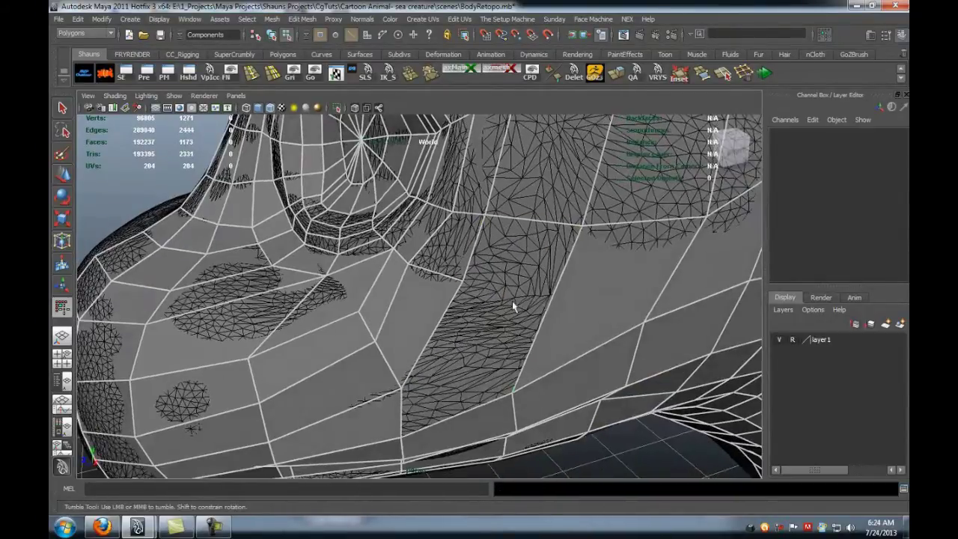
pyautogui.keyDown('alt'); pyautogui.moveTo(559, 289); pyautogui.dragTo(494, 301, button='right'); pyautogui.keyUp('alt')
pyautogui.keyDown('alt'); pyautogui.moveTo(562, 312); pyautogui.dragTo(455, 302); pyautogui.keyUp('alt')
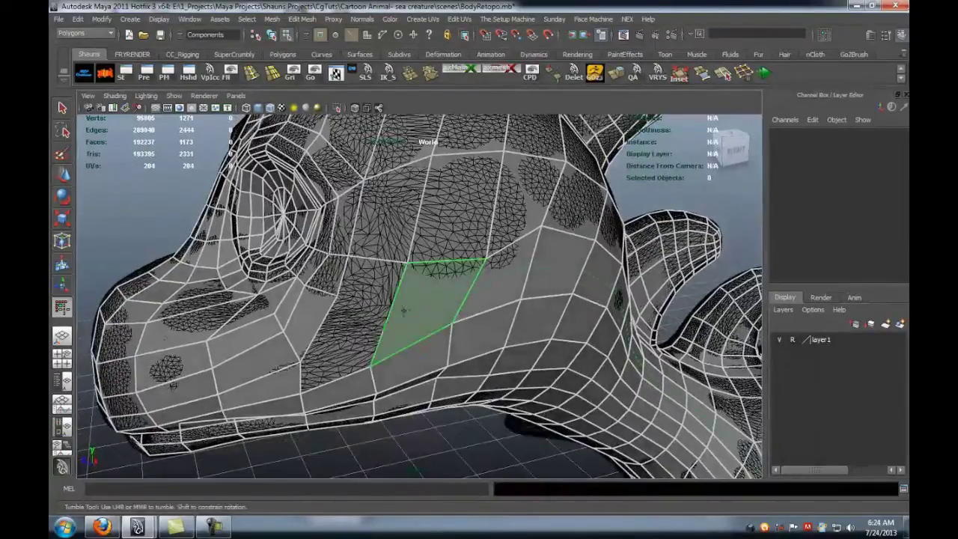
pyautogui.keyDown('alt'); pyautogui.moveTo(405, 311); pyautogui.dragTo(453, 314, button='right'); pyautogui.keyUp('alt')
pyautogui.keyDown('alt'); pyautogui.moveTo(338, 403); pyautogui.dragTo(425, 310, button='middle'); pyautogui.keyUp('alt')
pyautogui.keyDown('alt'); pyautogui.moveTo(426, 310); pyautogui.dragTo(389, 302); pyautogui.keyUp('alt')
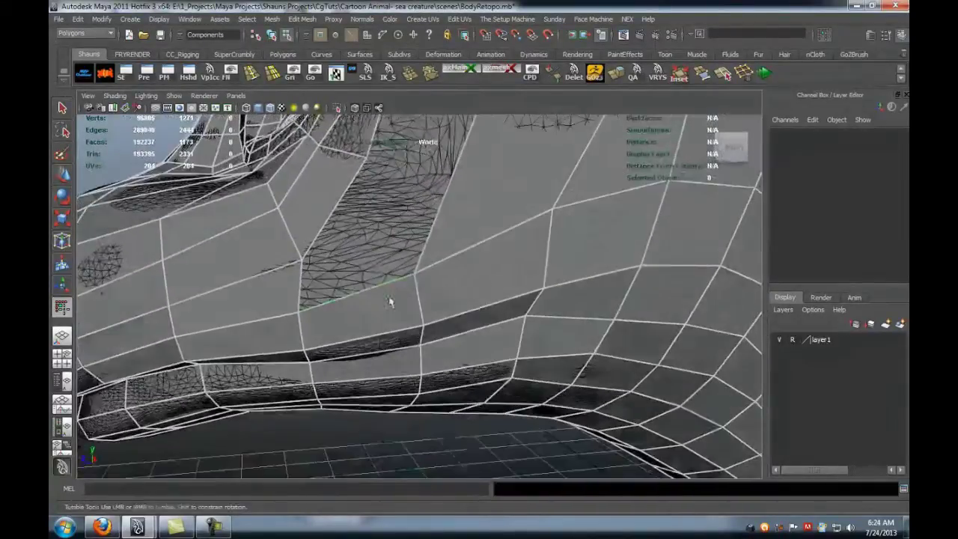
pyautogui.keyDown('ctrl'); pyautogui.click(370, 291); pyautogui.keyUp('ctrl')
pyautogui.keyDown('alt'); pyautogui.moveTo(387, 256); pyautogui.dragTo(412, 360, button='middle'); pyautogui.keyUp('alt')
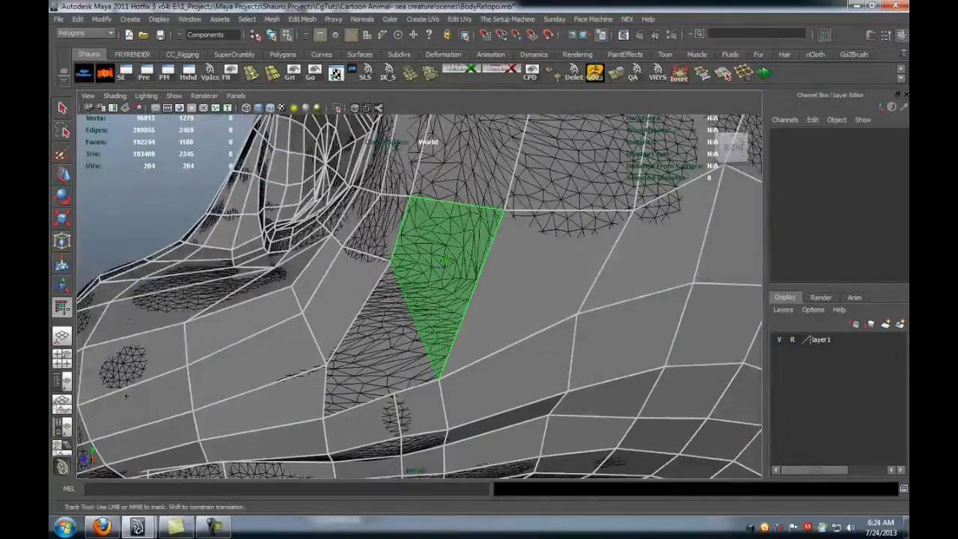
pyautogui.keyDown('shift'); pyautogui.click(449, 268); pyautogui.keyUp('shift')
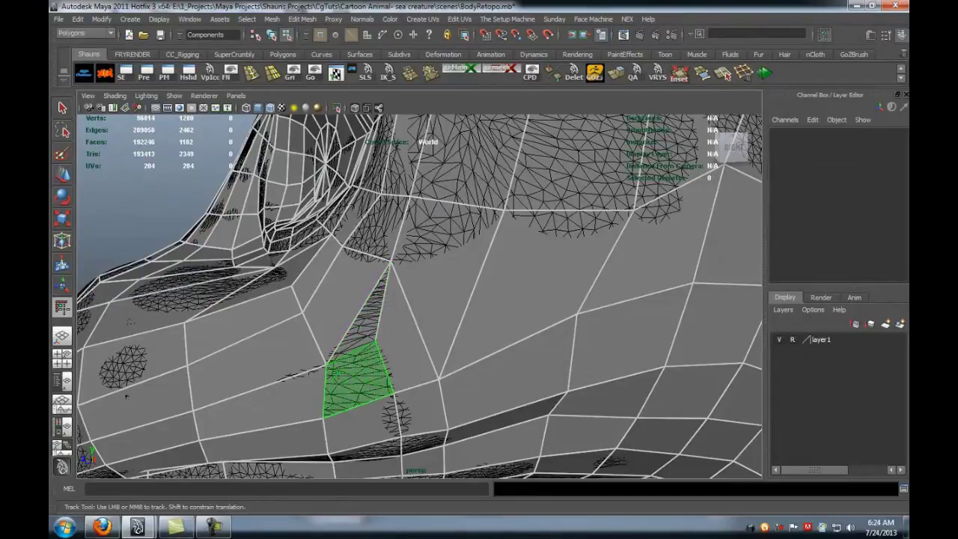
# - Undo the cheek refill, the jaw edge loop and the two face deletions
pyautogui.keyDown('alt'); pyautogui.moveTo(330, 308); pyautogui.dragTo(371, 323); pyautogui.keyUp('alt')
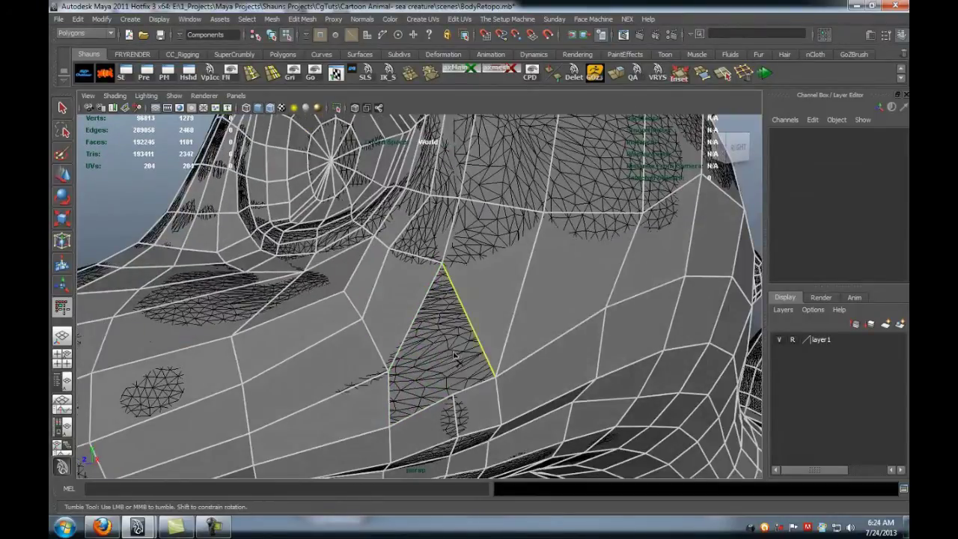
pyautogui.keyDown('alt'); pyautogui.moveTo(453, 356); pyautogui.dragTo(412, 364); pyautogui.keyUp('alt')
pyautogui.keyDown('alt'); pyautogui.moveTo(412, 364); pyautogui.dragTo(402, 321, button='middle'); pyautogui.keyUp('alt')
pyautogui.hotkey('ctrl', 'z')
pyautogui.keyDown('alt'); pyautogui.moveTo(402, 321); pyautogui.dragTo(378, 329); pyautogui.keyUp('alt')
pyautogui.hotkey('ctrl', 'z')
pyautogui.hotkey('ctrl', 'z')
pyautogui.hotkey('ctrl', 'z')
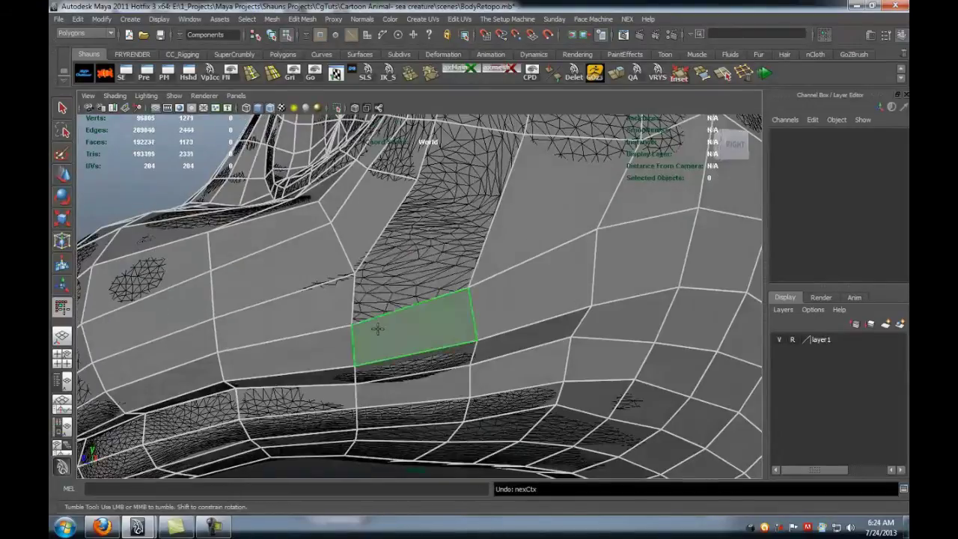
pyautogui.hotkey('ctrl', 'z')
pyautogui.hotkey('ctrl', 'z')
# - Delete the strip of six faces bridging the upper and lower lips along the mouth line
pyautogui.keyDown('alt'); pyautogui.moveTo(385, 334); pyautogui.dragTo(354, 344, button='right'); pyautogui.keyUp('alt')
pyautogui.moveTo(354, 344)
pyautogui.keyDown('alt'); pyautogui.mouseDown()
pyautogui.moveTo(399, 309)
pyautogui.moveTo(419, 336)
pyautogui.moveTo(455, 342)
pyautogui.moveTo(462, 328)
pyautogui.moveTo(367, 339)
pyautogui.mouseUp(); pyautogui.keyUp('alt')
pyautogui.keyDown('alt'); pyautogui.moveTo(366, 340); pyautogui.dragTo(388, 355, button='right'); pyautogui.keyUp('alt')
pyautogui.keyDown('alt'); pyautogui.moveTo(388, 354); pyautogui.dragTo(423, 341); pyautogui.keyUp('alt')
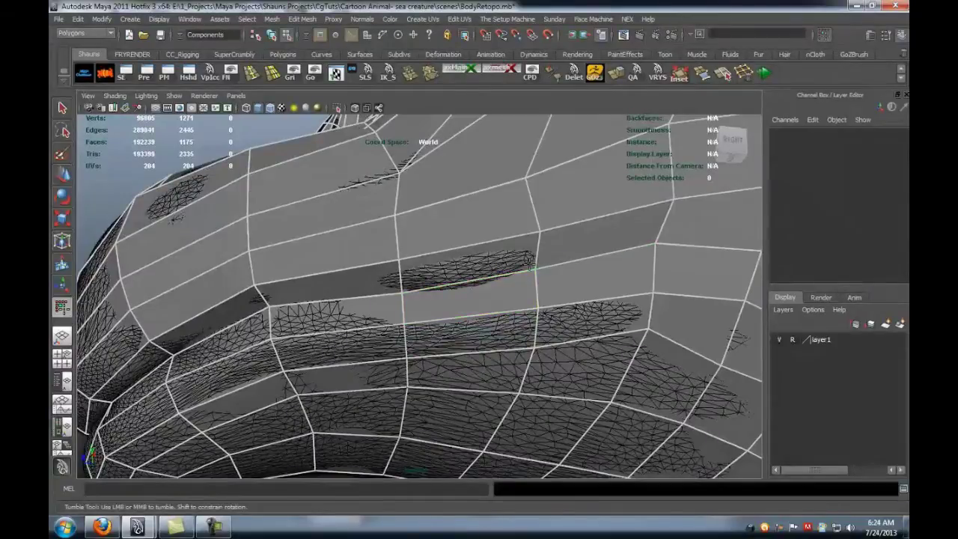
pyautogui.moveTo(312, 322)
pyautogui.keyDown('ctrl'); pyautogui.keyDown('shift'); pyautogui.mouseDown()
pyautogui.moveTo(233, 344)
pyautogui.moveTo(429, 330)
pyautogui.mouseUp(); pyautogui.keyUp('shift'); pyautogui.keyUp('ctrl')
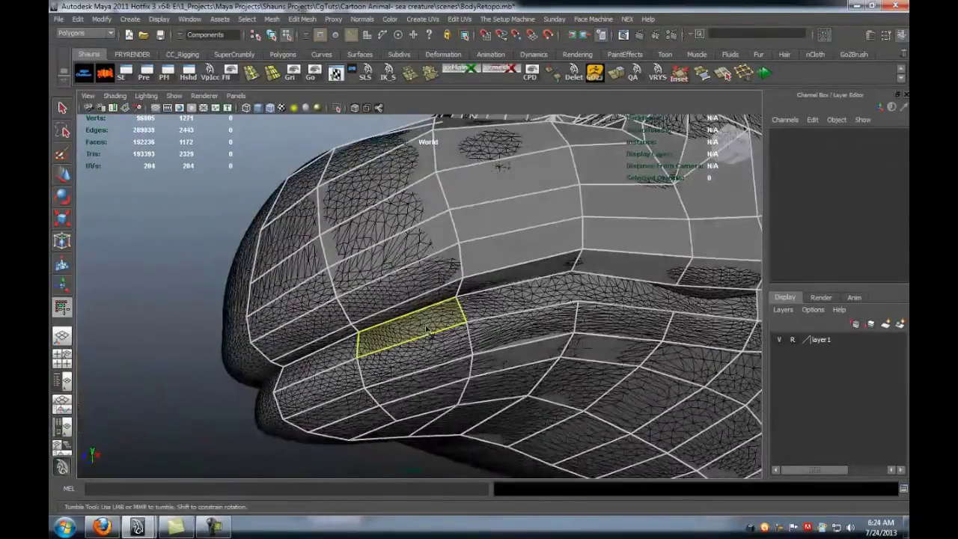
pyautogui.keyDown('ctrl'); pyautogui.keyDown('shift'); pyautogui.moveTo(327, 364); pyautogui.dragTo(319, 368); pyautogui.keyUp('shift'); pyautogui.keyUp('ctrl')
pyautogui.keyDown('alt'); pyautogui.moveTo(326, 362); pyautogui.dragTo(516, 329); pyautogui.keyUp('alt')
pyautogui.keyDown('alt'); pyautogui.moveTo(569, 314); pyautogui.dragTo(396, 366, button='middle'); pyautogui.keyUp('alt')
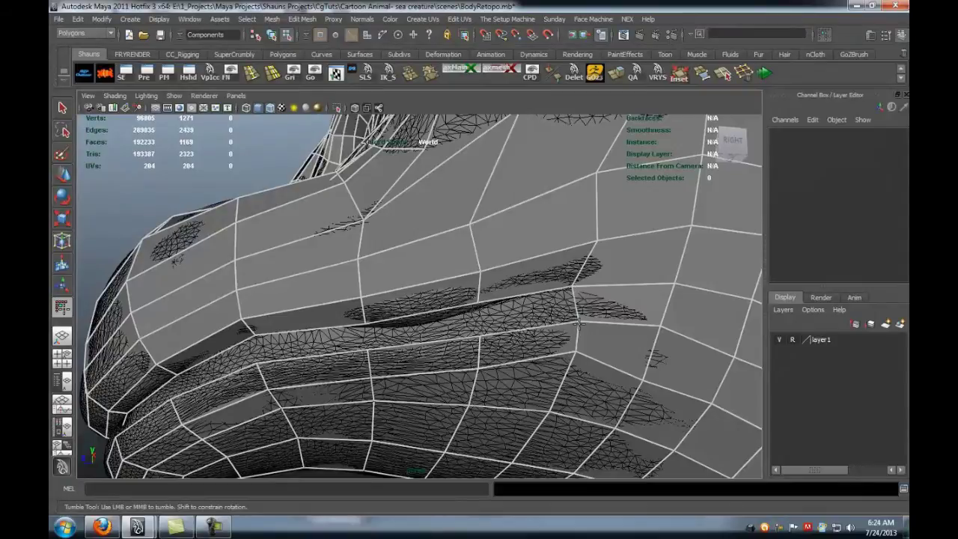
# - Move the lower lip's border vertices along the side of the mouth up toward the upper lip edge
pyautogui.moveTo(578, 321); pyautogui.dragTo(565, 298)
pyautogui.moveTo(480, 338); pyautogui.dragTo(479, 315)
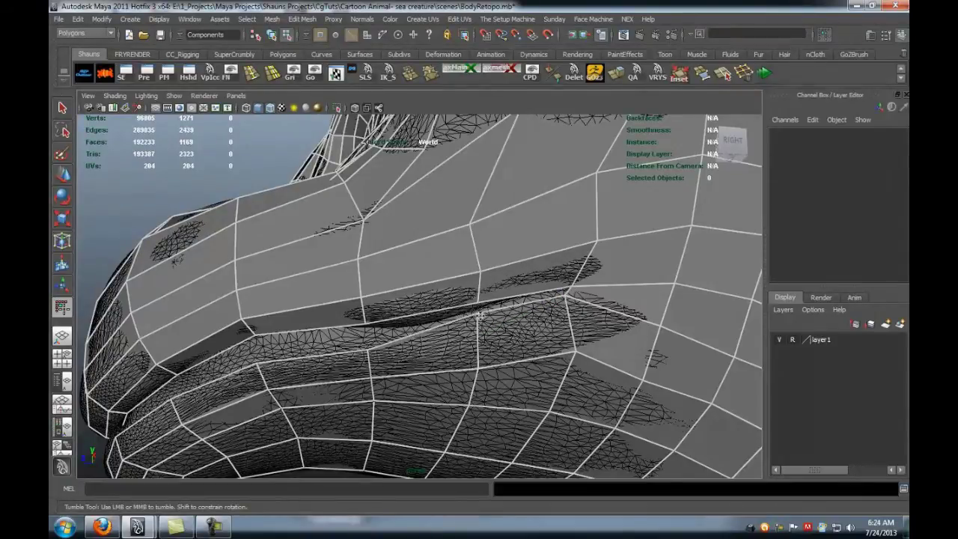
pyautogui.keyDown('alt'); pyautogui.moveTo(480, 317); pyautogui.dragTo(583, 274, button='middle'); pyautogui.keyUp('alt')
pyautogui.scroll(4, 583, 273)
pyautogui.moveTo(508, 310); pyautogui.dragTo(504, 286)
pyautogui.keyDown('alt'); pyautogui.moveTo(330, 337); pyautogui.dragTo(458, 295, button='middle'); pyautogui.keyUp('alt')
pyautogui.moveTo(445, 282); pyautogui.dragTo(442, 259)
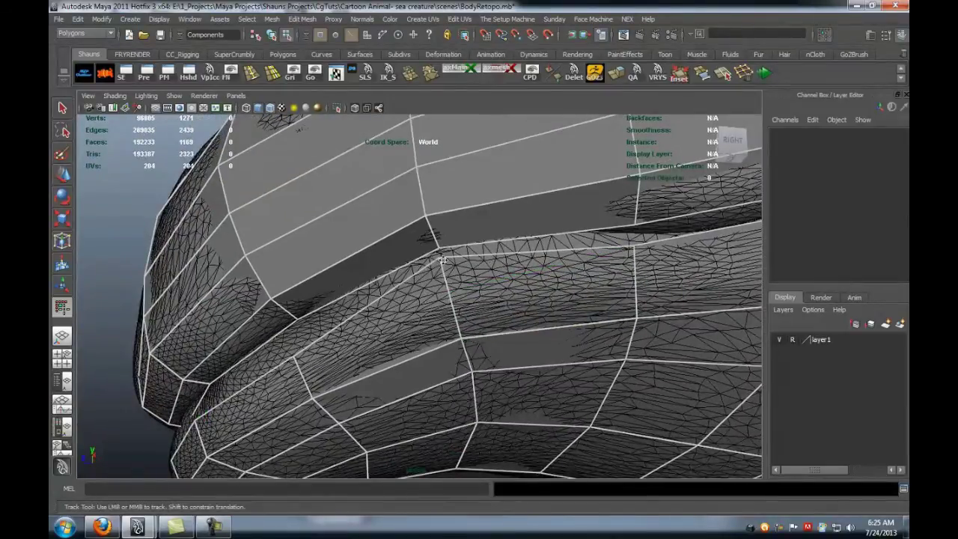
# - Raise the lower lip's border vertices at the front of the mouth to meet the upper lip edge
pyautogui.keyDown('alt'); pyautogui.moveTo(629, 249); pyautogui.dragTo(556, 309); pyautogui.keyUp('alt')
pyautogui.keyDown('alt'); pyautogui.moveTo(556, 308); pyautogui.dragTo(596, 310, button='middle'); pyautogui.keyUp('alt')
pyautogui.scroll(3, 597, 310)
pyautogui.keyDown('alt'); pyautogui.moveTo(532, 318); pyautogui.dragTo(535, 274); pyautogui.keyUp('alt')
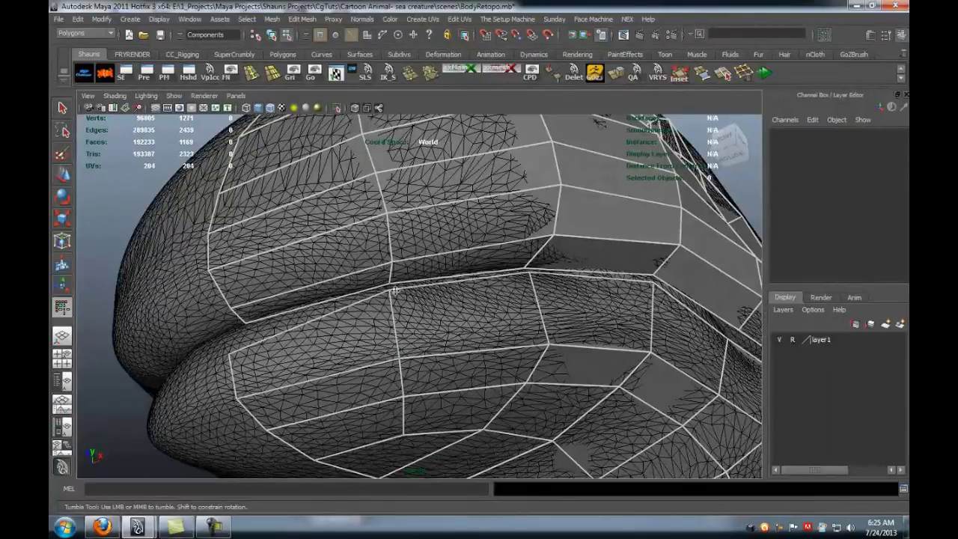
pyautogui.keyDown('alt'); pyautogui.moveTo(395, 288); pyautogui.dragTo(334, 387); pyautogui.keyUp('alt')
pyautogui.keyDown('alt'); pyautogui.moveTo(453, 374); pyautogui.dragTo(405, 368, button='middle'); pyautogui.keyUp('alt')
pyautogui.scroll(3, 404, 368)
pyautogui.keyDown('alt'); pyautogui.moveTo(405, 368); pyautogui.dragTo(451, 332); pyautogui.keyUp('alt')
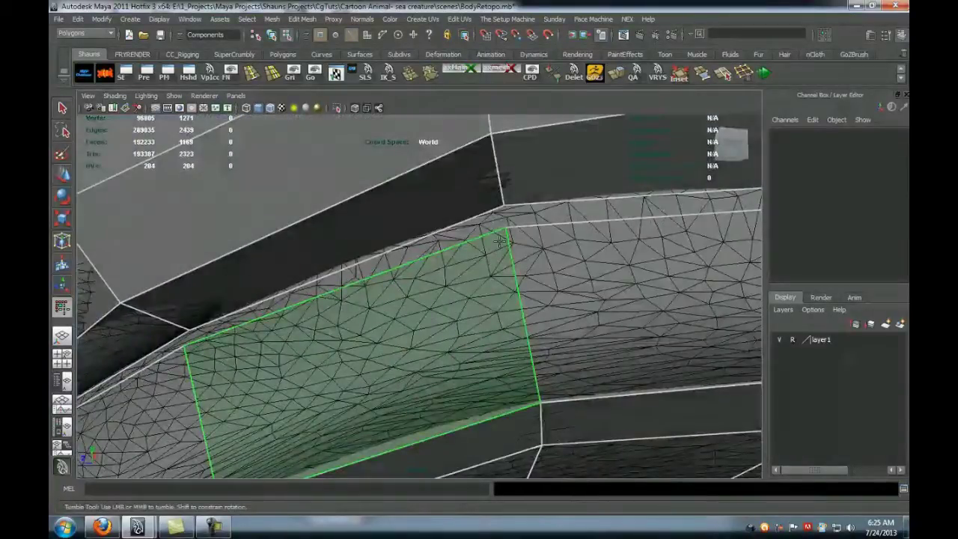
# - Move the upper lip's border vertices near the mouth corner down against the lower lip edge
pyautogui.scroll(-3, 532, 267)
pyautogui.keyDown('alt'); pyautogui.moveTo(532, 267); pyautogui.dragTo(422, 286); pyautogui.keyUp('alt')
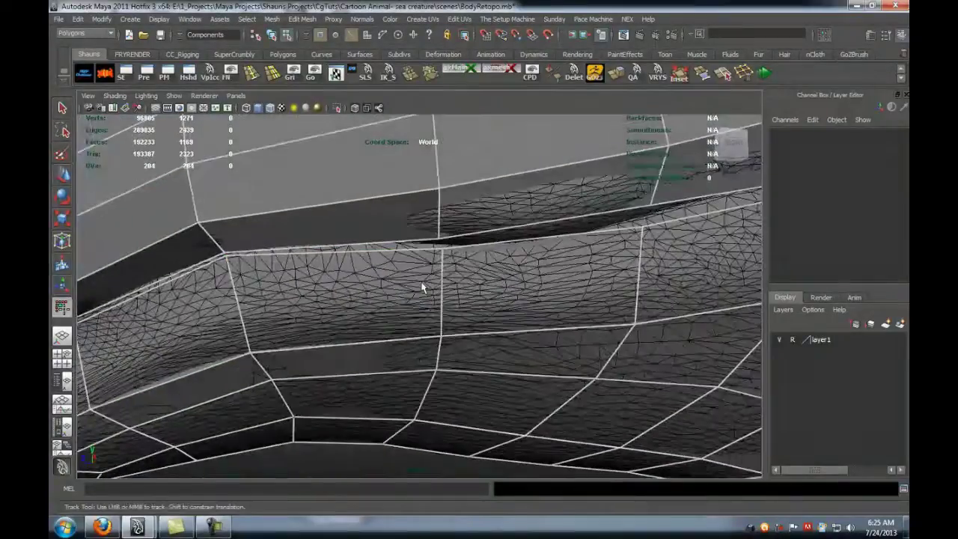
pyautogui.scroll(3, 449, 281)
pyautogui.keyDown('alt'); pyautogui.moveTo(468, 277); pyautogui.dragTo(426, 298, button='middle'); pyautogui.keyUp('alt')
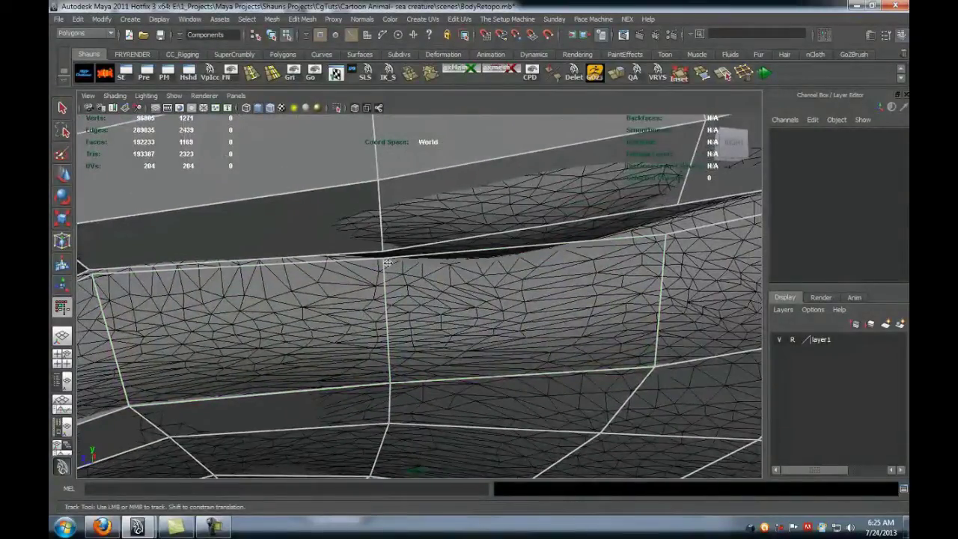
pyautogui.moveTo(675, 210); pyautogui.dragTo(674, 214)
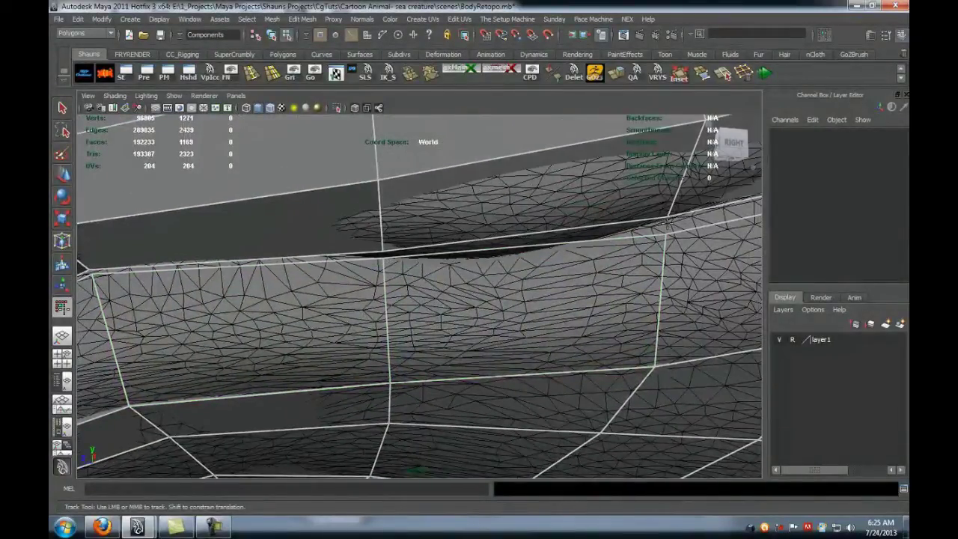
pyautogui.keyDown('alt'); pyautogui.moveTo(642, 240); pyautogui.dragTo(550, 271, button='right'); pyautogui.keyUp('alt')
pyautogui.keyDown('alt'); pyautogui.moveTo(545, 275); pyautogui.dragTo(537, 303); pyautogui.keyUp('alt')
pyautogui.keyDown('alt'); pyautogui.moveTo(400, 329); pyautogui.dragTo(477, 342, button='right'); pyautogui.keyUp('alt')
pyautogui.keyDown('alt'); pyautogui.moveTo(422, 196); pyautogui.dragTo(458, 307, button='middle'); pyautogui.keyUp('alt')
pyautogui.keyDown('alt'); pyautogui.moveTo(453, 303); pyautogui.dragTo(482, 301, button='right'); pyautogui.keyUp('alt')
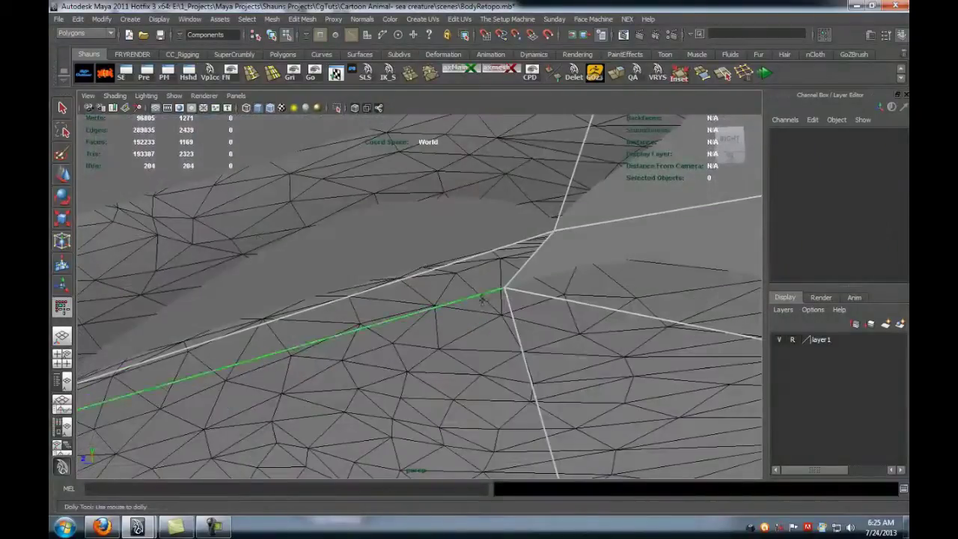
pyautogui.moveTo(556, 230); pyautogui.dragTo(495, 267)
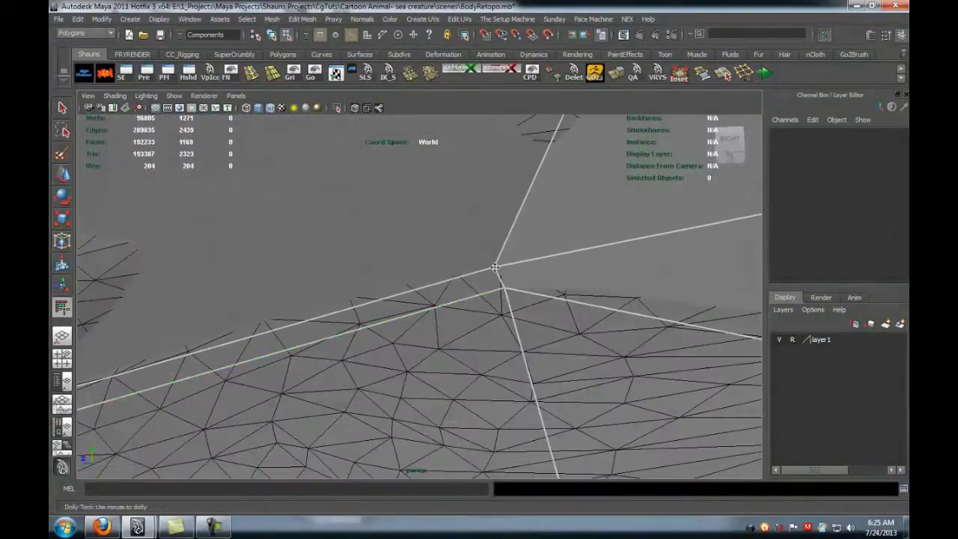
# - Toggle the smooth mesh preview and inspect the separated lips from the side and front
pyautogui.keyDown('alt'); pyautogui.moveTo(502, 273); pyautogui.dragTo(453, 303, button='right'); pyautogui.keyUp('alt')
pyautogui.keyDown('alt'); pyautogui.moveTo(453, 315); pyautogui.dragTo(501, 357); pyautogui.keyUp('alt')
pyautogui.press('3')
pyautogui.keyDown('alt'); pyautogui.moveTo(485, 362); pyautogui.dragTo(443, 354, button='right'); pyautogui.keyUp('alt')
pyautogui.keyDown('alt'); pyautogui.moveTo(443, 351); pyautogui.dragTo(571, 291, button='middle'); pyautogui.keyUp('alt')
pyautogui.press('1')
pyautogui.keyDown('alt'); pyautogui.moveTo(434, 332); pyautogui.dragTo(462, 313); pyautogui.keyUp('alt')
pyautogui.keyDown('alt'); pyautogui.moveTo(463, 313); pyautogui.dragTo(532, 329, button='middle'); pyautogui.keyUp('alt')
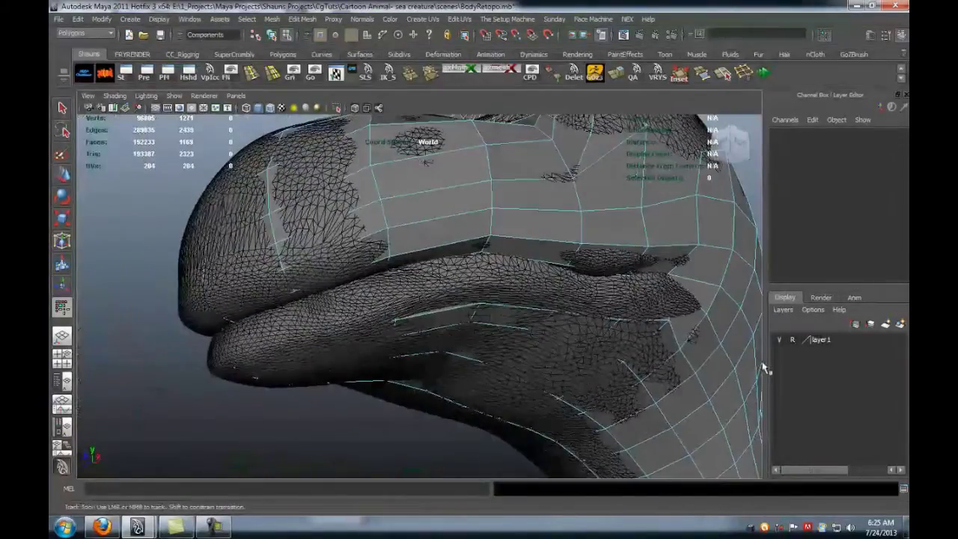
pyautogui.keyDown('alt'); pyautogui.moveTo(347, 301); pyautogui.dragTo(409, 300, button='right'); pyautogui.keyUp('alt')
pyautogui.keyDown('alt'); pyautogui.moveTo(409, 300); pyautogui.dragTo(448, 272); pyautogui.keyUp('alt')
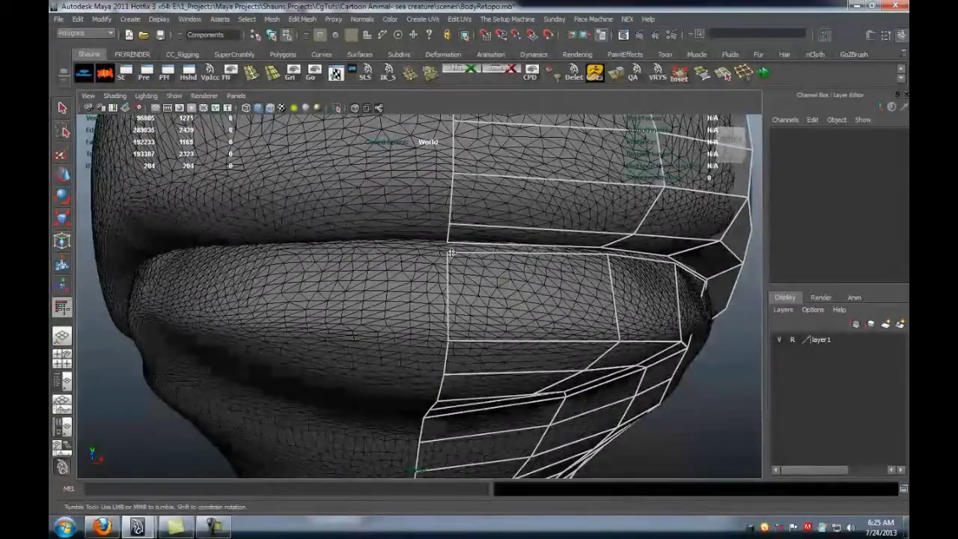
pyautogui.keyDown('alt'); pyautogui.moveTo(451, 268); pyautogui.dragTo(362, 354); pyautogui.keyUp('alt')
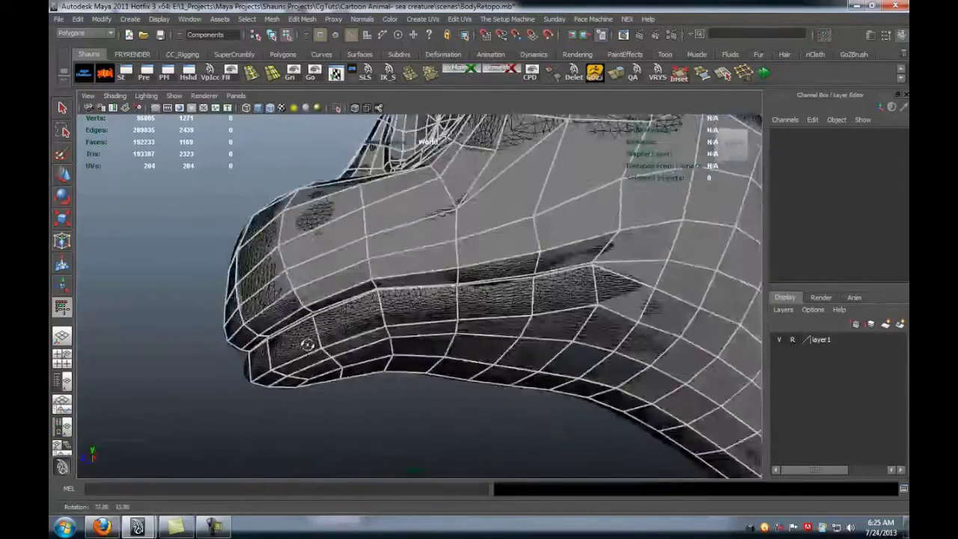
# - Inspect the retopologized body, the side of the head and the cheek quads below the eye
pyautogui.keyDown('alt'); pyautogui.moveTo(407, 336); pyautogui.dragTo(363, 304, button='middle'); pyautogui.keyUp('alt')
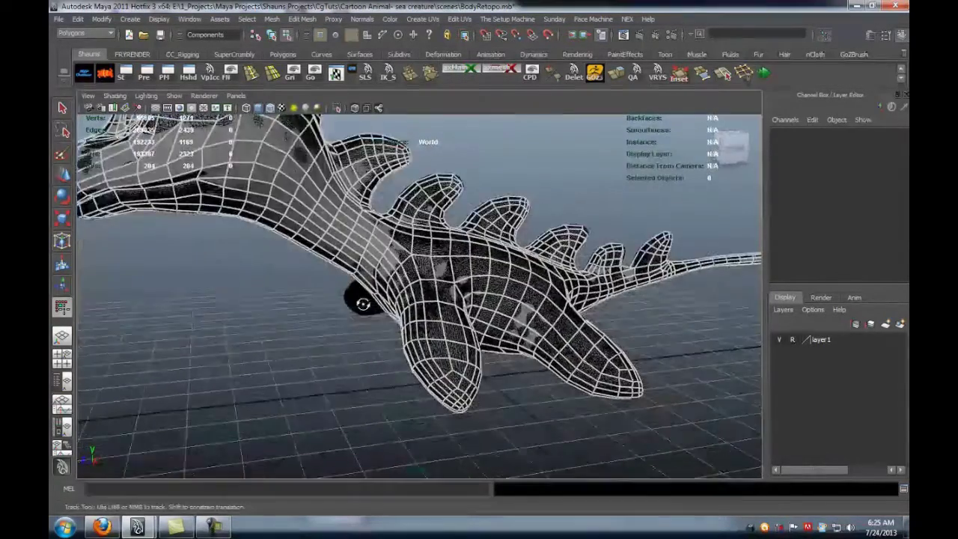
pyautogui.keyDown('alt'); pyautogui.moveTo(363, 304); pyautogui.dragTo(397, 330); pyautogui.keyUp('alt')
pyautogui.keyDown('alt'); pyautogui.moveTo(352, 333); pyautogui.dragTo(455, 393, button='right'); pyautogui.keyUp('alt')
pyautogui.keyDown('alt'); pyautogui.moveTo(456, 393); pyautogui.dragTo(317, 357); pyautogui.keyUp('alt')
pyautogui.keyDown('alt'); pyautogui.moveTo(316, 356); pyautogui.dragTo(398, 374, button='middle'); pyautogui.keyUp('alt')
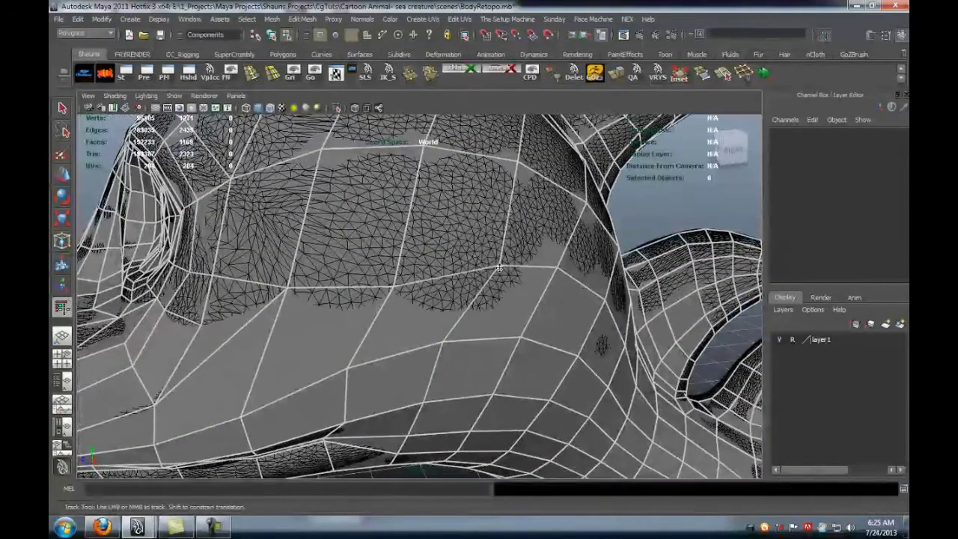
pyautogui.keyDown('alt'); pyautogui.moveTo(379, 283); pyautogui.dragTo(348, 346, button='right'); pyautogui.keyUp('alt')
pyautogui.keyDown('alt'); pyautogui.moveTo(349, 347); pyautogui.dragTo(485, 306, button='middle'); pyautogui.keyUp('alt')
pyautogui.keyDown('alt'); pyautogui.moveTo(486, 306); pyautogui.dragTo(500, 314, button='right'); pyautogui.keyUp('alt')
pyautogui.keyDown('alt'); pyautogui.moveTo(500, 314); pyautogui.dragTo(431, 328); pyautogui.keyUp('alt')
pyautogui.keyDown('alt'); pyautogui.moveTo(431, 328); pyautogui.dragTo(345, 350, button='middle'); pyautogui.keyUp('alt')
pyautogui.keyDown('alt'); pyautogui.moveTo(344, 351); pyautogui.dragTo(392, 330, button='right'); pyautogui.keyUp('alt')
pyautogui.keyDown('alt'); pyautogui.moveTo(392, 329); pyautogui.dragTo(371, 365); pyautogui.keyUp('alt')
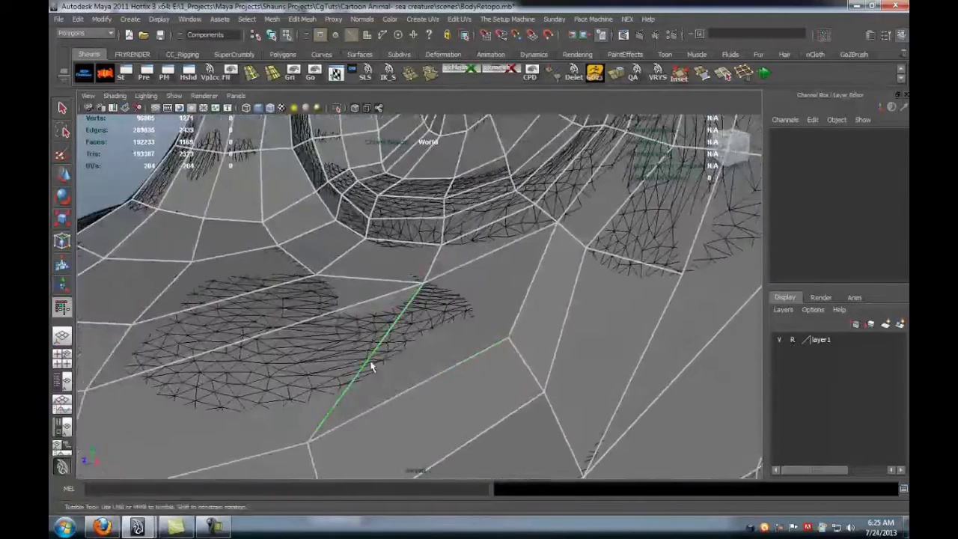
# - Try shifting the cheek vertex beneath the eye upward, and undo the move
pyautogui.keyDown('alt'); pyautogui.moveTo(372, 366); pyautogui.dragTo(370, 357, button='right'); pyautogui.keyUp('alt')
pyautogui.keyDown('alt'); pyautogui.moveTo(370, 357); pyautogui.dragTo(375, 357, button='middle'); pyautogui.keyUp('alt')
pyautogui.keyDown('alt'); pyautogui.moveTo(375, 357); pyautogui.dragTo(391, 355, button='right'); pyautogui.keyUp('alt')
pyautogui.keyDown('alt'); pyautogui.moveTo(380, 402); pyautogui.dragTo(389, 352, button='middle'); pyautogui.keyUp('alt')
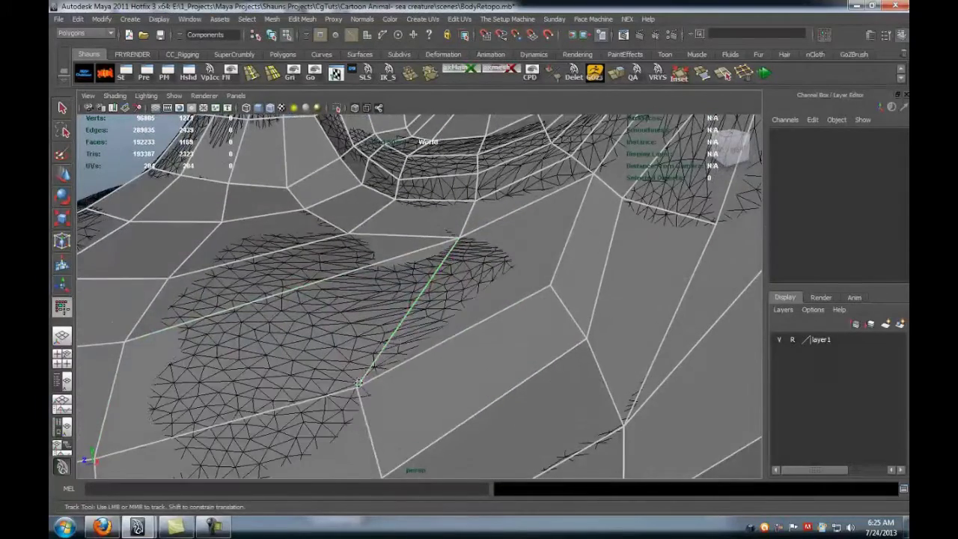
pyautogui.keyDown('alt'); pyautogui.moveTo(397, 333); pyautogui.dragTo(342, 385); pyautogui.keyUp('alt')
pyautogui.keyDown('alt'); pyautogui.moveTo(342, 385); pyautogui.dragTo(336, 398, button='right'); pyautogui.keyUp('alt')
pyautogui.hotkey('ctrl', 'z')
# - Delete the column of faces running from the cheek behind the eye down through both lips to the underside of the jaw
pyautogui.keyDown('alt'); pyautogui.moveTo(336, 398); pyautogui.dragTo(345, 317); pyautogui.keyUp('alt')
pyautogui.keyDown('alt'); pyautogui.moveTo(344, 317); pyautogui.dragTo(355, 317, button='right'); pyautogui.keyUp('alt')
pyautogui.keyDown('alt'); pyautogui.moveTo(355, 316); pyautogui.dragTo(374, 274); pyautogui.keyUp('alt')
pyautogui.keyDown('alt'); pyautogui.moveTo(374, 274); pyautogui.dragTo(364, 269, button='right'); pyautogui.keyUp('alt')
pyautogui.keyDown('alt'); pyautogui.moveTo(363, 269); pyautogui.dragTo(400, 376); pyautogui.keyUp('alt')
pyautogui.keyDown('alt'); pyautogui.moveTo(400, 376); pyautogui.dragTo(402, 308, button='middle'); pyautogui.keyUp('alt')
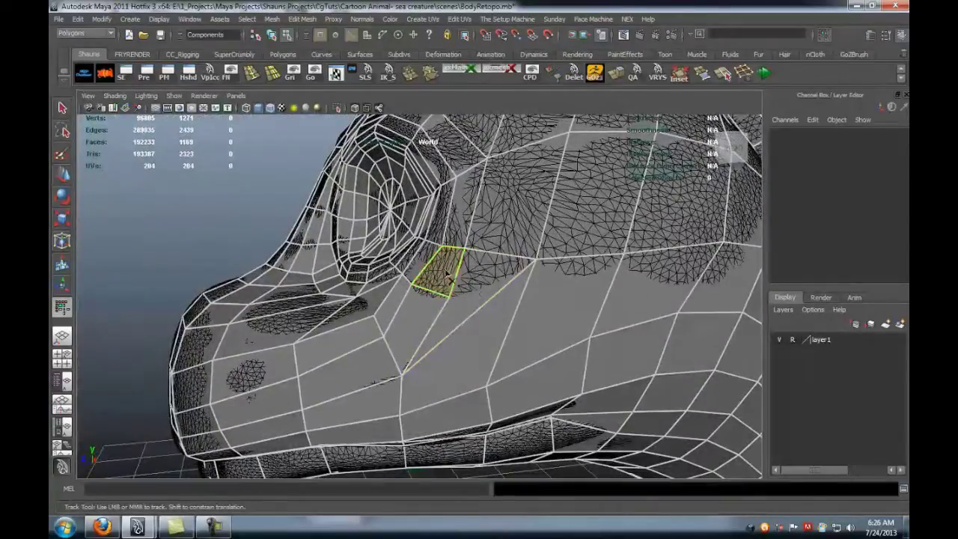
pyautogui.keyDown('alt'); pyautogui.moveTo(459, 369); pyautogui.dragTo(466, 314, button='middle'); pyautogui.keyUp('alt')
pyautogui.keyDown('alt'); pyautogui.moveTo(465, 314); pyautogui.dragTo(453, 292); pyautogui.keyUp('alt')
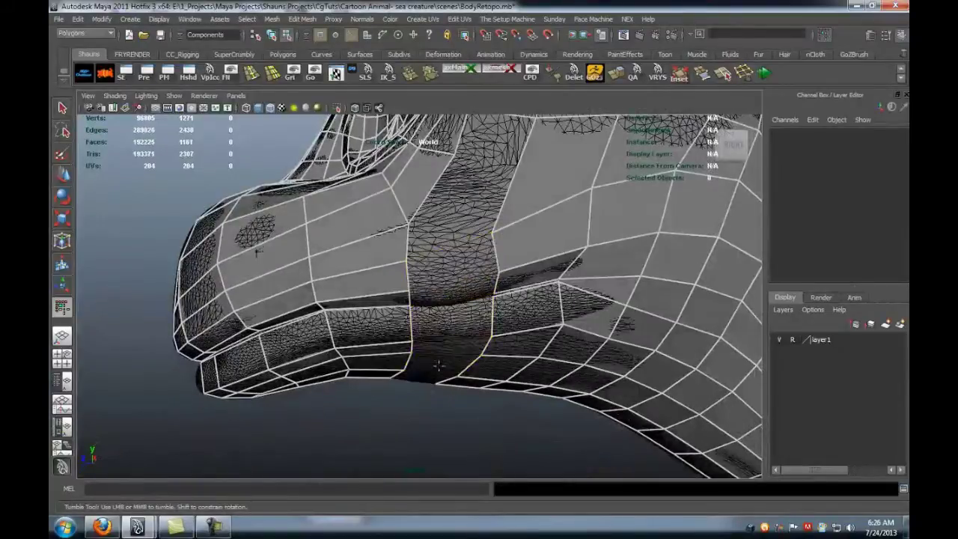
# - Undo the face deletions on the upper lip, lower lip and underside of the jaw, keeping the cheek gap open
pyautogui.keyDown('alt'); pyautogui.moveTo(439, 366); pyautogui.dragTo(438, 361); pyautogui.keyUp('alt')
pyautogui.scroll(4, 440, 357)
pyautogui.hotkey('ctrl', 'z')
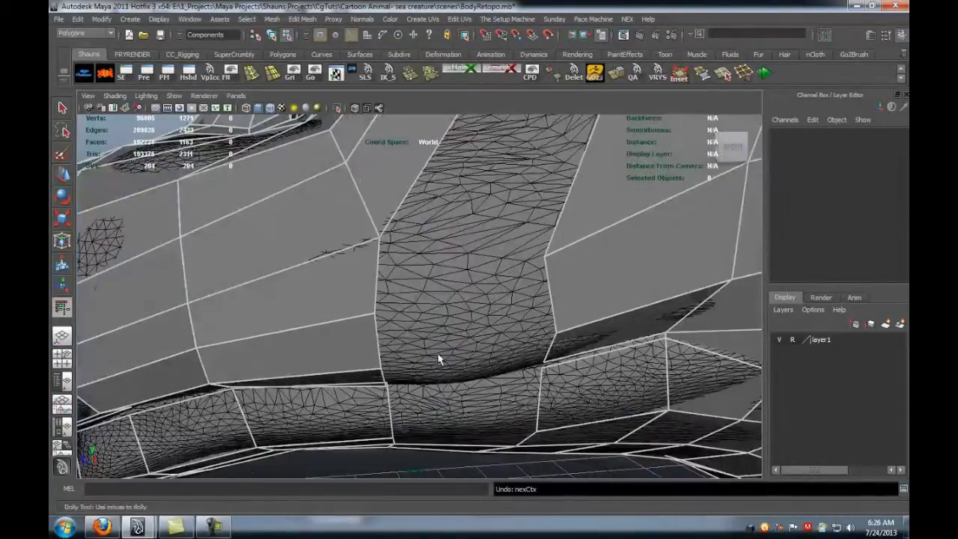
pyautogui.hotkey('ctrl', 'z')
pyautogui.hotkey('ctrl', 'z')
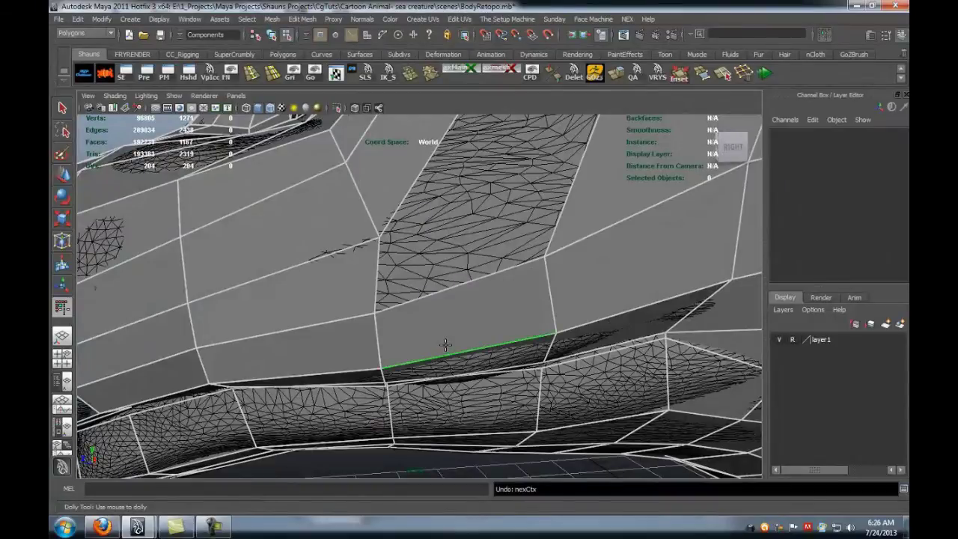
pyautogui.hotkey('ctrl', 'z')
# - Insert an edge loop down the restored face column through the upper lip, lower lip and underside of the jaw
pyautogui.moveTo(449, 322)
pyautogui.keyDown('alt'); pyautogui.mouseDown(button='middle')
pyautogui.moveTo(432, 374)
pyautogui.moveTo(443, 337)
pyautogui.mouseUp(button='middle'); pyautogui.keyUp('alt')
pyautogui.keyDown('ctrl'); pyautogui.keyDown('shift'); pyautogui.click(460, 285); pyautogui.keyUp('shift'); pyautogui.keyUp('ctrl')
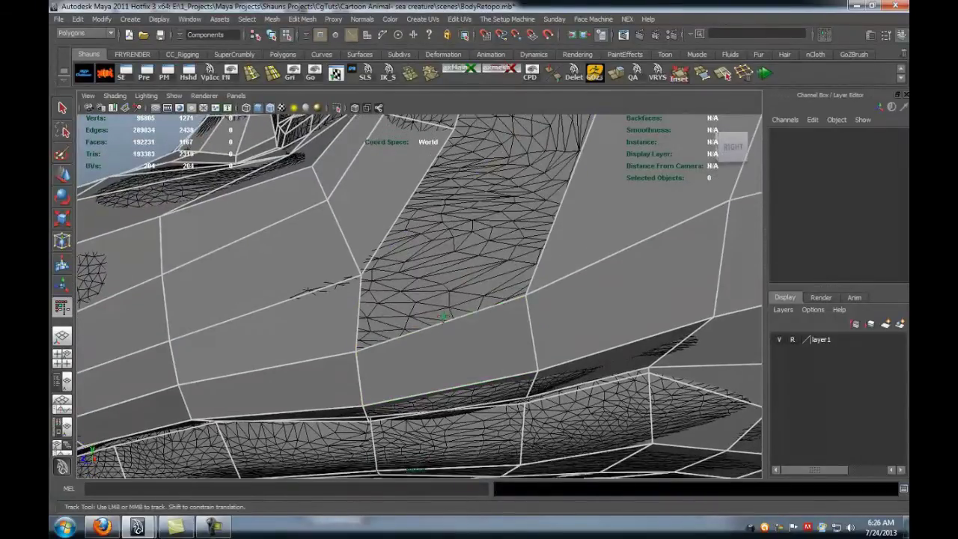
pyautogui.keyDown('alt'); pyautogui.moveTo(439, 344); pyautogui.dragTo(438, 340); pyautogui.keyUp('alt')
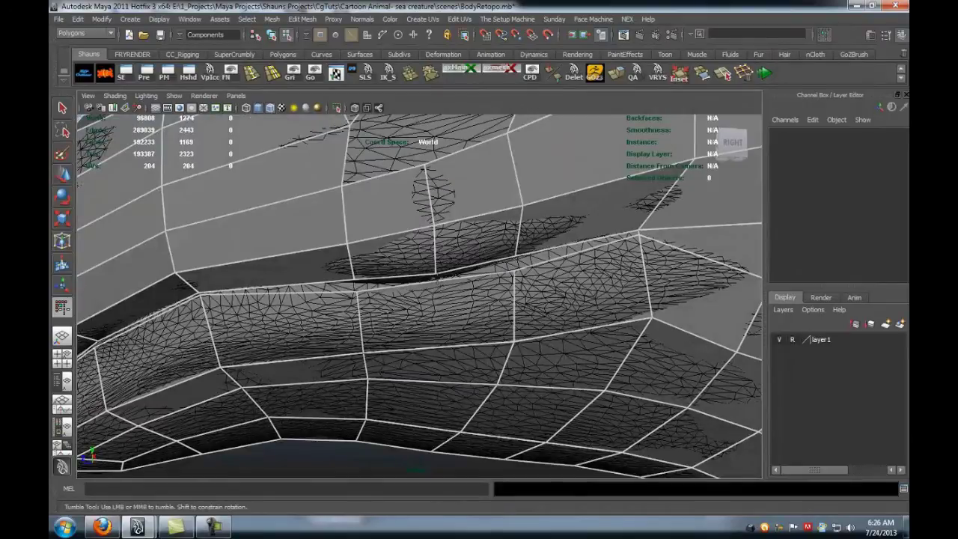
pyautogui.moveTo(360, 293); pyautogui.dragTo(361, 287)
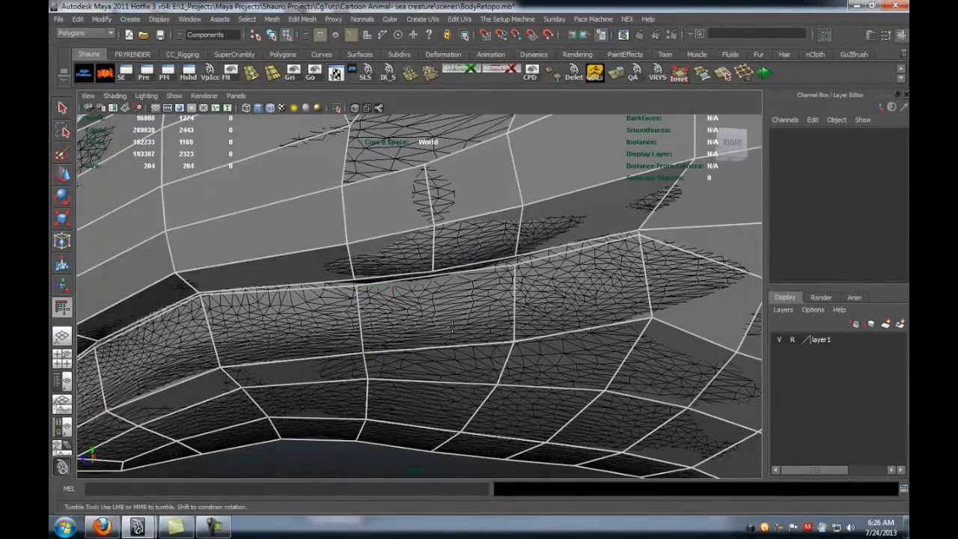
pyautogui.keyDown('ctrl'); pyautogui.click(437, 349); pyautogui.keyUp('ctrl')
pyautogui.keyDown('alt'); pyautogui.moveTo(425, 349); pyautogui.dragTo(424, 337); pyautogui.keyUp('alt')
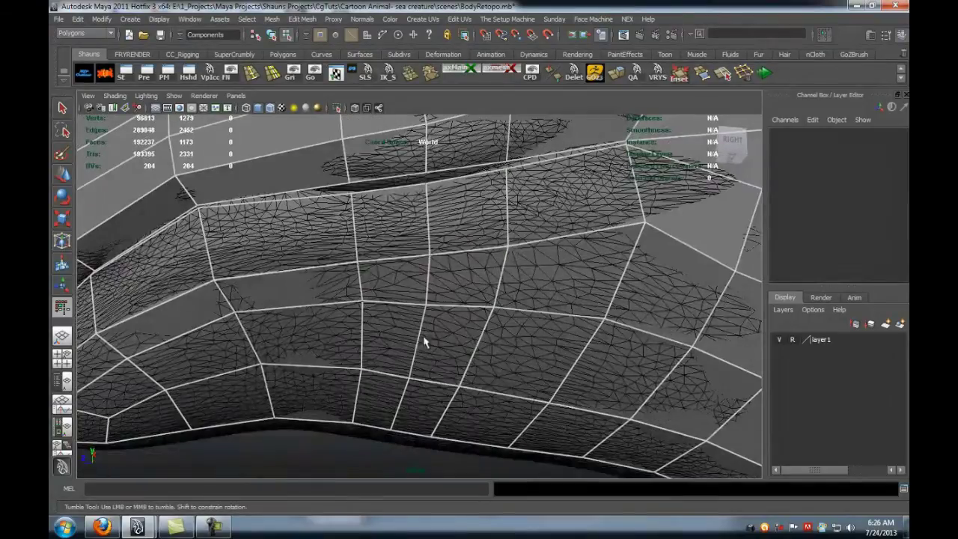
# - Space out the edge columns on both sides of the new loop across the lower lip and underside of the jaw
pyautogui.moveTo(361, 368); pyautogui.dragTo(353, 369)
pyautogui.moveTo(359, 303); pyautogui.dragTo(345, 301)
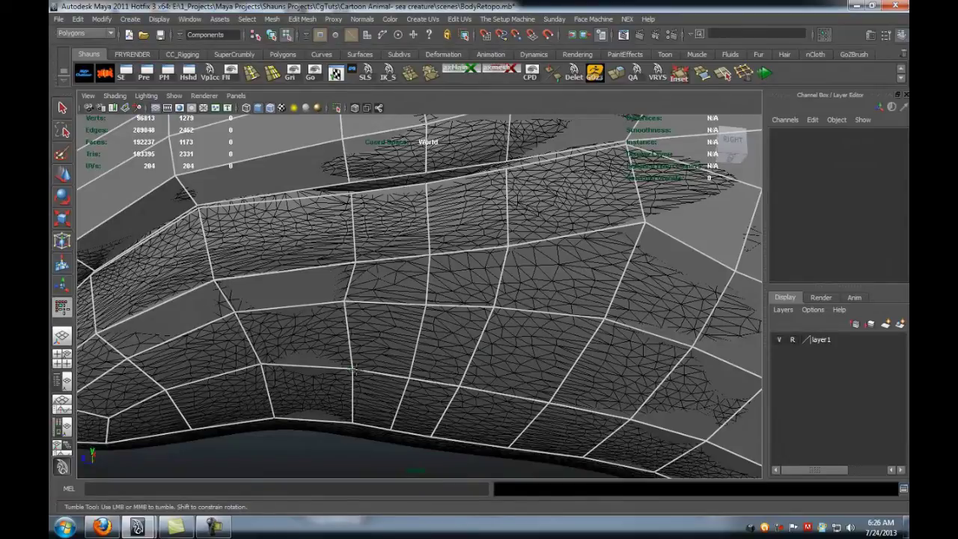
pyautogui.moveTo(351, 419); pyautogui.dragTo(338, 416)
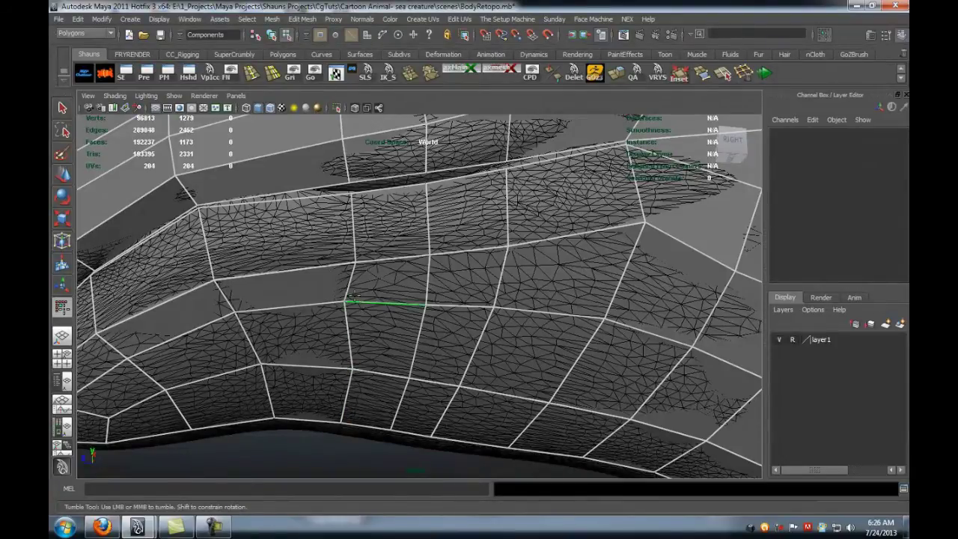
pyautogui.moveTo(355, 264); pyautogui.dragTo(339, 261)
pyautogui.moveTo(351, 194); pyautogui.dragTo(345, 196)
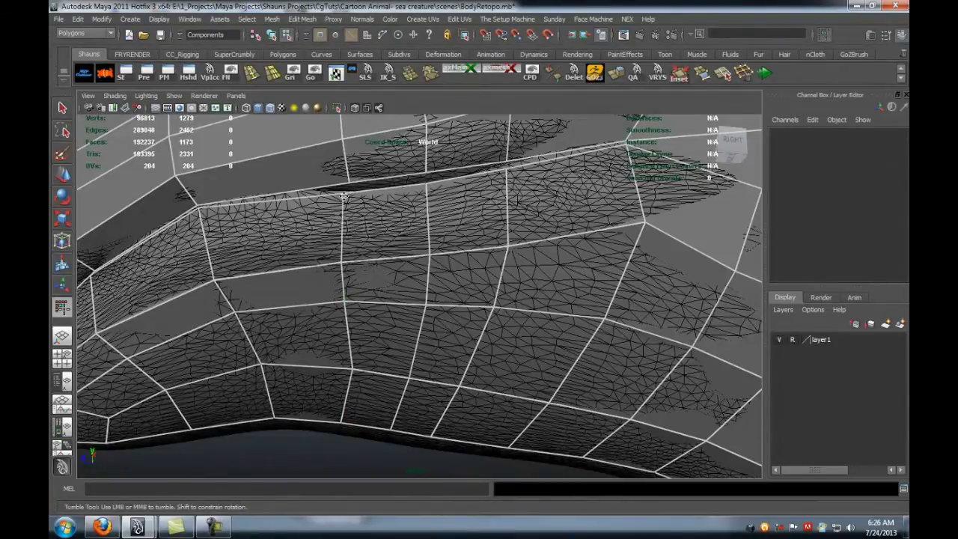
pyautogui.moveTo(507, 243); pyautogui.dragTo(515, 239)
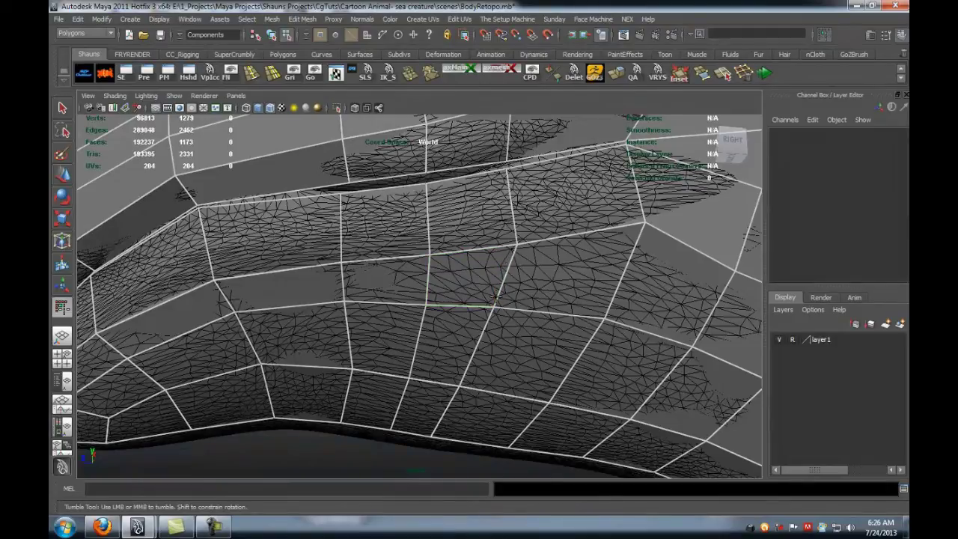
pyautogui.moveTo(493, 306); pyautogui.dragTo(509, 310)
pyautogui.moveTo(458, 386); pyautogui.dragTo(483, 388)
pyautogui.moveTo(432, 434); pyautogui.dragTo(464, 437)
# - Try filling the cheek gap with one quad above the upper lip's new loop and another below and behind the eye
pyautogui.scroll(-4, 461, 321)
pyautogui.keyDown('alt'); pyautogui.moveTo(461, 321); pyautogui.dragTo(462, 353); pyautogui.keyUp('alt')
pyautogui.scroll(5, 462, 349)
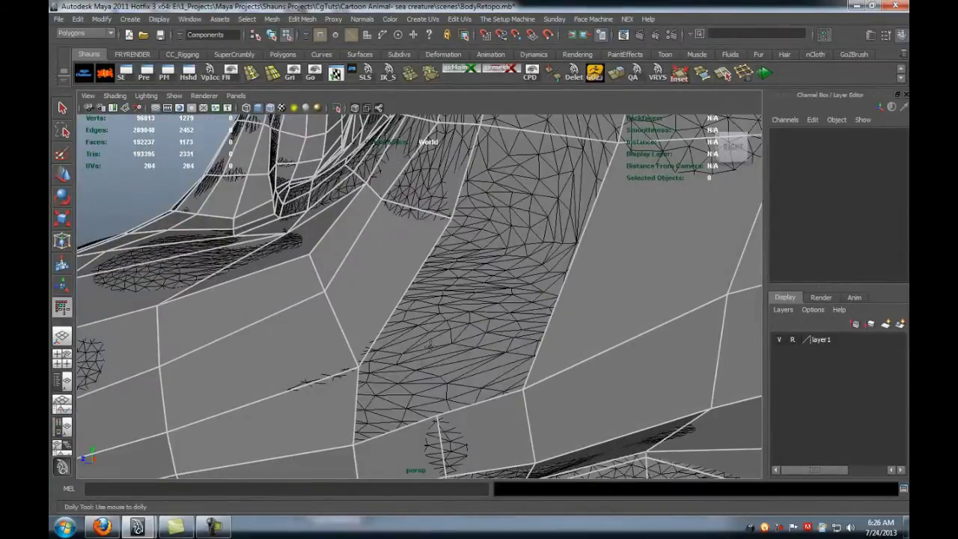
pyautogui.keyDown('shift'); pyautogui.click(401, 338); pyautogui.keyUp('shift')
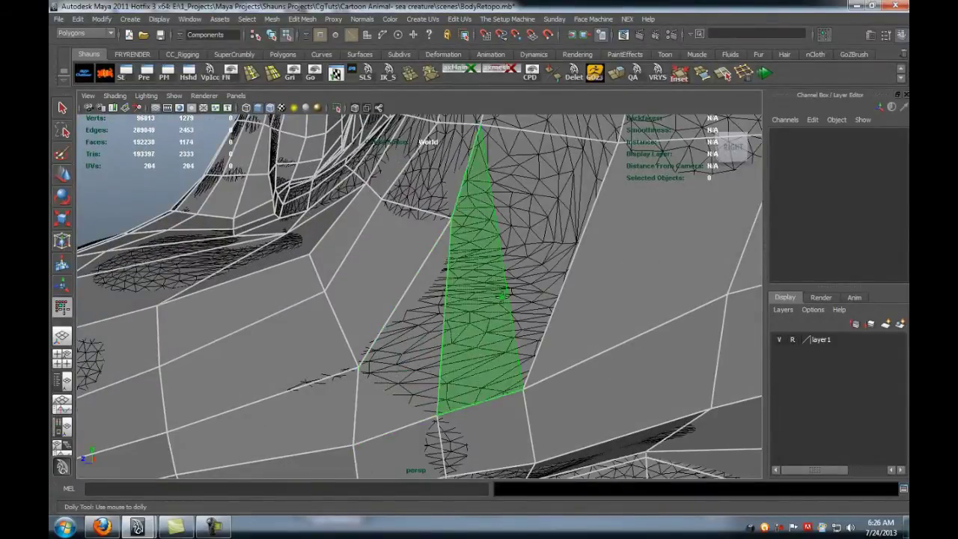
pyautogui.keyDown('alt'); pyautogui.moveTo(569, 234); pyautogui.dragTo(535, 283, button='middle'); pyautogui.keyUp('alt')
pyautogui.scroll(-5, 524, 248)
pyautogui.keyDown('alt'); pyautogui.moveTo(513, 229); pyautogui.dragTo(494, 319, button='middle'); pyautogui.keyUp('alt')
pyautogui.scroll(3, 492, 317)
pyautogui.keyDown('alt'); pyautogui.moveTo(494, 318); pyautogui.dragTo(452, 348); pyautogui.keyUp('alt')
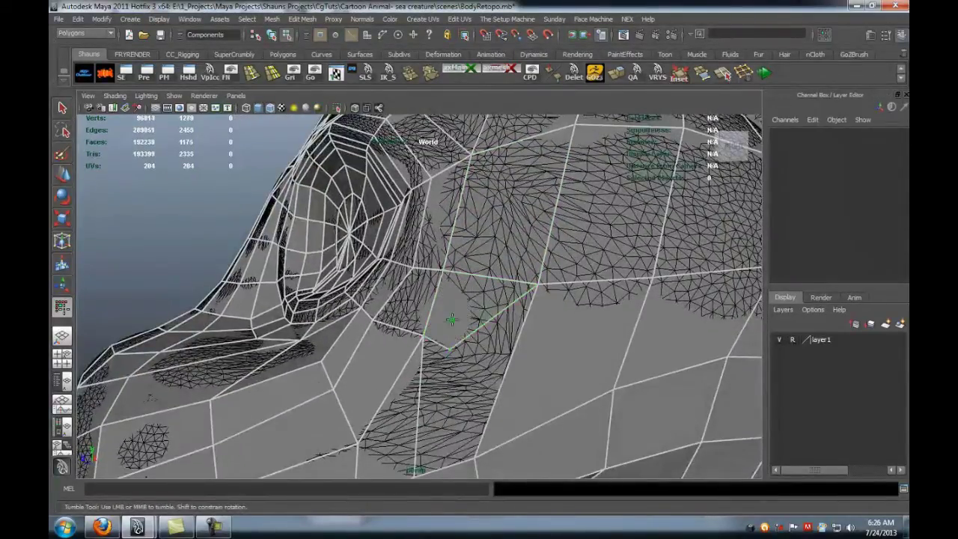
# - Try inserting a lengthwise edge loop from the new cheek quad along the upper lip to the front of the snout
pyautogui.keyDown('alt'); pyautogui.moveTo(430, 411); pyautogui.dragTo(446, 301, button='middle'); pyautogui.keyUp('alt')
pyautogui.keyDown('alt'); pyautogui.moveTo(445, 301); pyautogui.dragTo(473, 307); pyautogui.keyUp('alt')
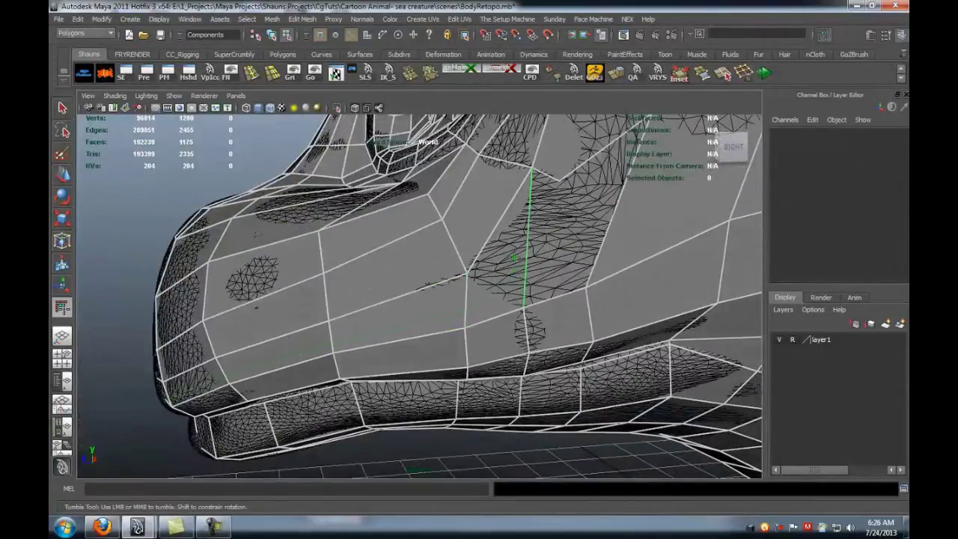
pyautogui.keyDown('ctrl'); pyautogui.click(513, 243); pyautogui.keyUp('ctrl')
pyautogui.moveTo(490, 279)
pyautogui.keyDown('alt'); pyautogui.mouseDown()
pyautogui.moveTo(527, 279)
pyautogui.moveTo(504, 281)
pyautogui.mouseUp(); pyautogui.keyUp('alt')
pyautogui.moveTo(532, 309); pyautogui.dragTo(531, 318)
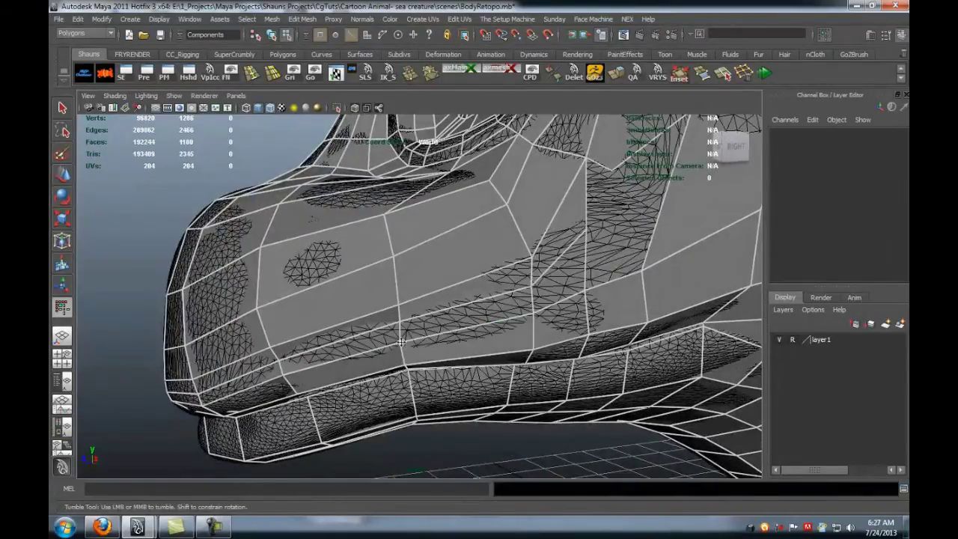
pyautogui.keyDown('alt'); pyautogui.moveTo(284, 377); pyautogui.dragTo(362, 357); pyautogui.keyUp('alt')
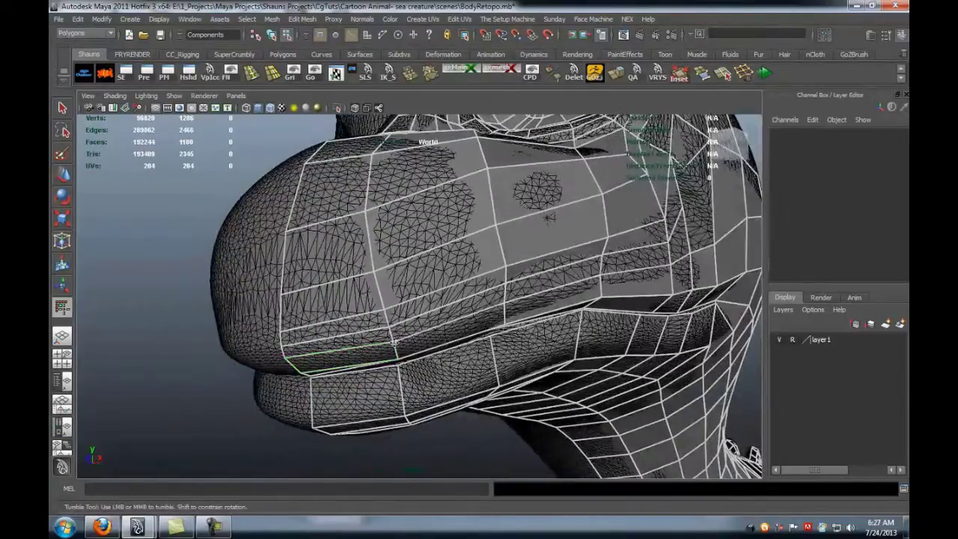
pyautogui.keyDown('alt'); pyautogui.moveTo(432, 339); pyautogui.dragTo(368, 361); pyautogui.keyUp('alt')
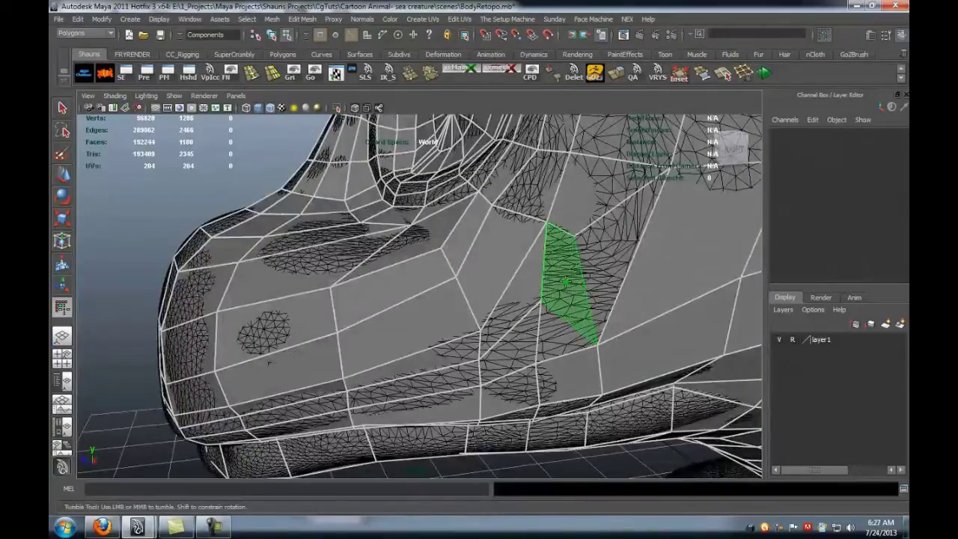
# - Try filling the rest of the cheek gap with quads and shifting their inner vertices toward the back of the head
pyautogui.keyDown('shift'); pyautogui.click(565, 270); pyautogui.keyUp('shift')
pyautogui.keyDown('shift'); pyautogui.click(556, 329); pyautogui.keyUp('shift')
pyautogui.keyDown('shift'); pyautogui.click(604, 272); pyautogui.keyUp('shift')
pyautogui.moveTo(577, 295); pyautogui.dragTo(590, 296)
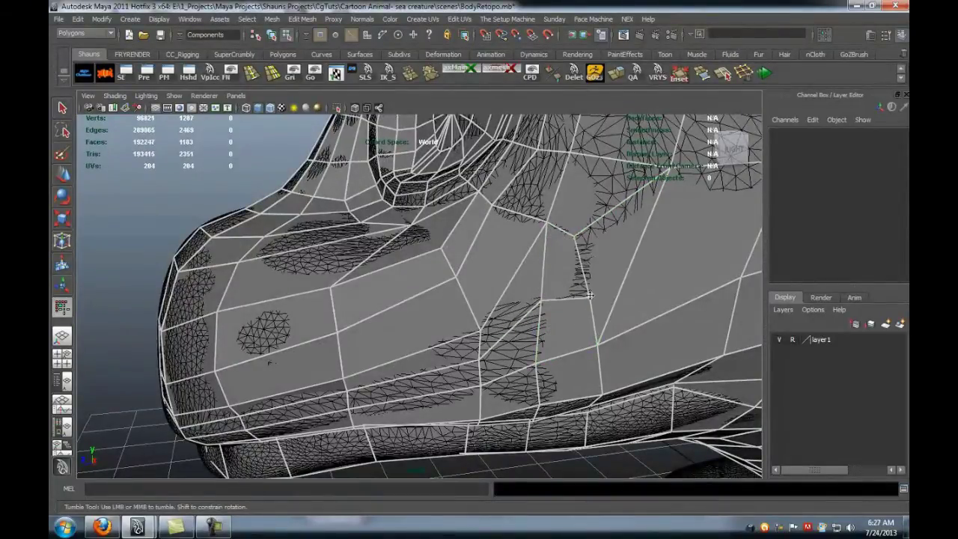
pyautogui.moveTo(577, 236); pyautogui.dragTo(602, 230)
pyautogui.scroll(-3, 589, 274)
pyautogui.keyDown('alt'); pyautogui.moveTo(487, 318); pyautogui.dragTo(550, 295); pyautogui.keyUp('alt')
pyautogui.keyDown('alt'); pyautogui.moveTo(550, 295); pyautogui.dragTo(483, 290, button='middle'); pyautogui.keyUp('alt')
pyautogui.scroll(4, 479, 289)
# - Undo the cheek quads, the vertex moves and the lengthwise loop along the upper lip
pyautogui.hotkey('ctrl', 'z')
pyautogui.hotkey('ctrl', 'z')
pyautogui.hotkey('ctrl', 'z')
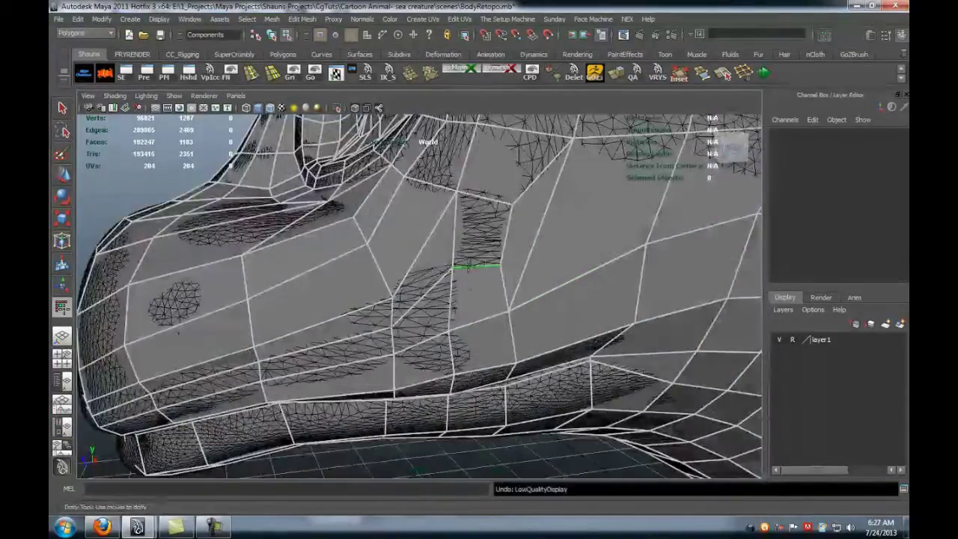
pyautogui.hotkey('ctrl', 'z')
pyautogui.hotkey('ctrl', 'z')
pyautogui.hotkey('ctrl', 'z')
pyautogui.hotkey('ctrl', 'z')
pyautogui.hotkey('ctrl', 'z')
pyautogui.hotkey('ctrl', 'z')
pyautogui.hotkey('ctrl', 'z')
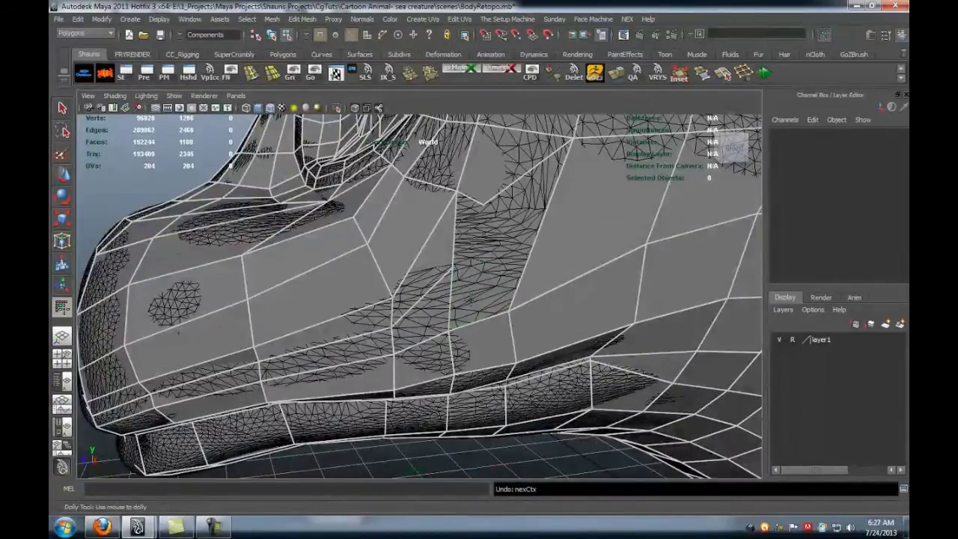
pyautogui.hotkey('ctrl', 'z')
pyautogui.keyDown('alt'); pyautogui.moveTo(465, 300); pyautogui.dragTo(433, 313); pyautogui.keyUp('alt')
pyautogui.hotkey('ctrl', 'z')
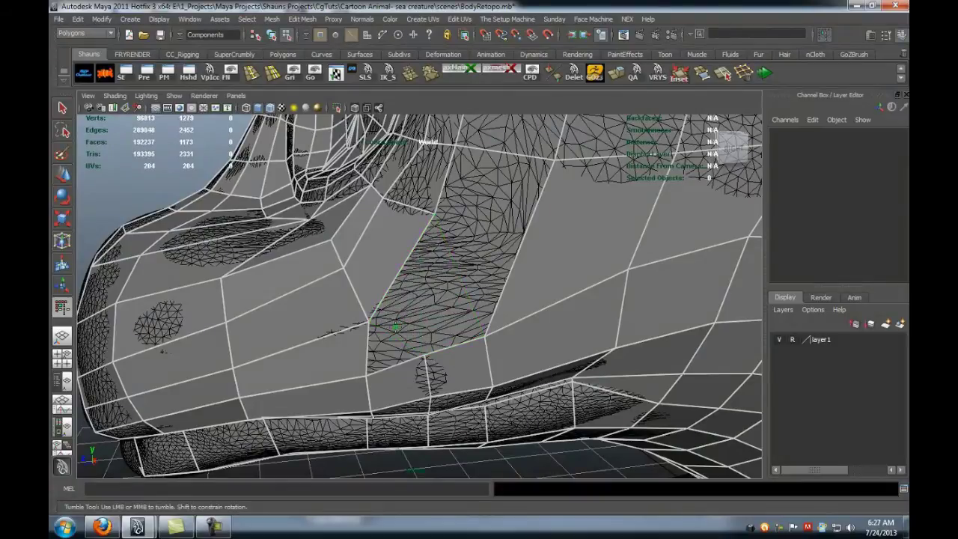
# - Fill a quad joining the front edge of the cheek gap to the vertical loop on the upper lip
pyautogui.moveTo(434, 216); pyautogui.dragTo(412, 246)
pyautogui.moveTo(369, 321); pyautogui.dragTo(416, 288)
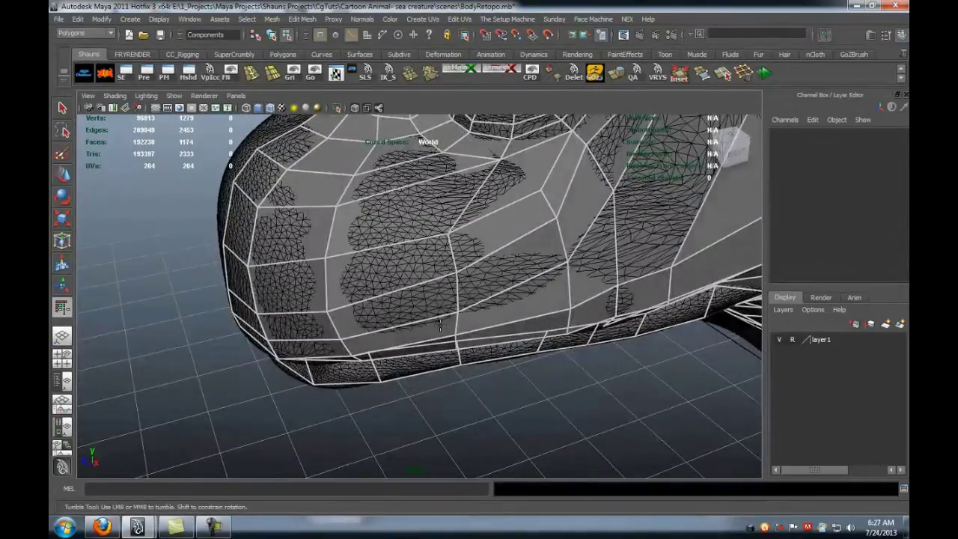
# - Examine the edge flow of the snout, lips, cheek gap and eye area from the front, side and below
pyautogui.keyDown('alt'); pyautogui.moveTo(452, 322); pyautogui.dragTo(441, 271); pyautogui.keyUp('alt')
pyautogui.keyDown('alt'); pyautogui.moveTo(442, 271); pyautogui.dragTo(427, 359, button='middle'); pyautogui.keyUp('alt')
pyautogui.keyDown('alt'); pyautogui.moveTo(428, 359); pyautogui.dragTo(445, 252, button='right'); pyautogui.keyUp('alt')
pyautogui.keyDown('alt'); pyautogui.moveTo(432, 259); pyautogui.dragTo(400, 329); pyautogui.keyUp('alt')
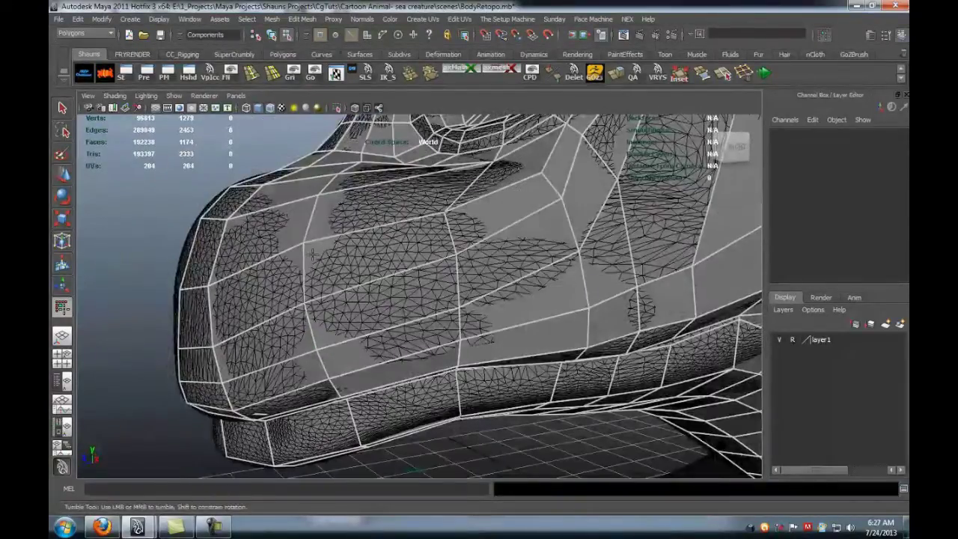
pyautogui.keyDown('alt'); pyautogui.moveTo(321, 363); pyautogui.dragTo(403, 306); pyautogui.keyUp('alt')
pyautogui.keyDown('alt'); pyautogui.moveTo(403, 307); pyautogui.dragTo(474, 229, button='right'); pyautogui.keyUp('alt')
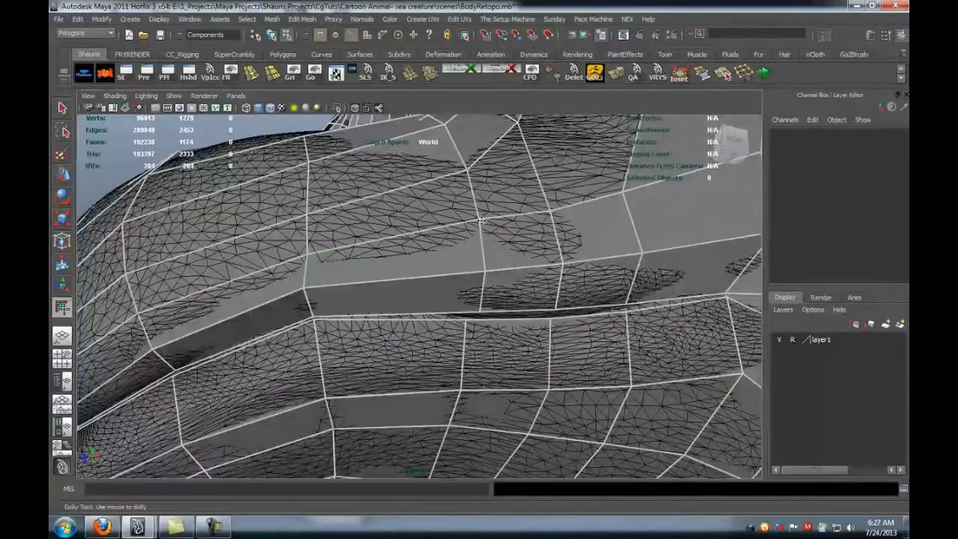
pyautogui.keyDown('alt'); pyautogui.moveTo(403, 296); pyautogui.dragTo(391, 278); pyautogui.keyUp('alt')
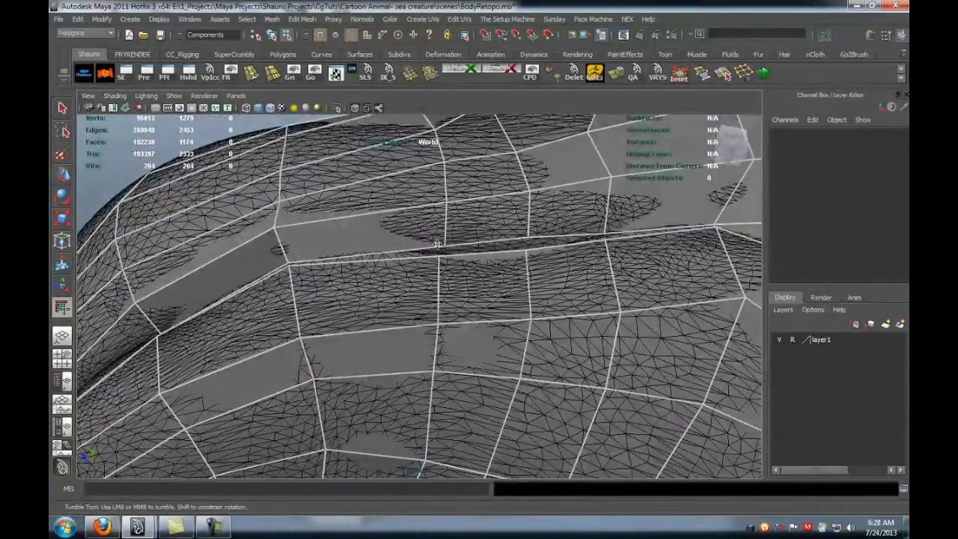
pyautogui.keyDown('alt'); pyautogui.moveTo(603, 247); pyautogui.dragTo(459, 299, button='middle'); pyautogui.keyUp('alt')
pyautogui.keyDown('alt'); pyautogui.moveTo(458, 299); pyautogui.dragTo(495, 288, button='right'); pyautogui.keyUp('alt')
pyautogui.keyDown('alt'); pyautogui.moveTo(495, 289); pyautogui.dragTo(598, 361); pyautogui.keyUp('alt')
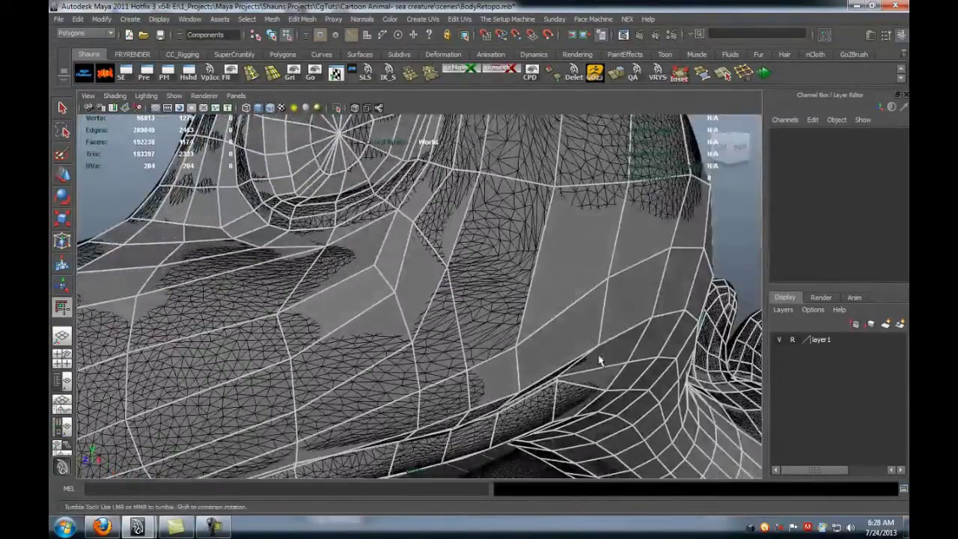
pyautogui.keyDown('alt'); pyautogui.moveTo(520, 388); pyautogui.dragTo(420, 363); pyautogui.keyUp('alt')
pyautogui.keyDown('alt'); pyautogui.moveTo(440, 322); pyautogui.dragTo(410, 324); pyautogui.keyUp('alt')
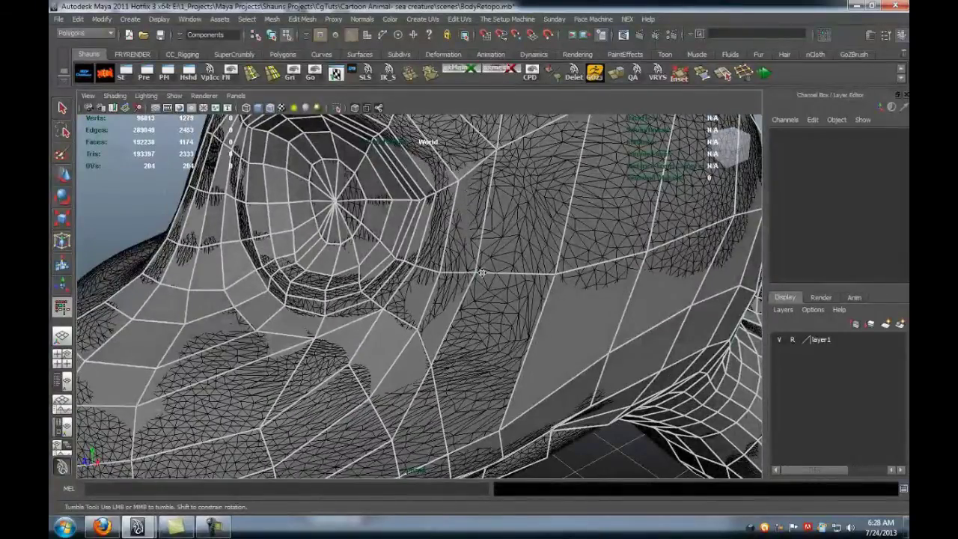
pyautogui.scroll(-4, 451, 368)
pyautogui.keyDown('alt'); pyautogui.moveTo(422, 332); pyautogui.dragTo(411, 259); pyautogui.keyUp('alt')
pyautogui.keyDown('alt'); pyautogui.moveTo(411, 259); pyautogui.dragTo(466, 287, button='middle'); pyautogui.keyUp('alt')
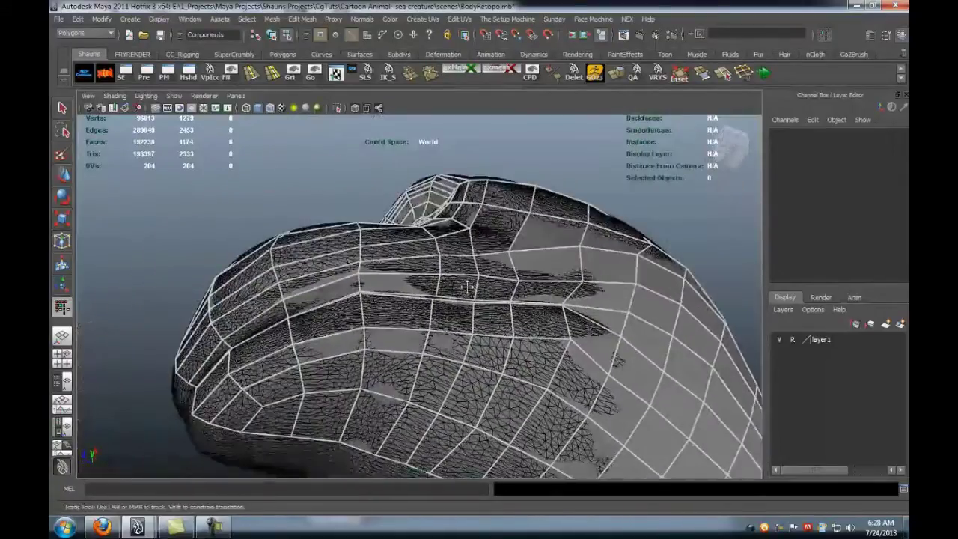
pyautogui.keyDown('alt'); pyautogui.moveTo(466, 287); pyautogui.dragTo(475, 300, button='right'); pyautogui.keyUp('alt')
pyautogui.keyDown('alt'); pyautogui.moveTo(474, 299); pyautogui.dragTo(393, 302, button='middle'); pyautogui.keyUp('alt')
pyautogui.keyDown('alt'); pyautogui.moveTo(391, 302); pyautogui.dragTo(447, 319); pyautogui.keyUp('alt')
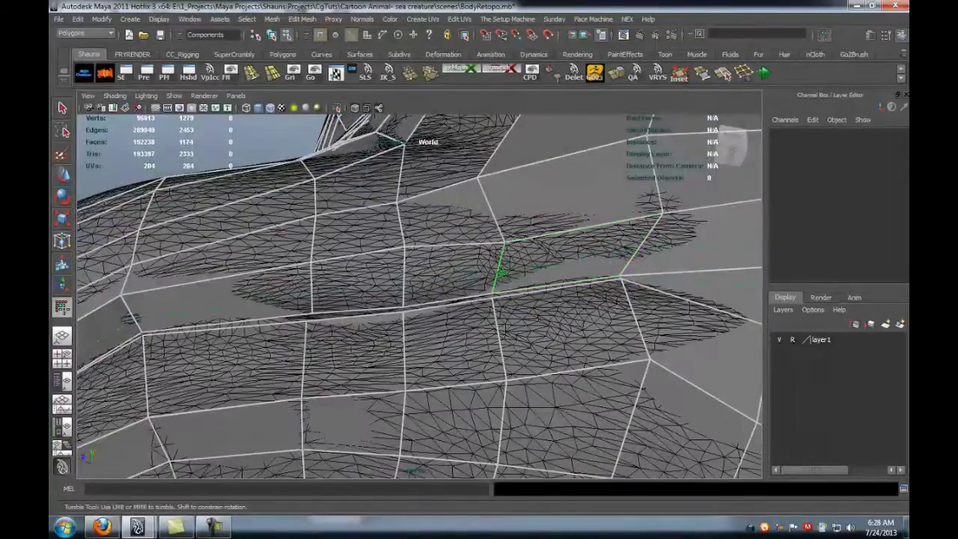
# - Lower the vertices along the lower lip's upper edge near the mouth corner to separate them from the upper lip
pyautogui.scroll(-2, 517, 314)
pyautogui.keyDown('alt'); pyautogui.moveTo(520, 320); pyautogui.dragTo(456, 312); pyautogui.keyUp('alt')
pyautogui.moveTo(456, 312)
pyautogui.keyDown('alt'); pyautogui.mouseDown(button='middle')
pyautogui.moveTo(456, 336)
pyautogui.moveTo(474, 314)
pyautogui.mouseUp(button='middle'); pyautogui.keyUp('alt')
pyautogui.keyDown('alt'); pyautogui.moveTo(473, 314); pyautogui.dragTo(514, 281, button='right'); pyautogui.keyUp('alt')
pyautogui.moveTo(518, 277); pyautogui.dragTo(519, 301)
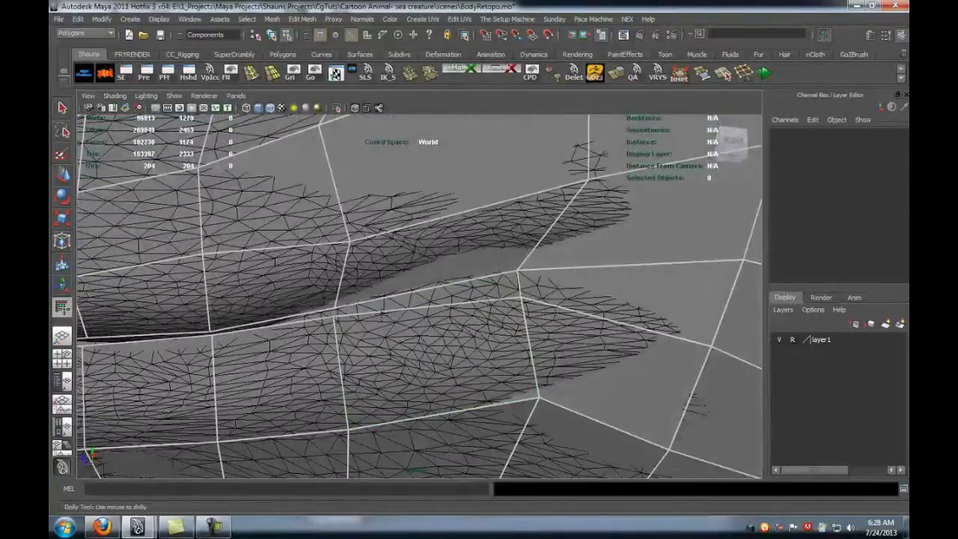
pyautogui.keyDown('alt'); pyautogui.moveTo(341, 330); pyautogui.dragTo(490, 336, button='middle'); pyautogui.keyUp('alt')
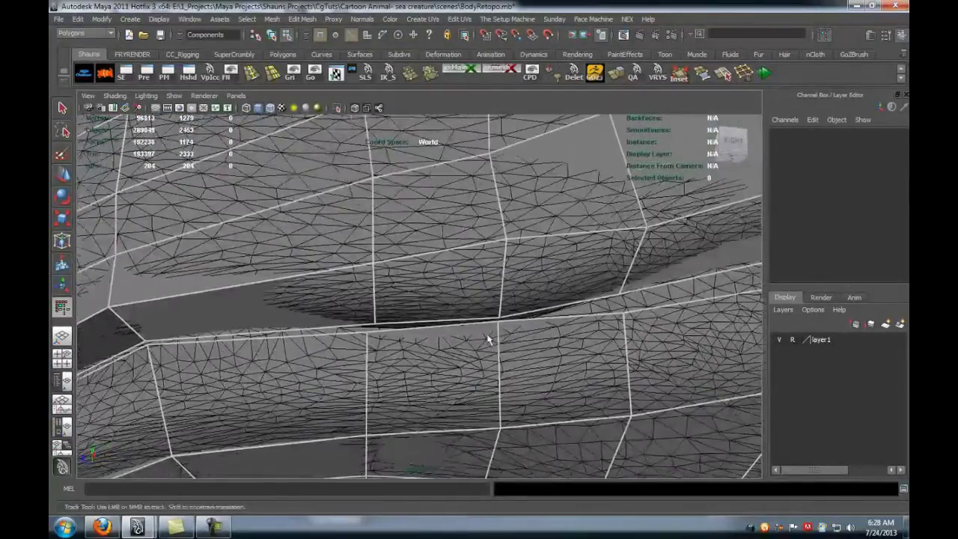
pyautogui.moveTo(367, 334); pyautogui.dragTo(367, 348)
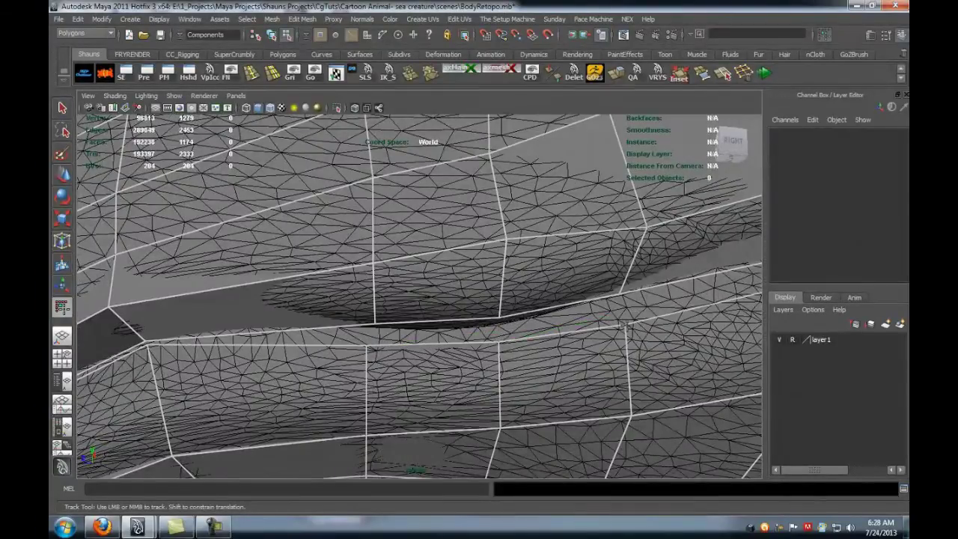
pyautogui.keyDown('alt'); pyautogui.moveTo(626, 325); pyautogui.dragTo(415, 362, button='middle'); pyautogui.keyUp('alt')
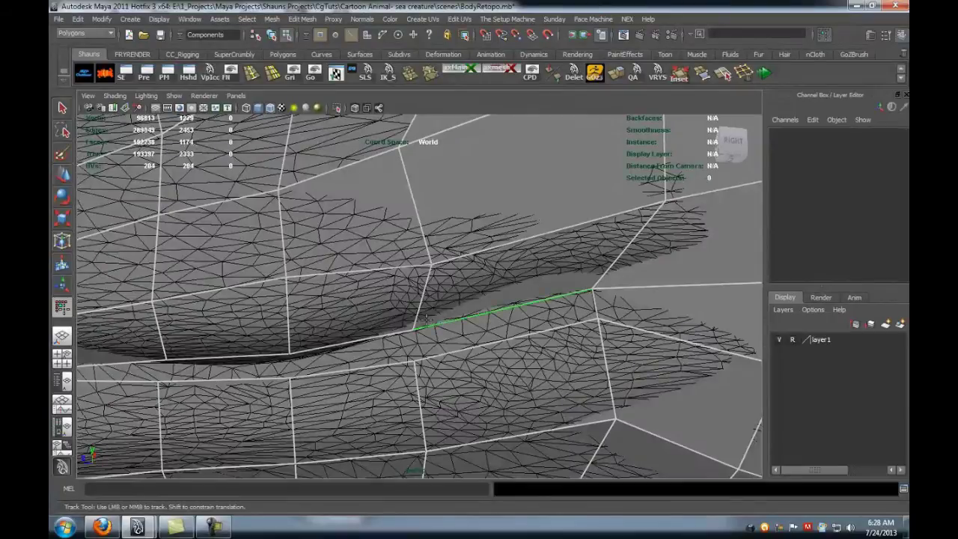
# - Raise the vertices along the upper lip's bottom edge, from the mouth corner forward, away from the lower lip
pyautogui.keyDown('alt'); pyautogui.moveTo(407, 324); pyautogui.dragTo(646, 307, button='middle'); pyautogui.keyUp('alt')
pyautogui.moveTo(653, 307); pyautogui.dragTo(652, 298)
pyautogui.keyDown('alt'); pyautogui.moveTo(664, 302); pyautogui.dragTo(420, 314, button='middle'); pyautogui.keyUp('alt')
pyautogui.moveTo(595, 284); pyautogui.dragTo(600, 271)
pyautogui.keyDown('alt'); pyautogui.moveTo(457, 303); pyautogui.dragTo(639, 296, button='middle'); pyautogui.keyUp('alt')
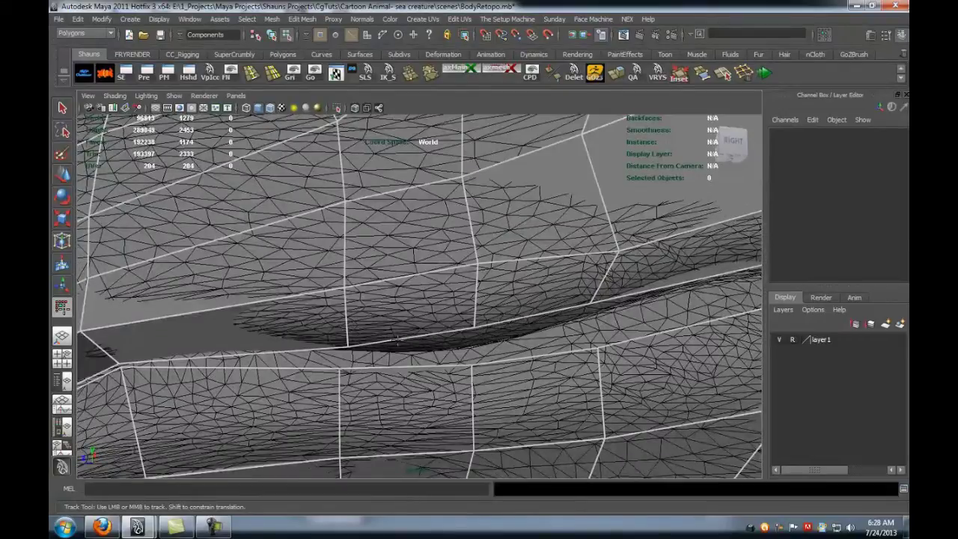
pyautogui.moveTo(346, 345); pyautogui.dragTo(350, 333)
pyautogui.keyDown('alt'); pyautogui.moveTo(353, 339); pyautogui.dragTo(650, 322, button='middle'); pyautogui.keyUp('alt')
pyautogui.moveTo(406, 347); pyautogui.dragTo(402, 339)
pyautogui.keyDown('alt'); pyautogui.moveTo(297, 372); pyautogui.dragTo(353, 348, button='middle'); pyautogui.keyUp('alt')
pyautogui.keyDown('alt'); pyautogui.moveTo(352, 348); pyautogui.dragTo(434, 322); pyautogui.keyUp('alt')
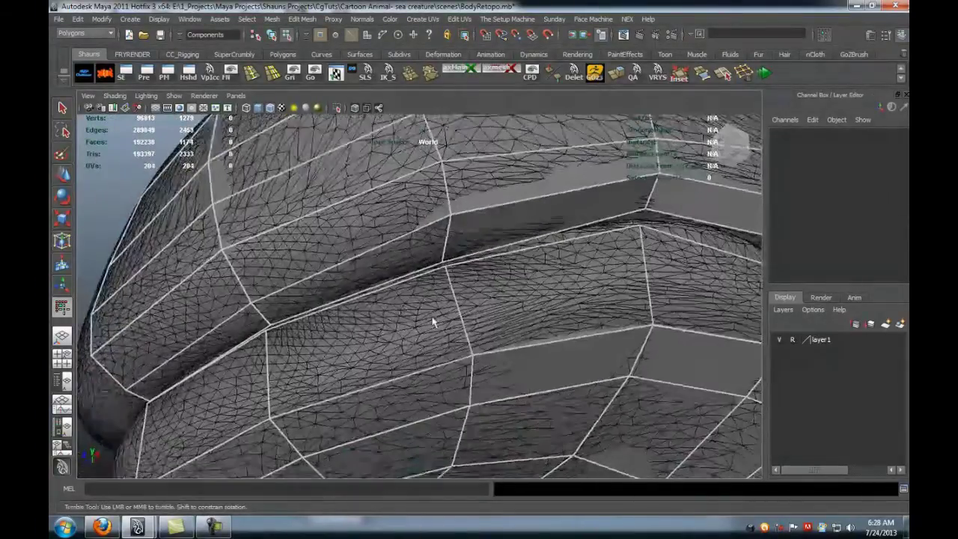
# - Adjust the facing border vertices of the upper and lower lips toward the front of the mouth to widen their separation
pyautogui.keyDown('alt'); pyautogui.moveTo(434, 323); pyautogui.dragTo(591, 331, button='middle'); pyautogui.keyUp('alt')
pyautogui.keyDown('alt'); pyautogui.moveTo(335, 397); pyautogui.dragTo(533, 359); pyautogui.keyUp('alt')
pyautogui.keyDown('alt'); pyautogui.moveTo(532, 360); pyautogui.dragTo(517, 318, button='middle'); pyautogui.keyUp('alt')
pyautogui.keyDown('alt'); pyautogui.moveTo(517, 317); pyautogui.dragTo(583, 334, button='right'); pyautogui.keyUp('alt')
pyautogui.keyDown('alt'); pyautogui.moveTo(584, 333); pyautogui.dragTo(486, 336); pyautogui.keyUp('alt')
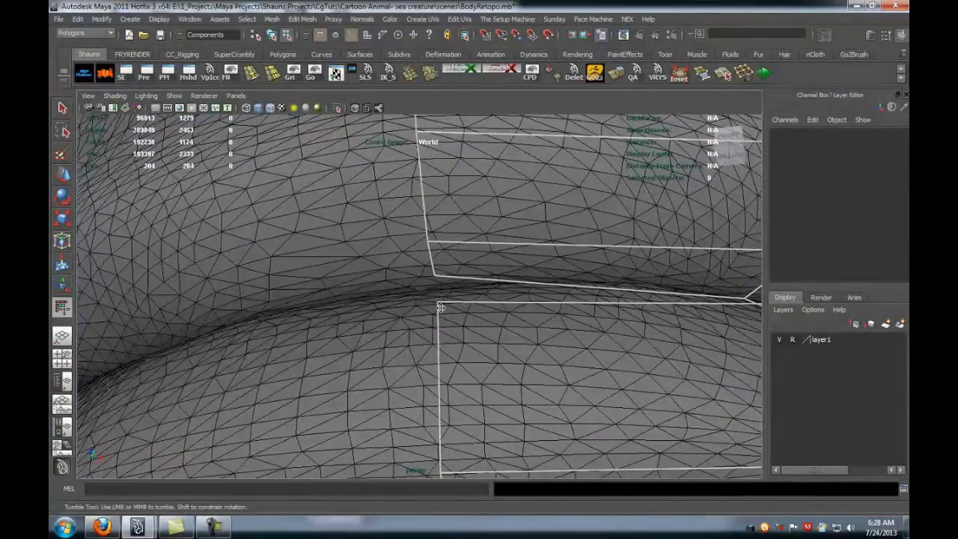
pyautogui.keyDown('alt'); pyautogui.moveTo(454, 314); pyautogui.dragTo(396, 334); pyautogui.keyUp('alt')
pyautogui.keyDown('alt'); pyautogui.moveTo(396, 333); pyautogui.dragTo(392, 336, button='middle'); pyautogui.keyUp('alt')
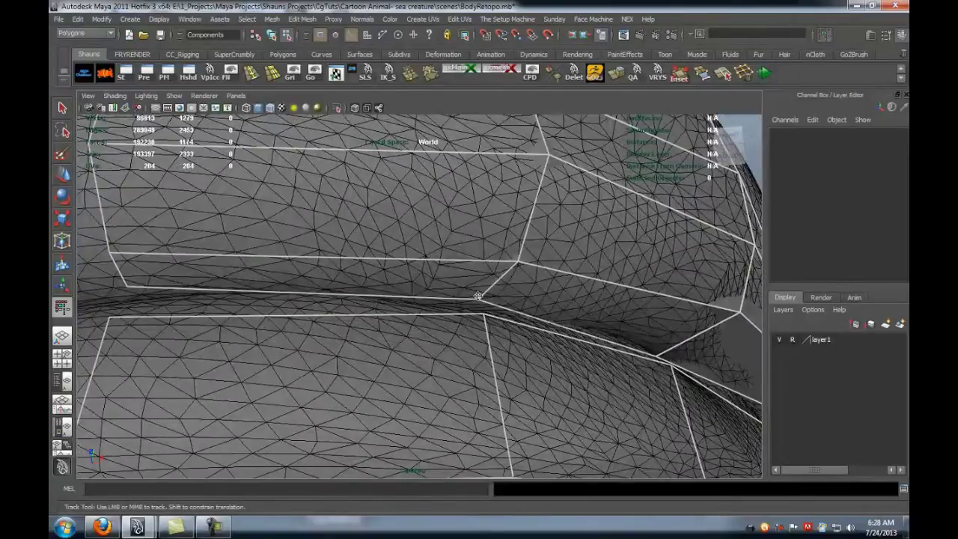
pyautogui.moveTo(483, 313); pyautogui.dragTo(444, 326)
pyautogui.keyDown('alt'); pyautogui.moveTo(444, 326); pyautogui.dragTo(434, 355, button='middle'); pyautogui.keyUp('alt')
pyautogui.moveTo(448, 326); pyautogui.dragTo(440, 355)
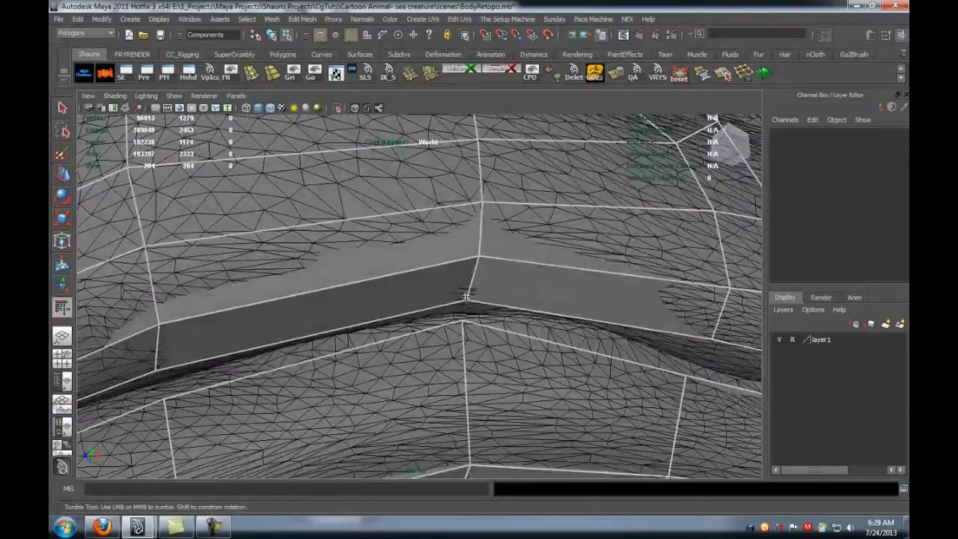
# - Select the border edges of the upper and lower lips along the mouth opening, back to the mouth corner
pyautogui.keyDown('alt'); pyautogui.moveTo(525, 357); pyautogui.dragTo(361, 346, button='middle'); pyautogui.keyUp('alt')
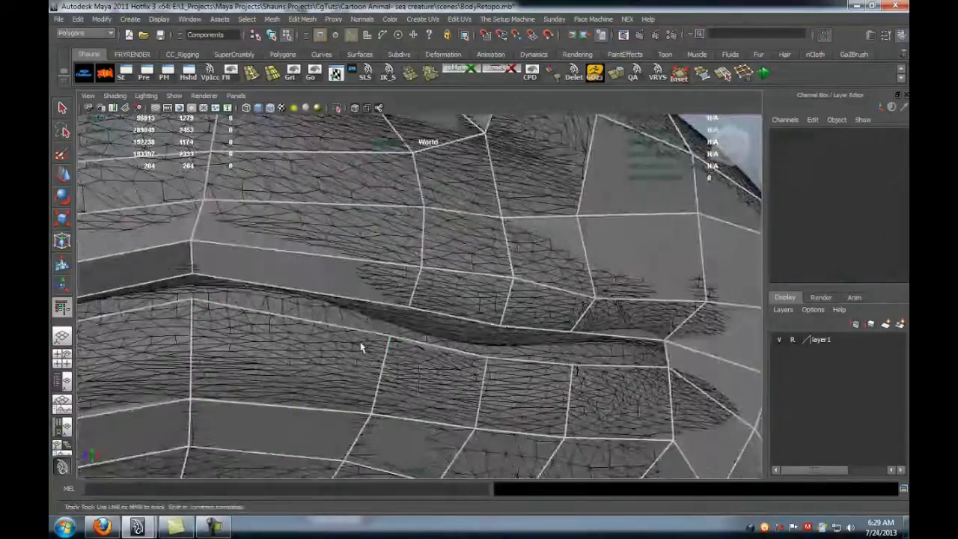
pyautogui.keyDown('alt'); pyautogui.moveTo(362, 346); pyautogui.dragTo(299, 340); pyautogui.keyUp('alt')
pyautogui.keyDown('alt'); pyautogui.moveTo(479, 340); pyautogui.dragTo(584, 337, button='right'); pyautogui.keyUp('alt')
pyautogui.keyDown('alt'); pyautogui.moveTo(584, 337); pyautogui.dragTo(520, 329, button='middle'); pyautogui.keyUp('alt')
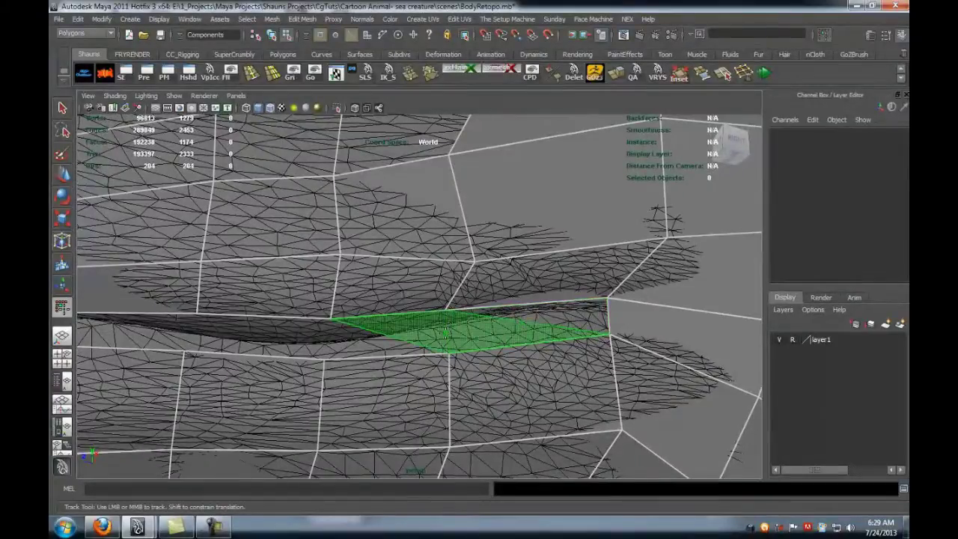
pyautogui.keyDown('alt'); pyautogui.moveTo(479, 337); pyautogui.dragTo(419, 336, button='right'); pyautogui.keyUp('alt')
pyautogui.keyDown('alt'); pyautogui.moveTo(419, 336); pyautogui.dragTo(393, 333); pyautogui.keyUp('alt')
pyautogui.keyDown('alt'); pyautogui.moveTo(393, 333); pyautogui.dragTo(514, 322, button='middle'); pyautogui.keyUp('alt')
pyautogui.press('q')
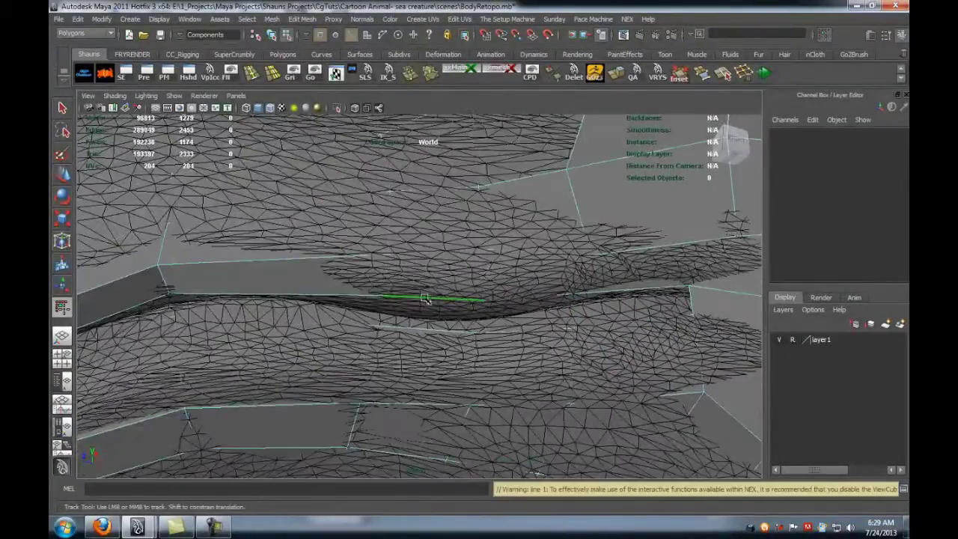
pyautogui.doubleClick(424, 297)
pyautogui.keyDown('alt'); pyautogui.moveTo(411, 308); pyautogui.dragTo(280, 342, button='right'); pyautogui.keyUp('alt')
pyautogui.keyDown('alt'); pyautogui.moveTo(279, 342); pyautogui.dragTo(449, 347); pyautogui.keyUp('alt')
pyautogui.keyDown('alt'); pyautogui.moveTo(449, 347); pyautogui.dragTo(420, 351, button='right'); pyautogui.keyUp('alt')
pyautogui.keyDown('alt'); pyautogui.moveTo(420, 351); pyautogui.dragTo(468, 359); pyautogui.keyUp('alt')
pyautogui.keyDown('alt'); pyautogui.moveTo(468, 359); pyautogui.dragTo(448, 363, button='right'); pyautogui.keyUp('alt')
pyautogui.keyDown('alt'); pyautogui.moveTo(448, 363); pyautogui.dragTo(307, 371); pyautogui.keyUp('alt')
pyautogui.keyDown('alt'); pyautogui.moveTo(307, 371); pyautogui.dragTo(359, 364, button='right'); pyautogui.keyUp('alt')
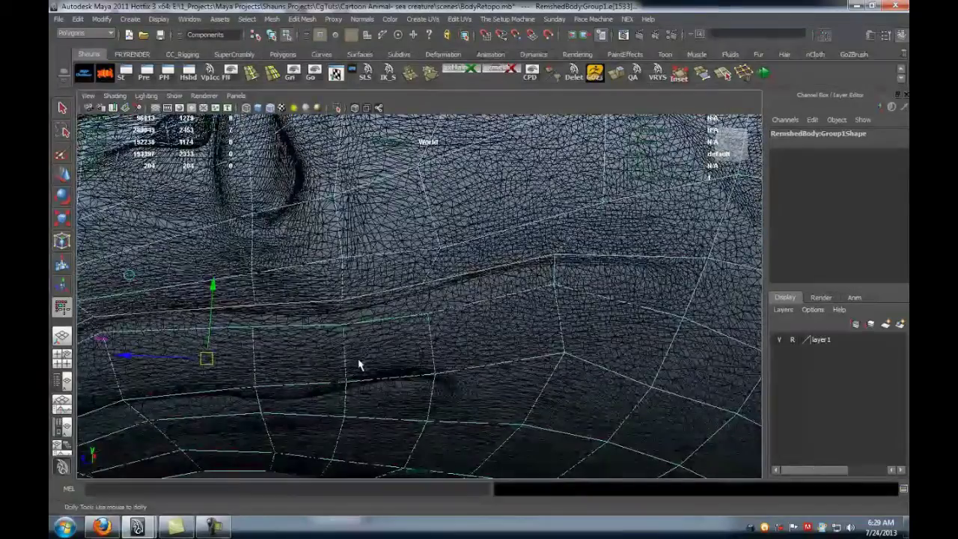
pyautogui.keyDown('alt'); pyautogui.moveTo(315, 349); pyautogui.dragTo(399, 347, button='middle'); pyautogui.keyUp('alt')
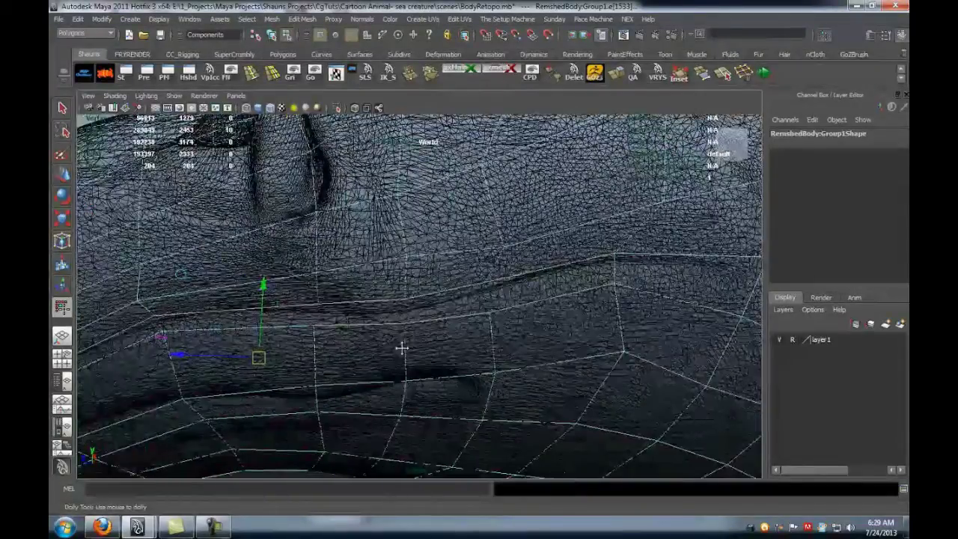
pyautogui.keyDown('alt'); pyautogui.moveTo(400, 347); pyautogui.dragTo(456, 337); pyautogui.keyUp('alt')
pyautogui.keyDown('alt'); pyautogui.moveTo(456, 337); pyautogui.dragTo(523, 306, button='middle'); pyautogui.keyUp('alt')
pyautogui.keyDown('shift'); pyautogui.click(523, 305); pyautogui.keyUp('shift')
pyautogui.keyDown('shift'); pyautogui.click(386, 339); pyautogui.keyUp('shift')
pyautogui.keyDown('alt'); pyautogui.moveTo(377, 346); pyautogui.dragTo(451, 329); pyautogui.keyUp('alt')
pyautogui.keyDown('alt'); pyautogui.moveTo(440, 289); pyautogui.dragTo(362, 360); pyautogui.keyUp('alt')
# - Try to extrude the selected lip border edges without the mouth-corner edge, then undo the extrusion
pyautogui.click(617, 74)
pyautogui.keyDown('alt'); pyautogui.moveTo(543, 331); pyautogui.dragTo(507, 322, button='middle'); pyautogui.keyUp('alt')
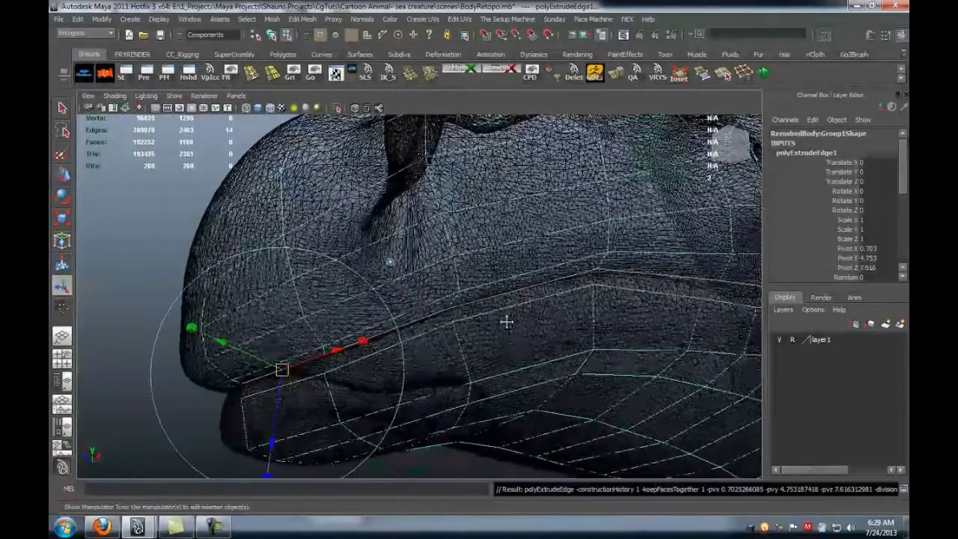
pyautogui.keyDown('alt'); pyautogui.moveTo(507, 321); pyautogui.dragTo(599, 334, button='right'); pyautogui.keyUp('alt')
pyautogui.press('y')
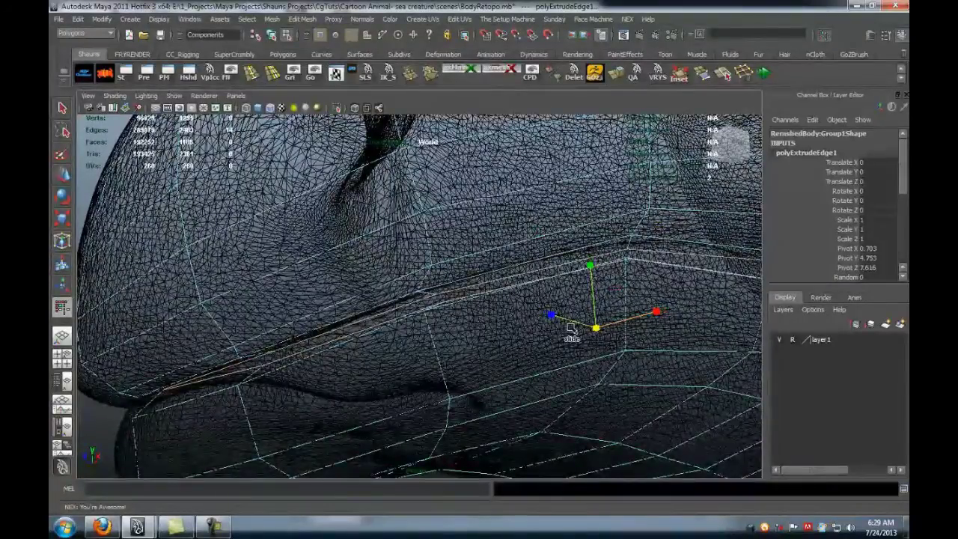
pyautogui.keyDown('alt'); pyautogui.moveTo(571, 329); pyautogui.dragTo(399, 341); pyautogui.keyUp('alt')
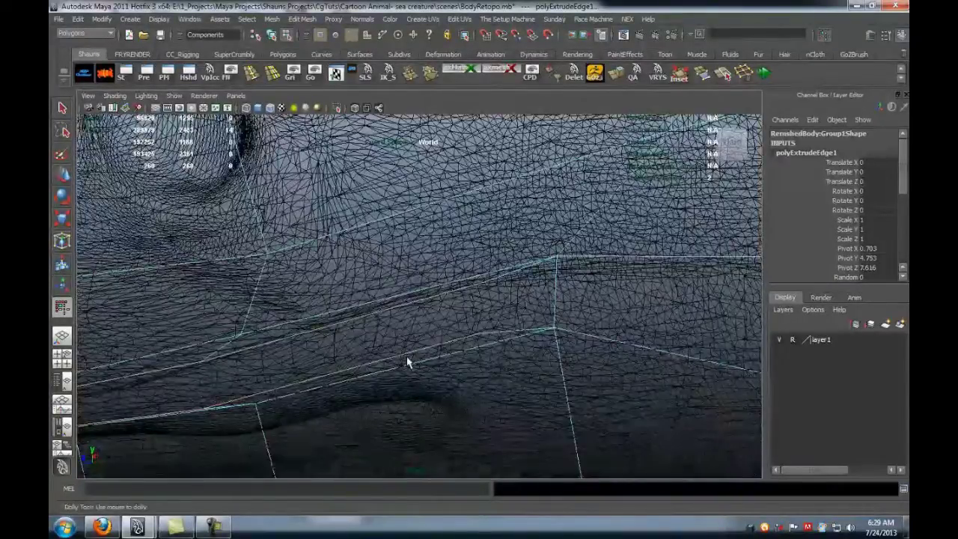
pyautogui.hotkey('ctrl', 'z')
pyautogui.keyDown('alt'); pyautogui.moveTo(475, 344); pyautogui.dragTo(451, 345, button='middle'); pyautogui.keyUp('alt')
pyautogui.keyDown('alt'); pyautogui.moveTo(398, 332); pyautogui.dragTo(334, 354, button='right'); pyautogui.keyUp('alt')
pyautogui.keyDown('alt'); pyautogui.moveTo(334, 354); pyautogui.dragTo(426, 334, button='middle'); pyautogui.keyUp('alt')
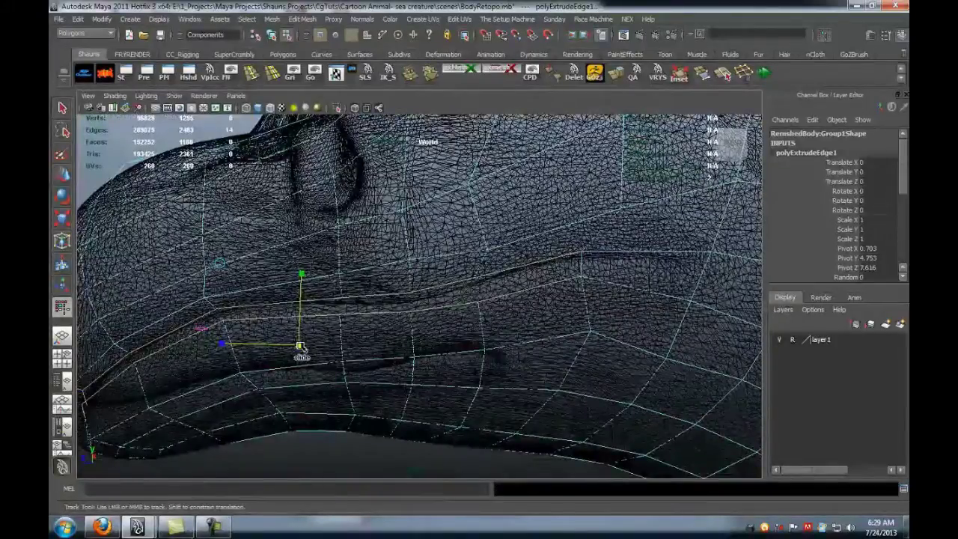
pyautogui.hotkey('ctrl', 'z')
# - Add the short vertical mouth-corner edge to the selection and extrude the complete lip border
pyautogui.keyDown('shift'); pyautogui.click(582, 266); pyautogui.keyUp('shift')
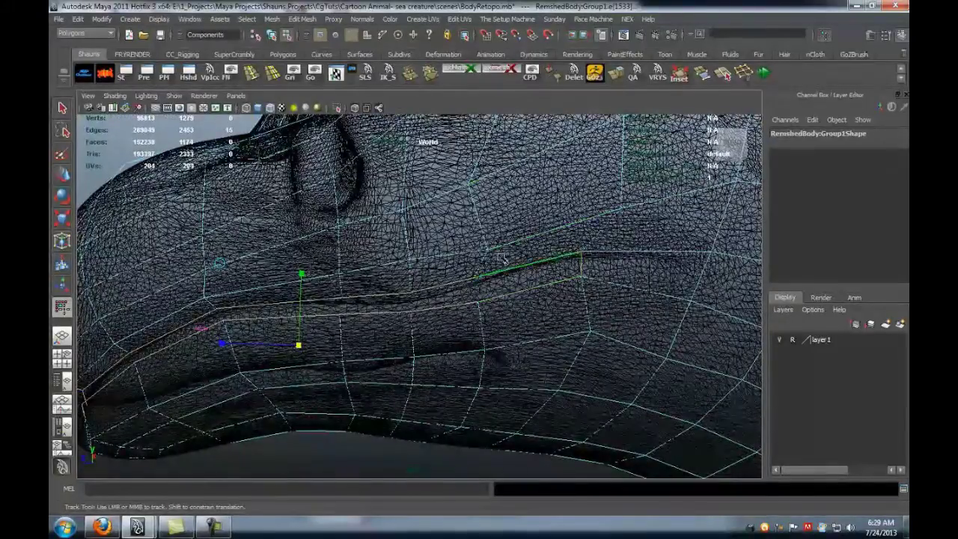
pyautogui.click(614, 75)
pyautogui.keyDown('alt'); pyautogui.moveTo(400, 304); pyautogui.dragTo(440, 295, button='middle'); pyautogui.keyUp('alt')
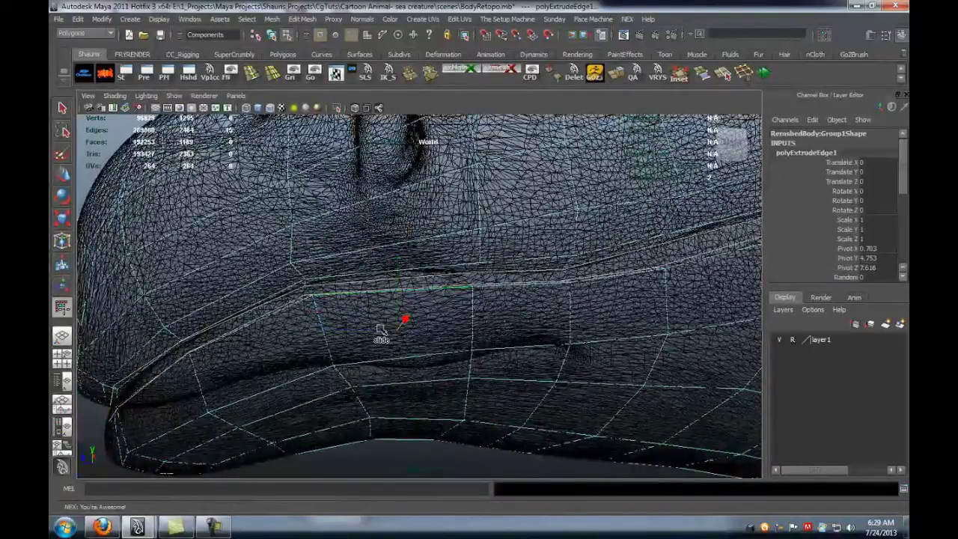
# - Pull the extruded border vertices away from the lip edges at the mouth corner with Quad-Draw, forming an inner lip strip
pyautogui.keyDown('alt'); pyautogui.moveTo(381, 331); pyautogui.dragTo(217, 352, button='middle'); pyautogui.keyUp('alt')
pyautogui.keyDown('alt'); pyautogui.moveTo(217, 351); pyautogui.dragTo(419, 336, button='right'); pyautogui.keyUp('alt')
pyautogui.keyDown('alt'); pyautogui.moveTo(419, 336); pyautogui.dragTo(310, 347, button='middle'); pyautogui.keyUp('alt')
pyautogui.keyDown('alt'); pyautogui.moveTo(310, 346); pyautogui.dragTo(417, 313, button='right'); pyautogui.keyUp('alt')
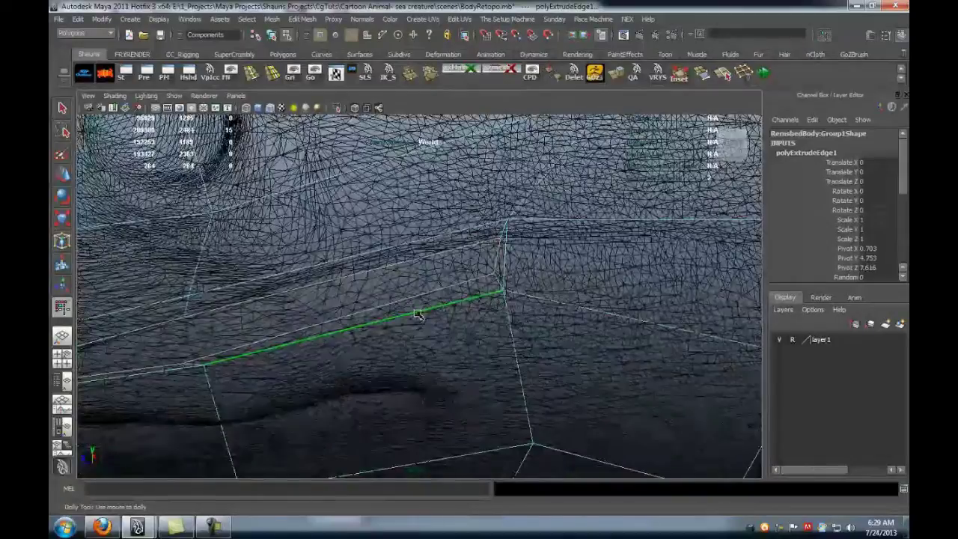
pyautogui.press('y')
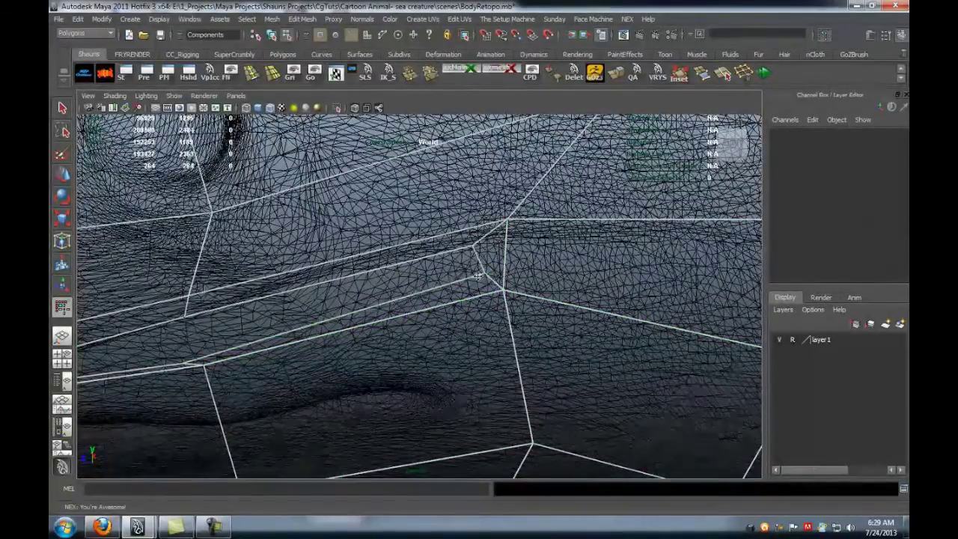
pyautogui.keyDown('alt'); pyautogui.moveTo(443, 284); pyautogui.dragTo(429, 301, button='right'); pyautogui.keyUp('alt')
pyautogui.keyDown('alt'); pyautogui.moveTo(429, 301); pyautogui.dragTo(528, 291, button='middle'); pyautogui.keyUp('alt')
pyautogui.keyDown('alt'); pyautogui.moveTo(528, 292); pyautogui.dragTo(614, 290, button='right'); pyautogui.keyUp('alt')
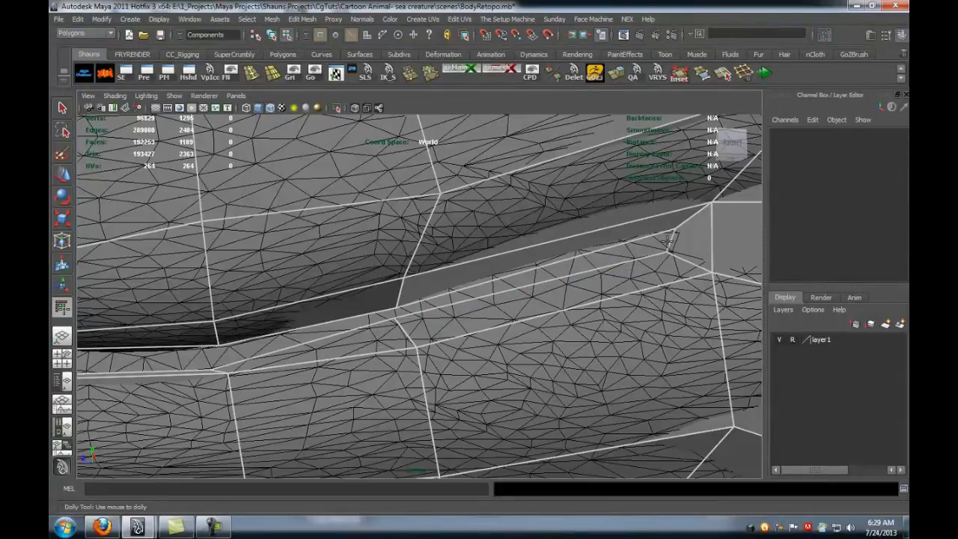
pyautogui.keyDown('alt'); pyautogui.moveTo(479, 300); pyautogui.dragTo(591, 300, button='middle'); pyautogui.keyUp('alt')
pyautogui.keyDown('alt'); pyautogui.moveTo(570, 308); pyautogui.dragTo(468, 304); pyautogui.keyUp('alt')
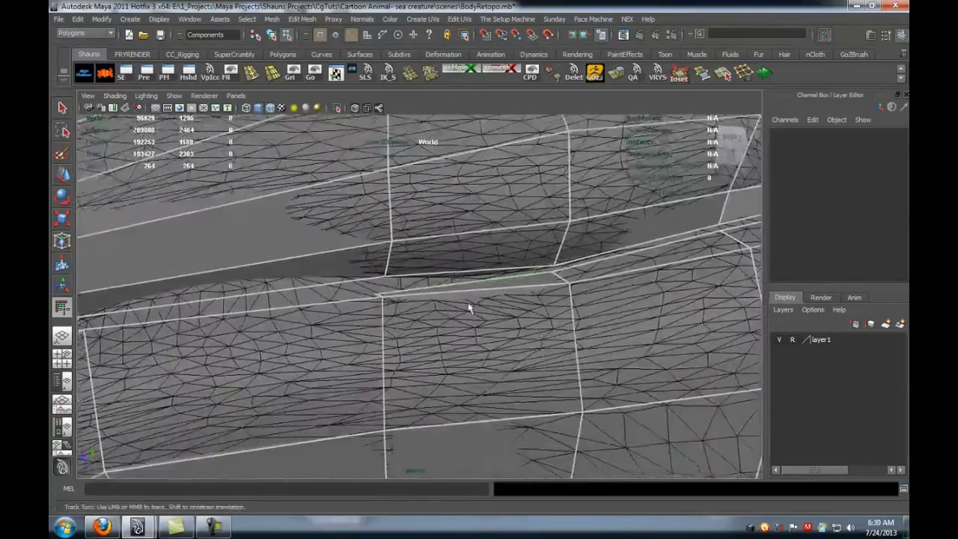
# - Separate the extruded inner vertices from the lower lip's edge vertices along the side of the mouth
pyautogui.keyDown('alt'); pyautogui.moveTo(363, 311); pyautogui.dragTo(494, 289); pyautogui.keyUp('alt')
pyautogui.keyDown('alt'); pyautogui.moveTo(494, 289); pyautogui.dragTo(422, 345, button='right'); pyautogui.keyUp('alt')
pyautogui.keyDown('alt'); pyautogui.moveTo(423, 345); pyautogui.dragTo(461, 333, button='middle'); pyautogui.keyUp('alt')
pyautogui.moveTo(344, 340); pyautogui.dragTo(337, 322, button='middle')
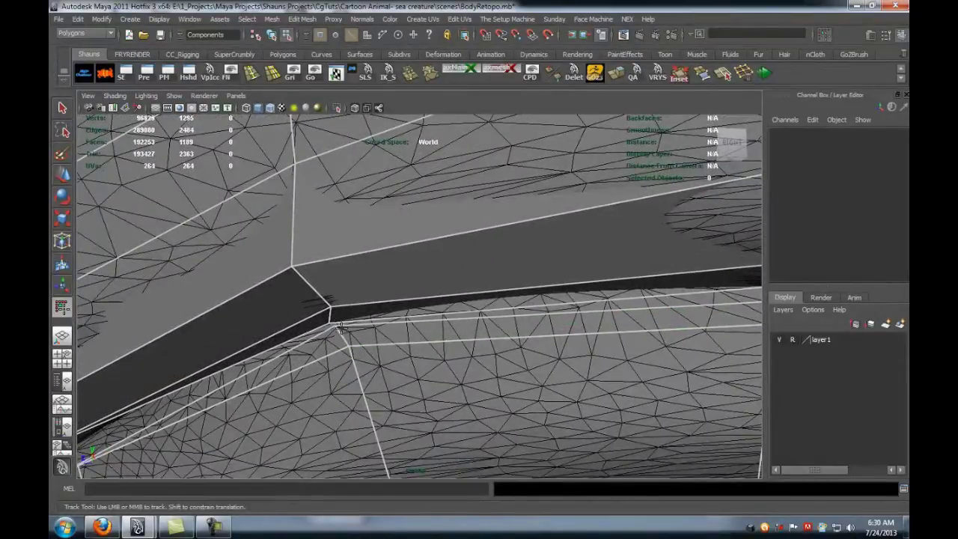
pyautogui.keyDown('alt'); pyautogui.moveTo(540, 330); pyautogui.dragTo(500, 353, button='right'); pyautogui.keyUp('alt')
pyautogui.keyDown('alt'); pyautogui.moveTo(499, 353); pyautogui.dragTo(329, 338, button='middle'); pyautogui.keyUp('alt')
pyautogui.keyDown('alt'); pyautogui.moveTo(329, 338); pyautogui.dragTo(415, 330, button='right'); pyautogui.keyUp('alt')
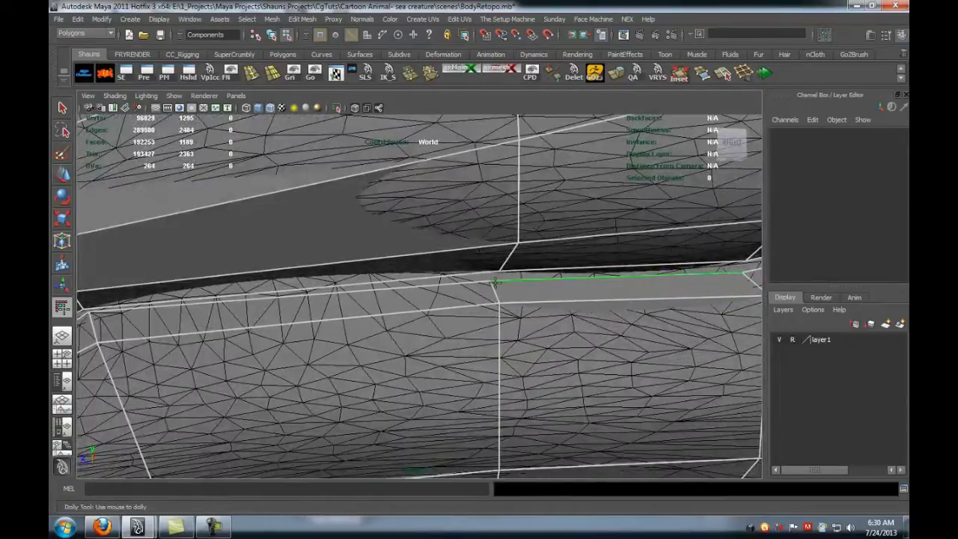
pyautogui.moveTo(499, 306); pyautogui.dragTo(498, 318, button='middle')
pyautogui.moveTo(498, 284); pyautogui.dragTo(498, 276, button='middle')
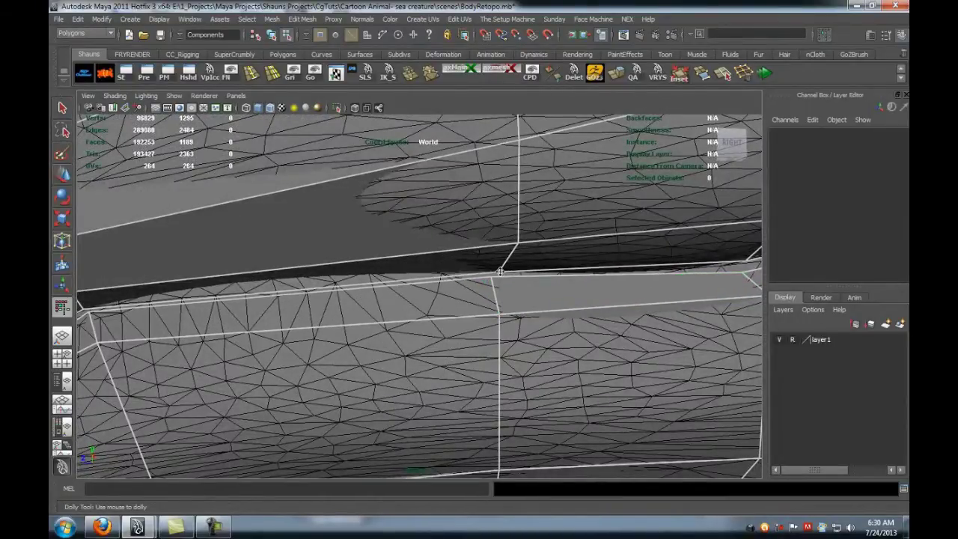
# - Raise the extruded border vertices farther forward on the lower lip toward the mouth crease
pyautogui.keyDown('alt'); pyautogui.moveTo(344, 326); pyautogui.dragTo(404, 337); pyautogui.keyUp('alt')
pyautogui.keyDown('alt'); pyautogui.moveTo(404, 337); pyautogui.dragTo(483, 317, button='middle'); pyautogui.keyUp('alt')
pyautogui.keyDown('alt'); pyautogui.moveTo(484, 317); pyautogui.dragTo(374, 386); pyautogui.keyUp('alt')
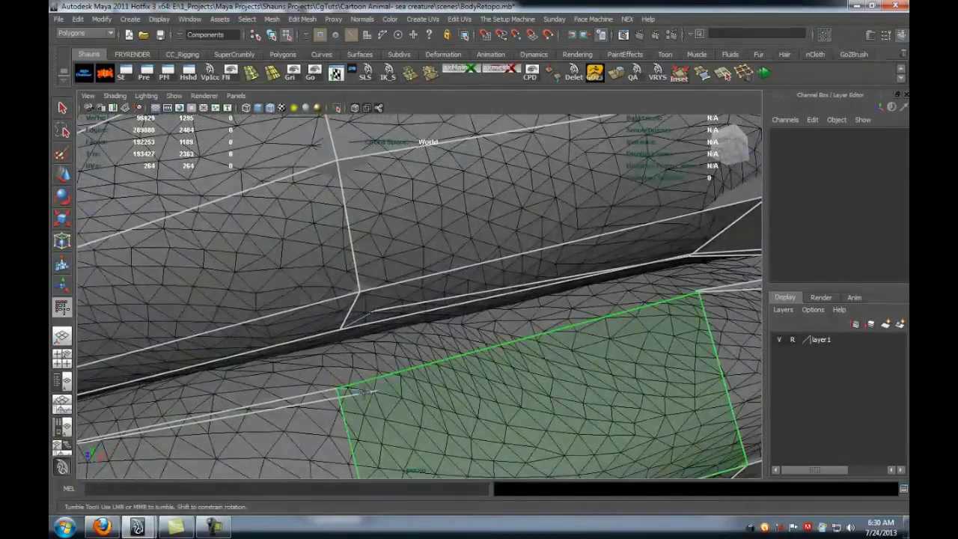
pyautogui.moveTo(339, 388); pyautogui.dragTo(345, 342, button='middle')
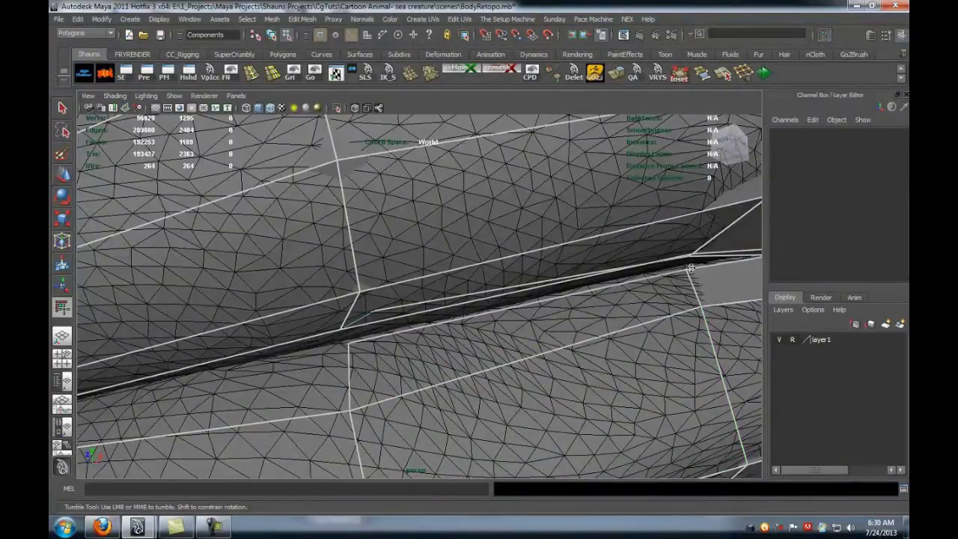
# - Try to reposition the extruded inner vertex at the bend of the lower lip, undoing the moves
pyautogui.keyDown('alt'); pyautogui.moveTo(589, 331); pyautogui.dragTo(412, 348); pyautogui.keyUp('alt')
pyautogui.keyDown('alt'); pyautogui.moveTo(527, 265); pyautogui.dragTo(454, 306); pyautogui.keyUp('alt')
pyautogui.hotkey('ctrl', 'z')
pyautogui.keyDown('alt'); pyautogui.moveTo(454, 306); pyautogui.dragTo(486, 336, button='middle'); pyautogui.keyUp('alt')
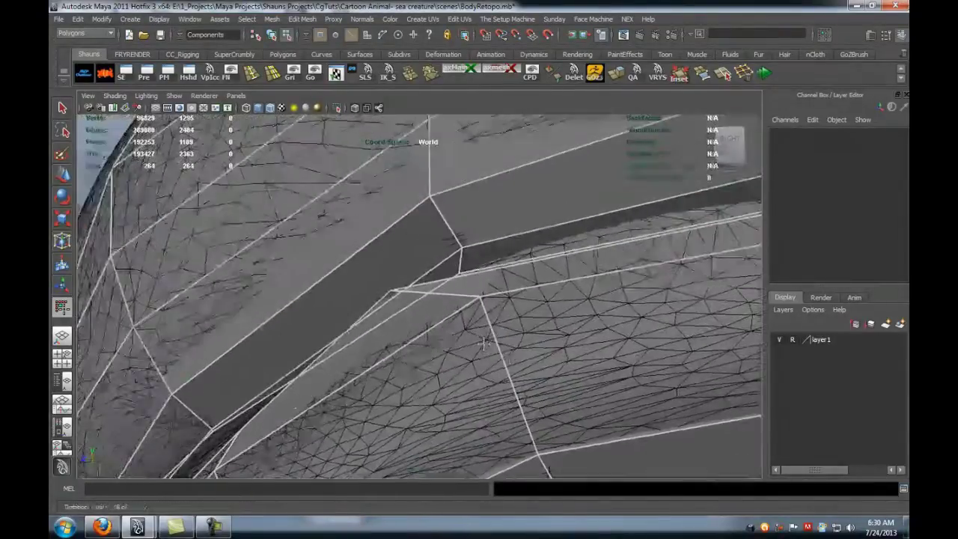
pyautogui.keyDown('alt'); pyautogui.moveTo(485, 336); pyautogui.dragTo(388, 312, button='right'); pyautogui.keyUp('alt')
pyautogui.moveTo(361, 293)
pyautogui.mouseDown()
pyautogui.moveTo(372, 297)
pyautogui.moveTo(368, 286)
pyautogui.mouseUp()
pyautogui.hotkey('ctrl', 'z')
# - Isolate the stray extruded lower-lip vertex in wireframe vertex mode and move it back toward the lip edge
pyautogui.keyDown('alt'); pyautogui.moveTo(440, 314); pyautogui.dragTo(280, 354); pyautogui.keyUp('alt')
pyautogui.keyDown('alt'); pyautogui.moveTo(280, 355); pyautogui.dragTo(280, 337, button='middle'); pyautogui.keyUp('alt')
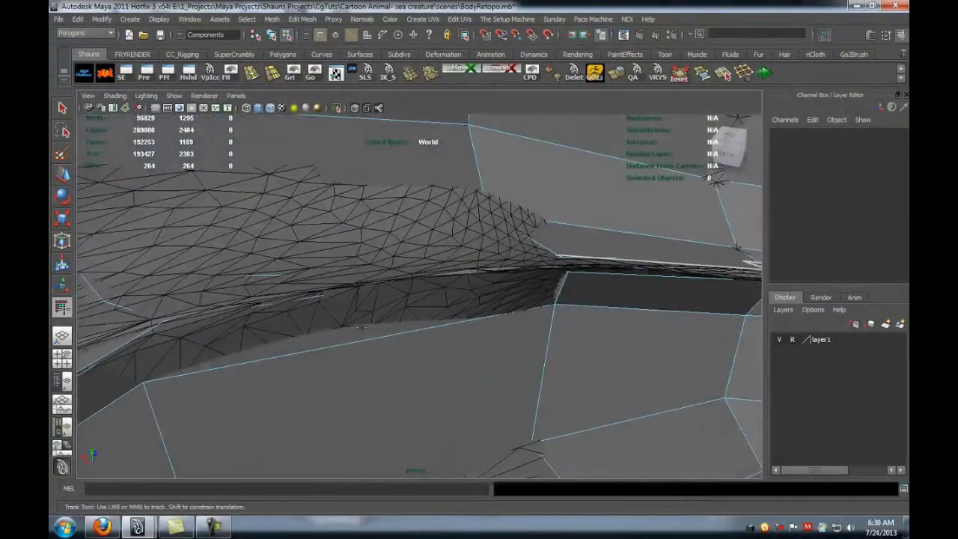
pyautogui.press('4')
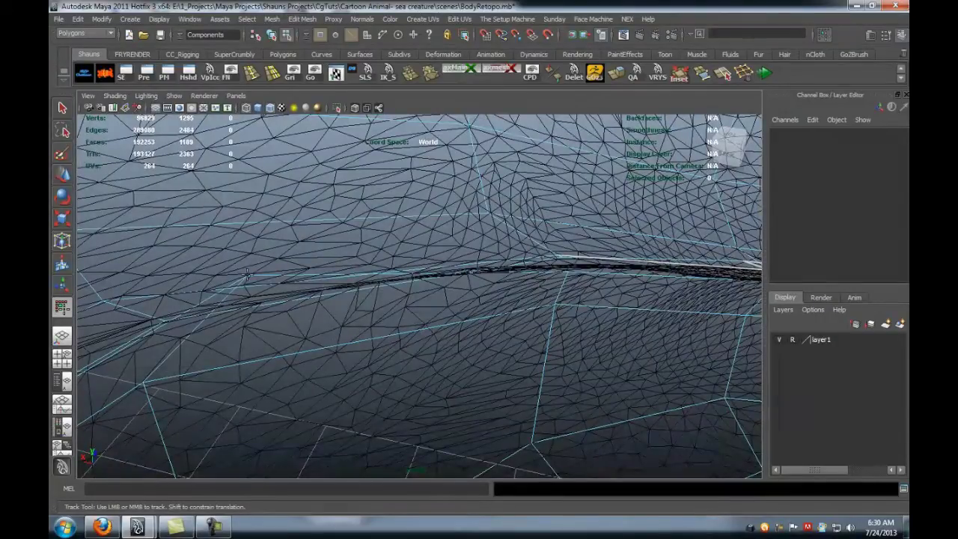
pyautogui.click(251, 283)
pyautogui.moveTo(246, 273)
pyautogui.mouseDown(button='right')
pyautogui.moveTo(229, 264)
pyautogui.moveTo(241, 270)
pyautogui.mouseUp(button='right')
pyautogui.rightClick(245, 273)
pyautogui.moveTo(157, 372); pyautogui.dragTo(120, 321, button='right')
pyautogui.moveTo(232, 266); pyautogui.dragTo(277, 283)
pyautogui.keyDown('alt'); pyautogui.moveTo(240, 324); pyautogui.dragTo(409, 315); pyautogui.keyUp('alt')
pyautogui.keyDown('alt'); pyautogui.moveTo(606, 220); pyautogui.dragTo(489, 274, button='middle'); pyautogui.keyUp('alt')
pyautogui.press('5')
pyautogui.moveTo(480, 257); pyautogui.dragTo(541, 280)
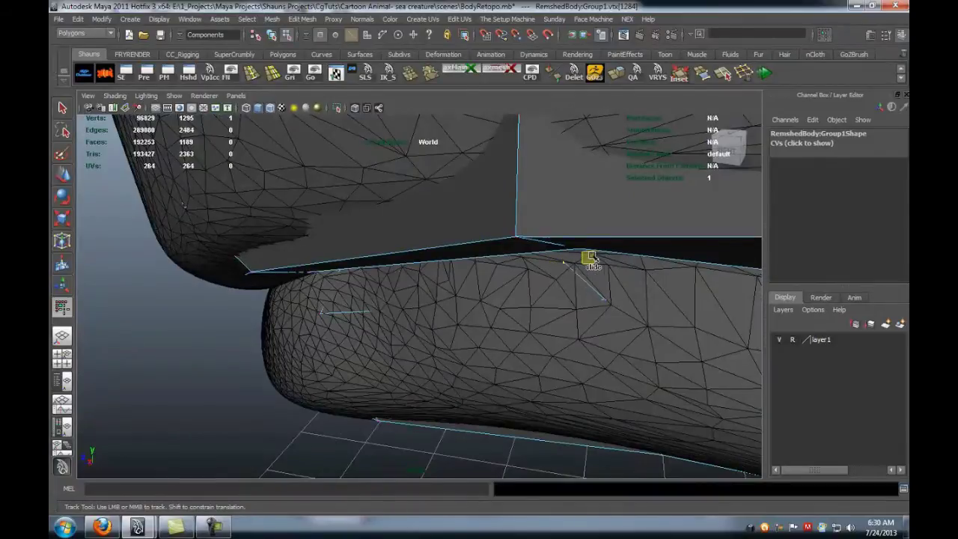
# - Place the inner vertex just above the lower lip's edge at its bend with Quad-Draw
pyautogui.press('y')
pyautogui.moveTo(574, 264)
pyautogui.keyDown('alt'); pyautogui.mouseDown()
pyautogui.moveTo(571, 301)
pyautogui.moveTo(516, 337)
pyautogui.mouseUp(); pyautogui.keyUp('alt')
pyautogui.keyDown('alt'); pyautogui.moveTo(517, 337); pyautogui.dragTo(554, 327, button='right'); pyautogui.keyUp('alt')
pyautogui.moveTo(516, 326)
pyautogui.keyDown('alt'); pyautogui.mouseDown(button='middle')
pyautogui.moveTo(503, 318)
pyautogui.moveTo(523, 273)
pyautogui.mouseUp(button='middle'); pyautogui.keyUp('alt')
pyautogui.moveTo(487, 278); pyautogui.dragTo(490, 250)
pyautogui.keyDown('alt'); pyautogui.moveTo(490, 255); pyautogui.dragTo(443, 319, button='right'); pyautogui.keyUp('alt')
pyautogui.keyDown('alt'); pyautogui.moveTo(443, 319); pyautogui.dragTo(532, 304); pyautogui.keyUp('alt')
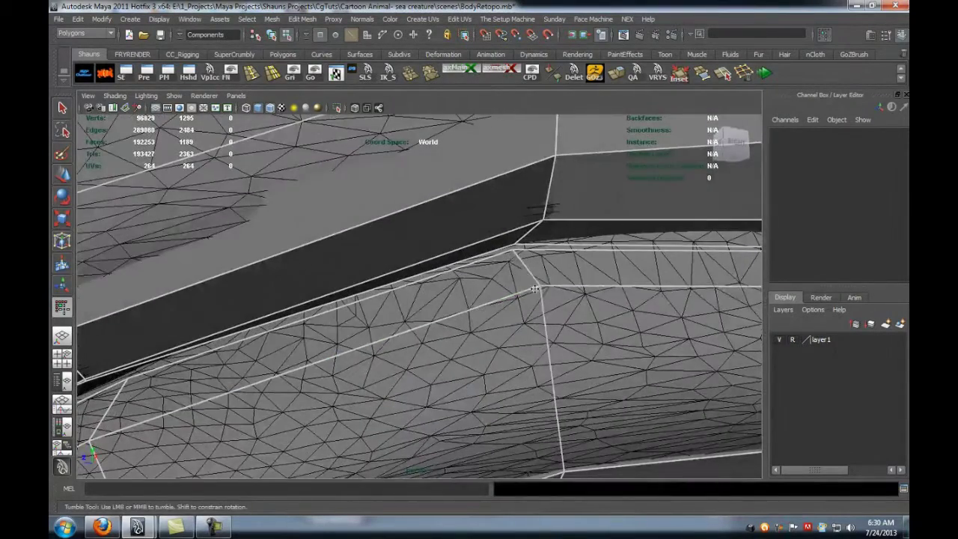
# - Raise the lower lip's edge vertices near the front of the mouth to narrow the inner lip strip
pyautogui.keyDown('alt'); pyautogui.moveTo(529, 294); pyautogui.dragTo(368, 321, button='middle'); pyautogui.keyUp('alt')
pyautogui.keyDown('alt'); pyautogui.moveTo(367, 321); pyautogui.dragTo(511, 321); pyautogui.keyUp('alt')
pyautogui.keyDown('alt'); pyautogui.moveTo(511, 321); pyautogui.dragTo(558, 352, button='right'); pyautogui.keyUp('alt')
pyautogui.keyDown('alt'); pyautogui.moveTo(431, 350); pyautogui.dragTo(493, 333, button='middle'); pyautogui.keyUp('alt')
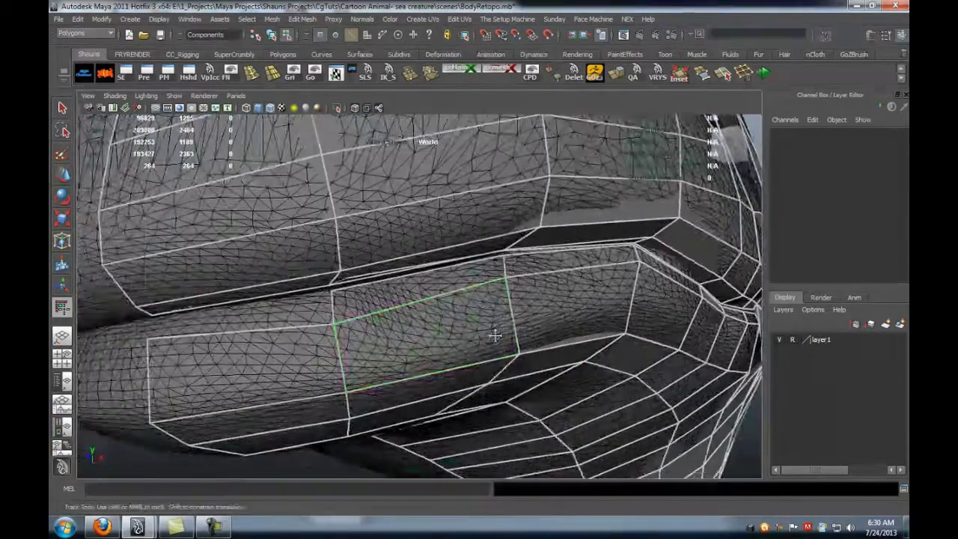
pyautogui.keyDown('alt'); pyautogui.moveTo(359, 340); pyautogui.dragTo(397, 336, button='right'); pyautogui.keyUp('alt')
pyautogui.keyDown('alt'); pyautogui.moveTo(397, 336); pyautogui.dragTo(470, 309, button='middle'); pyautogui.keyUp('alt')
pyautogui.moveTo(434, 305); pyautogui.dragTo(435, 268)
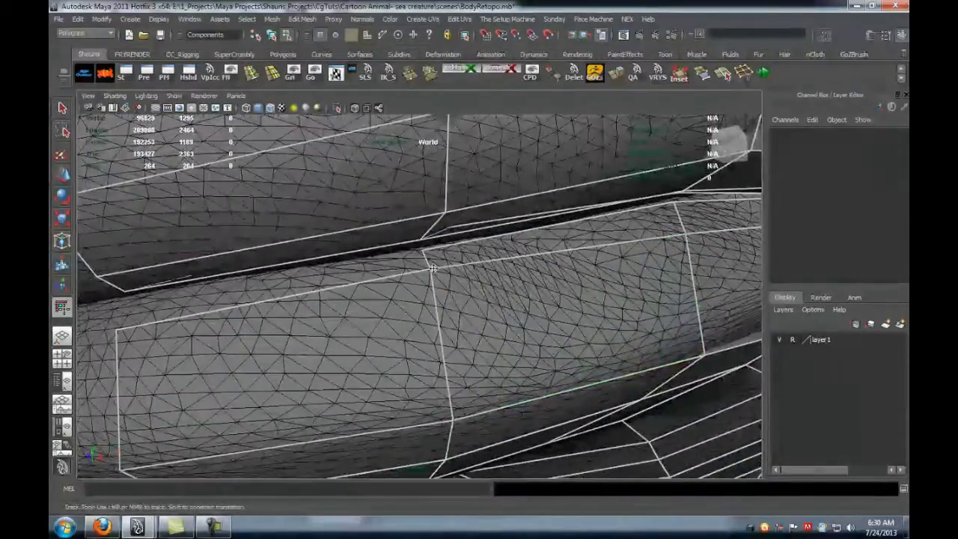
pyautogui.keyDown('alt'); pyautogui.moveTo(334, 317); pyautogui.dragTo(343, 337); pyautogui.keyUp('alt')
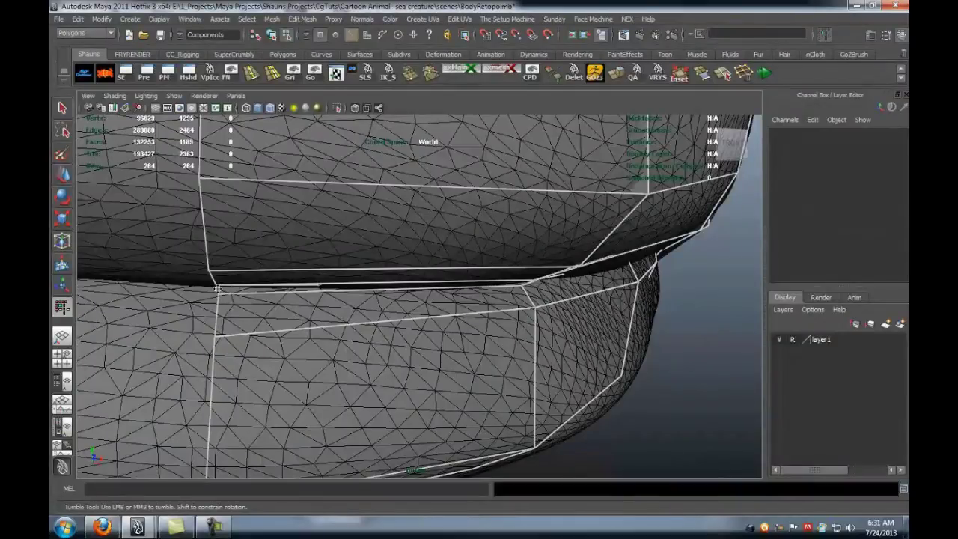
pyautogui.keyDown('alt'); pyautogui.moveTo(271, 331); pyautogui.dragTo(205, 297); pyautogui.keyUp('alt')
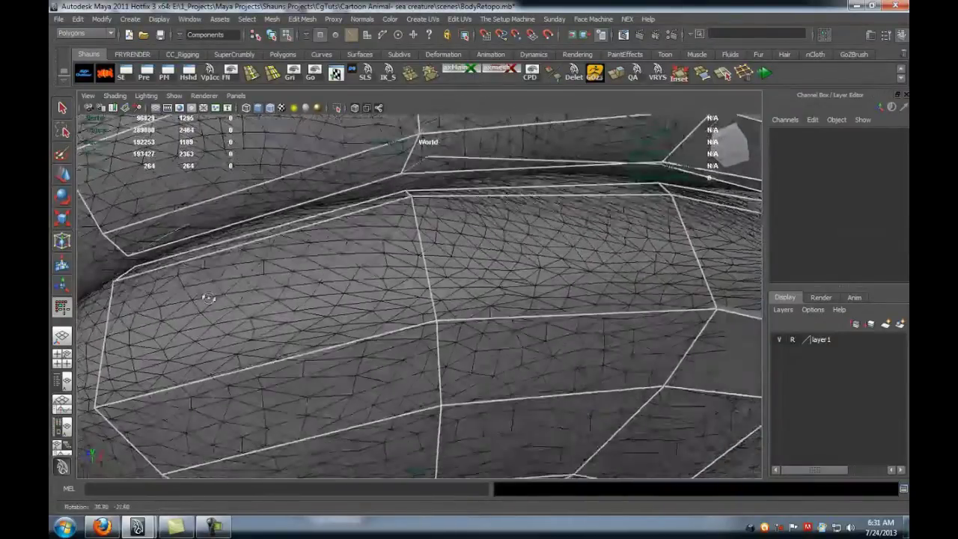
pyautogui.keyDown('alt'); pyautogui.moveTo(327, 271); pyautogui.dragTo(328, 312, button='middle'); pyautogui.keyUp('alt')
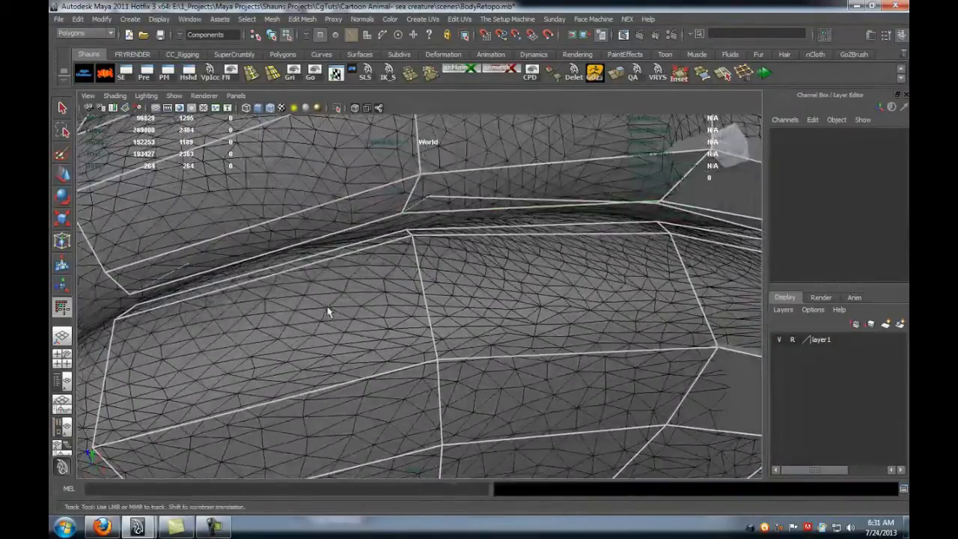
# - Select the extruded inner vertex at the upper lip's bend with the Move tool and turn on X-Ray shading
pyautogui.press('w')
pyautogui.click(429, 197)
pyautogui.keyDown('alt'); pyautogui.moveTo(434, 214); pyautogui.dragTo(424, 242); pyautogui.keyUp('alt')
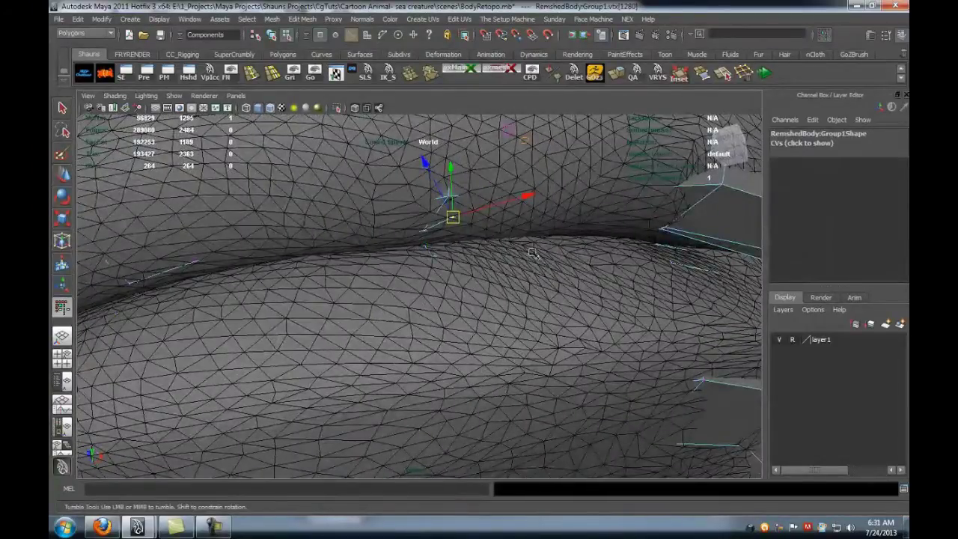
pyautogui.click(119, 96)
pyautogui.click(151, 225)
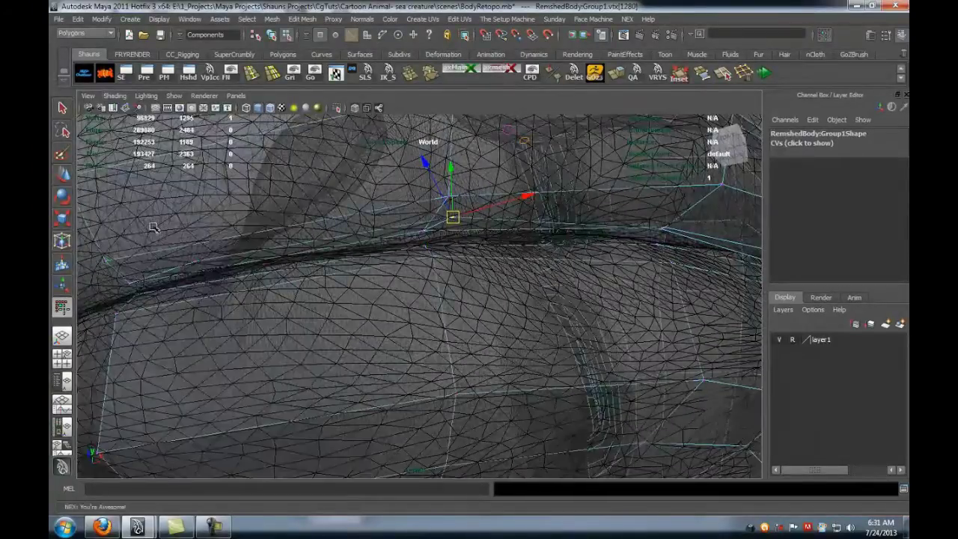
# - Select the lip's edge vertex at the front centreline of the mouth and adjust its position with the Move tool
pyautogui.keyDown('alt'); pyautogui.moveTo(452, 229); pyautogui.dragTo(450, 245); pyautogui.keyUp('alt')
pyautogui.keyDown('alt'); pyautogui.moveTo(450, 245); pyautogui.dragTo(449, 253, button='middle'); pyautogui.keyUp('alt')
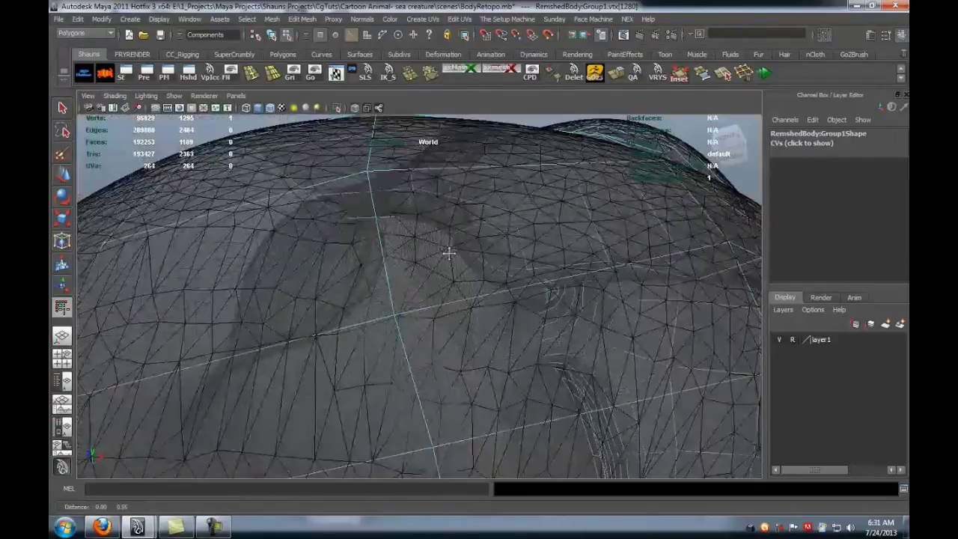
pyautogui.keyDown('alt'); pyautogui.moveTo(449, 253); pyautogui.dragTo(451, 218); pyautogui.keyUp('alt')
pyautogui.keyDown('alt'); pyautogui.moveTo(451, 218); pyautogui.dragTo(452, 265, button='middle'); pyautogui.keyUp('alt')
pyautogui.moveTo(449, 292); pyautogui.dragTo(366, 333)
pyautogui.keyDown('alt'); pyautogui.moveTo(366, 334); pyautogui.dragTo(374, 331, button='middle'); pyautogui.keyUp('alt')
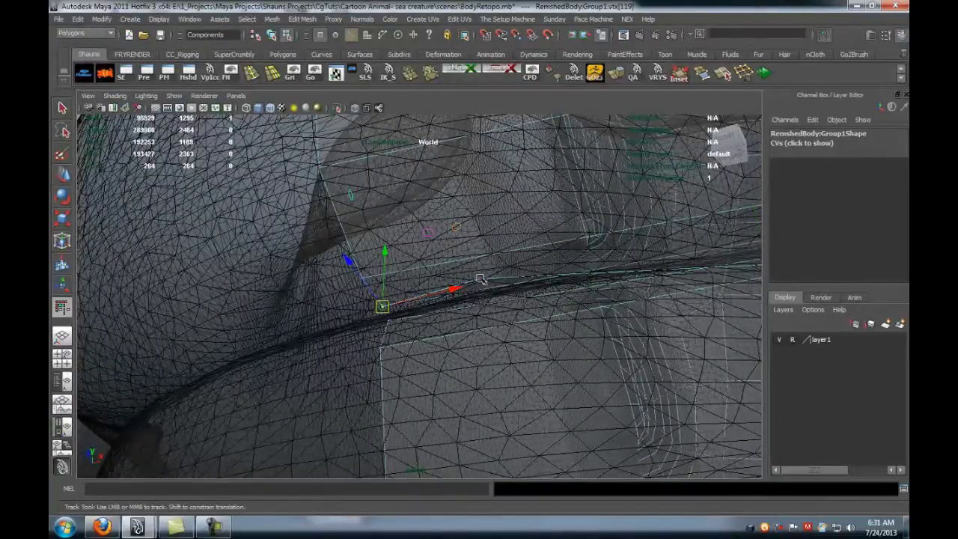
pyautogui.moveTo(479, 280)
pyautogui.mouseDown()
pyautogui.moveTo(417, 316)
pyautogui.moveTo(430, 336)
pyautogui.moveTo(414, 342)
pyautogui.moveTo(430, 334)
pyautogui.mouseUp()
# - Reposition the lip vertices around the bend with Quad-Draw so the inner border follows the mouth line
pyautogui.scroll(1, 414, 342)
pyautogui.scroll(-1, 414, 342)
pyautogui.keyDown('alt'); pyautogui.moveTo(429, 333); pyautogui.dragTo(461, 334, button='right'); pyautogui.keyUp('alt')
pyautogui.moveTo(267, 336)
pyautogui.mouseDown()
pyautogui.moveTo(263, 358)
pyautogui.moveTo(269, 342)
pyautogui.moveTo(250, 343)
pyautogui.mouseUp()
pyautogui.keyDown('alt'); pyautogui.moveTo(458, 339); pyautogui.dragTo(352, 344, button='middle'); pyautogui.keyUp('alt')
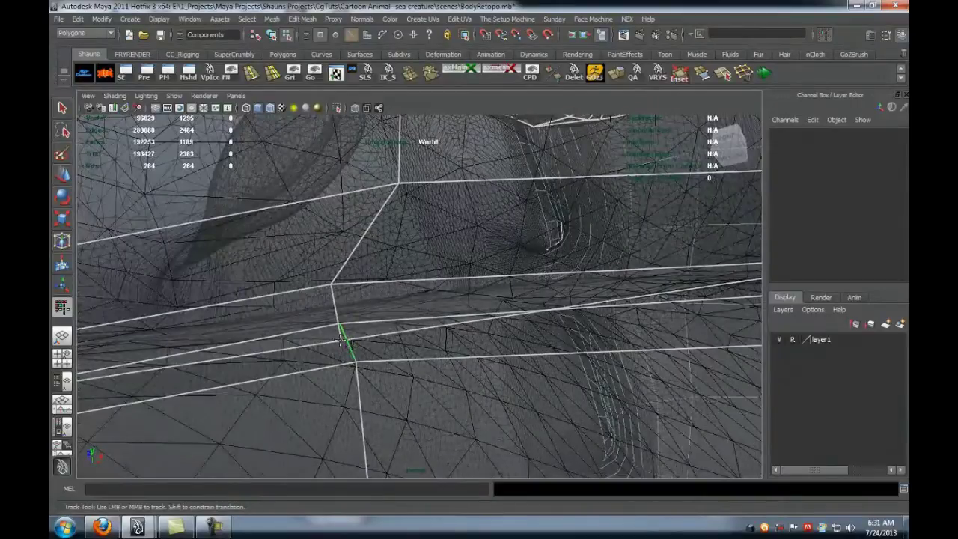
pyautogui.moveTo(340, 341); pyautogui.dragTo(342, 292)
pyautogui.moveTo(400, 180); pyautogui.dragTo(390, 228)
# - Examine the edge flow along both lips and their inner borders, from the mouth corner to the front
pyautogui.scroll(-4, 421, 268)
pyautogui.scroll(-5, 421, 267)
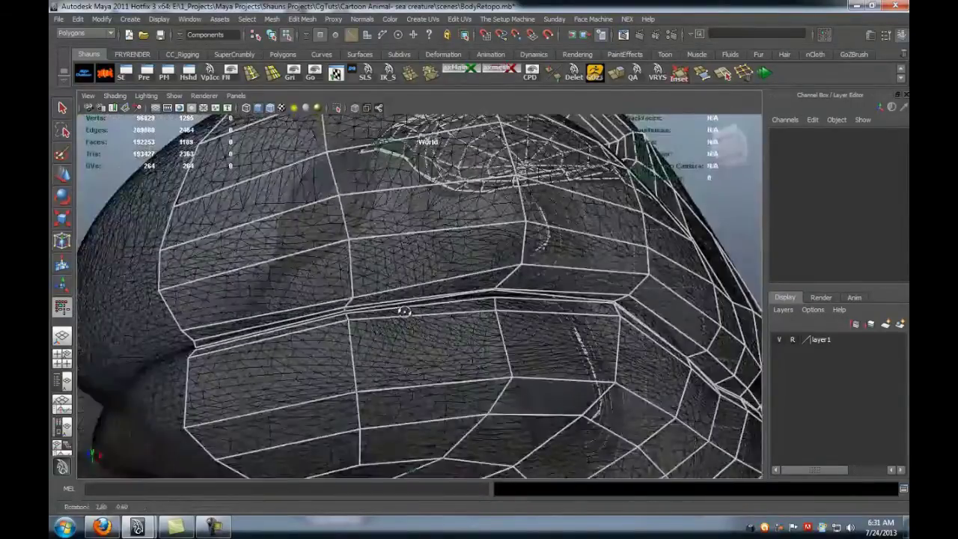
pyautogui.keyDown('alt'); pyautogui.moveTo(402, 310); pyautogui.dragTo(363, 319); pyautogui.keyUp('alt')
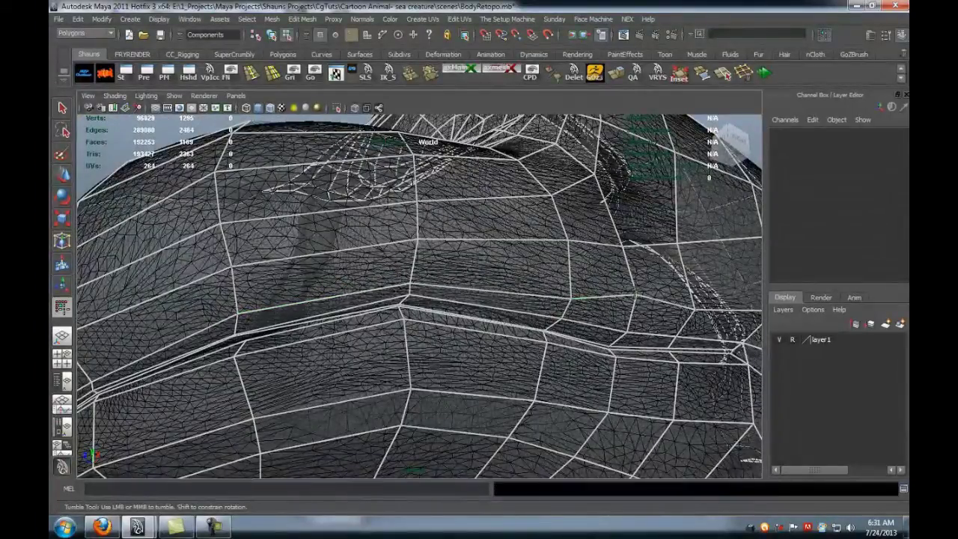
pyautogui.keyDown('alt'); pyautogui.moveTo(634, 308); pyautogui.dragTo(465, 298); pyautogui.keyUp('alt')
pyautogui.keyDown('alt'); pyautogui.moveTo(465, 298); pyautogui.dragTo(444, 305, button='middle'); pyautogui.keyUp('alt')
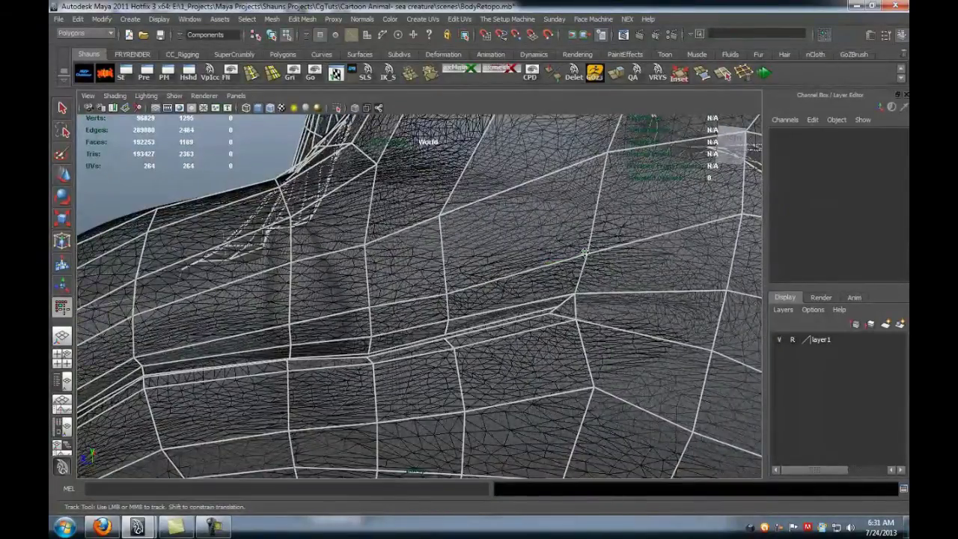
pyautogui.keyDown('alt'); pyautogui.moveTo(584, 254); pyautogui.dragTo(454, 354, button='right'); pyautogui.keyUp('alt')
pyautogui.keyDown('alt'); pyautogui.moveTo(454, 354); pyautogui.dragTo(497, 358); pyautogui.keyUp('alt')
pyautogui.keyDown('alt'); pyautogui.moveTo(497, 358); pyautogui.dragTo(415, 232, button='middle'); pyautogui.keyUp('alt')
pyautogui.keyDown('alt'); pyautogui.moveTo(416, 232); pyautogui.dragTo(449, 272, button='right'); pyautogui.keyUp('alt')
pyautogui.keyDown('alt'); pyautogui.moveTo(449, 272); pyautogui.dragTo(472, 352); pyautogui.keyUp('alt')
pyautogui.keyDown('alt'); pyautogui.moveTo(337, 262); pyautogui.dragTo(367, 241, button='right'); pyautogui.keyUp('alt')
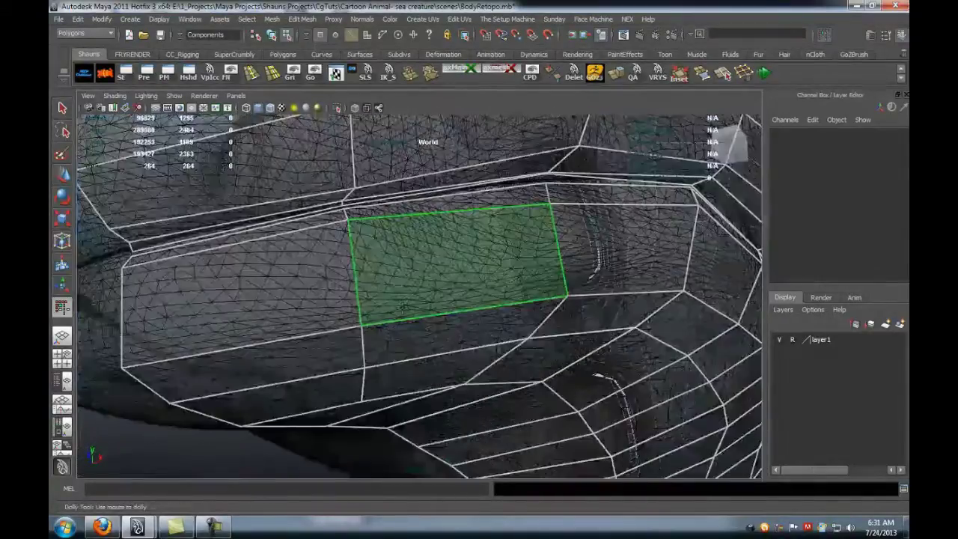
pyautogui.keyDown('alt'); pyautogui.moveTo(366, 241); pyautogui.dragTo(434, 315, button='middle'); pyautogui.keyUp('alt')
pyautogui.keyDown('alt'); pyautogui.moveTo(434, 316); pyautogui.dragTo(425, 294, button='right'); pyautogui.keyUp('alt')
pyautogui.keyDown('alt'); pyautogui.moveTo(425, 293); pyautogui.dragTo(419, 243); pyautogui.keyUp('alt')
pyautogui.keyDown('alt'); pyautogui.moveTo(419, 243); pyautogui.dragTo(445, 339, button='middle'); pyautogui.keyUp('alt')
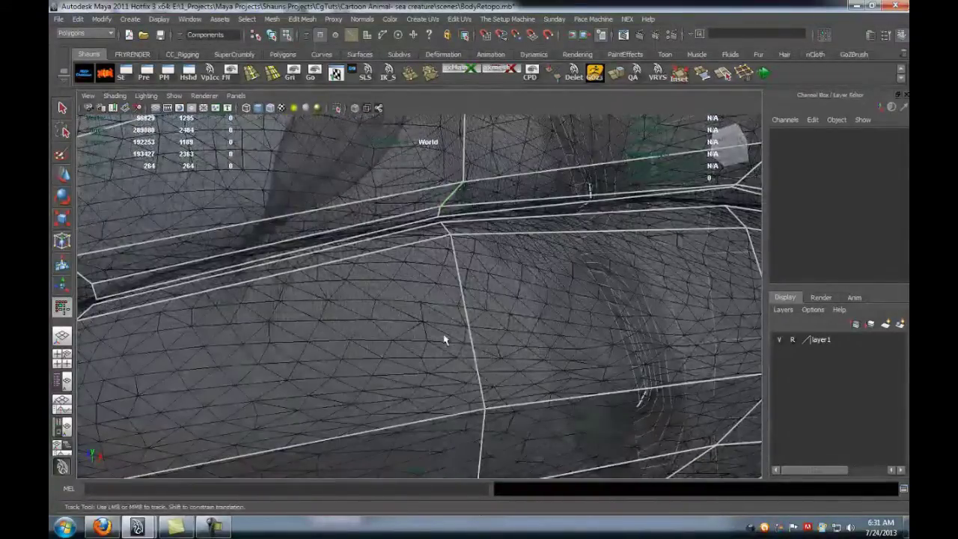
pyautogui.keyDown('alt'); pyautogui.moveTo(509, 238); pyautogui.dragTo(456, 199, button='right'); pyautogui.keyUp('alt')
pyautogui.keyDown('alt'); pyautogui.moveTo(456, 199); pyautogui.dragTo(419, 260, button='middle'); pyautogui.keyUp('alt')
pyautogui.scroll(-8, 420, 261)
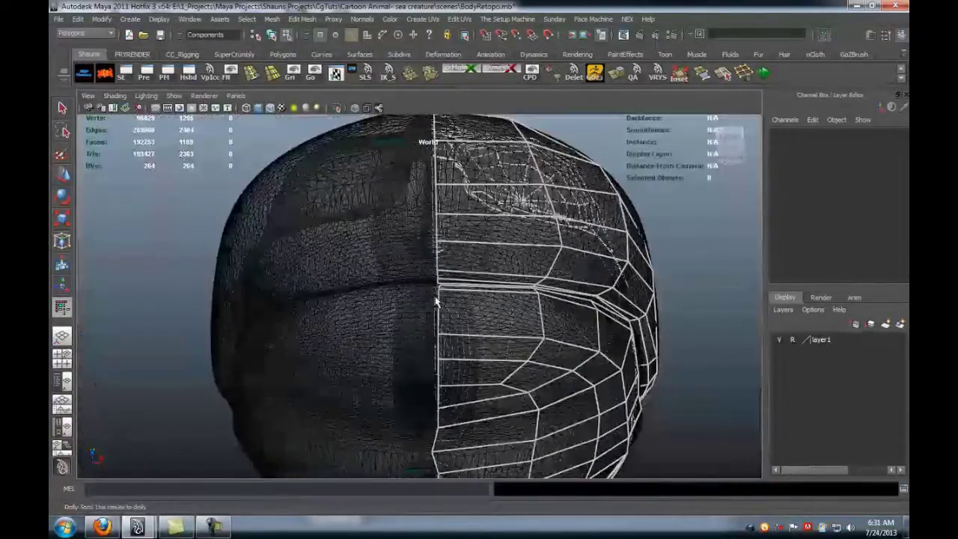
# - Inspect the retopologized mesh over the whole creature, including the head, back spikes, flippers and tail
pyautogui.scroll(-5, 436, 301)
pyautogui.keyDown('alt'); pyautogui.moveTo(436, 301); pyautogui.dragTo(427, 374, button='middle'); pyautogui.keyUp('alt')
pyautogui.keyDown('alt'); pyautogui.moveTo(427, 374); pyautogui.dragTo(322, 351); pyautogui.keyUp('alt')
pyautogui.keyDown('alt'); pyautogui.moveTo(322, 352); pyautogui.dragTo(489, 295, button='middle'); pyautogui.keyUp('alt')
pyautogui.scroll(-6, 470, 306)
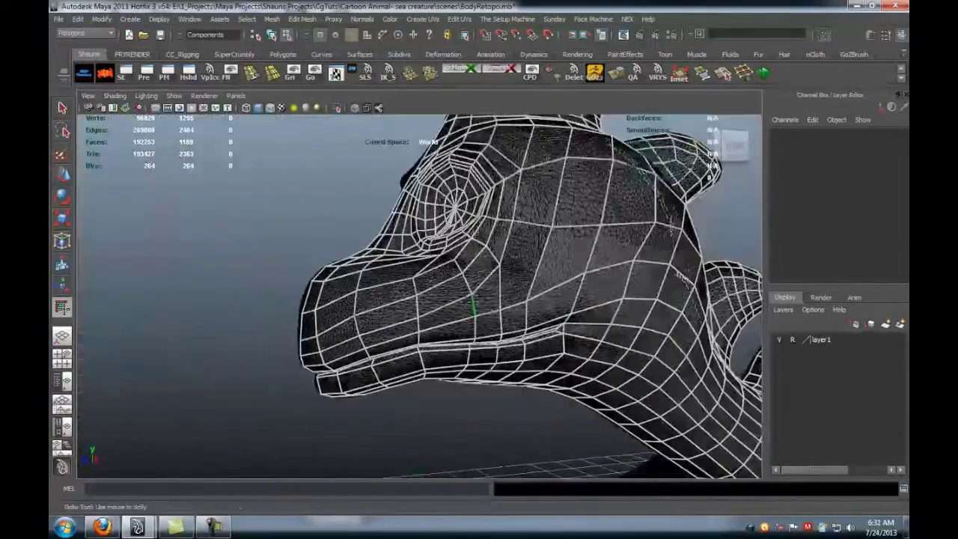
pyautogui.keyDown('alt'); pyautogui.moveTo(447, 314); pyautogui.dragTo(416, 318); pyautogui.keyUp('alt')
pyautogui.keyDown('alt'); pyautogui.moveTo(415, 317); pyautogui.dragTo(301, 316, button='middle'); pyautogui.keyUp('alt')
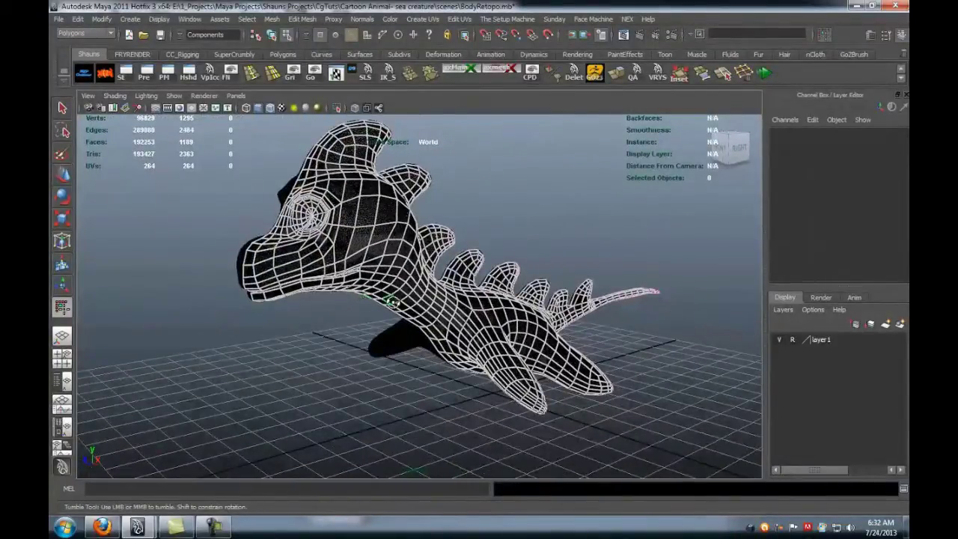
pyautogui.keyDown('alt'); pyautogui.moveTo(373, 350); pyautogui.dragTo(440, 422); pyautogui.keyUp('alt')
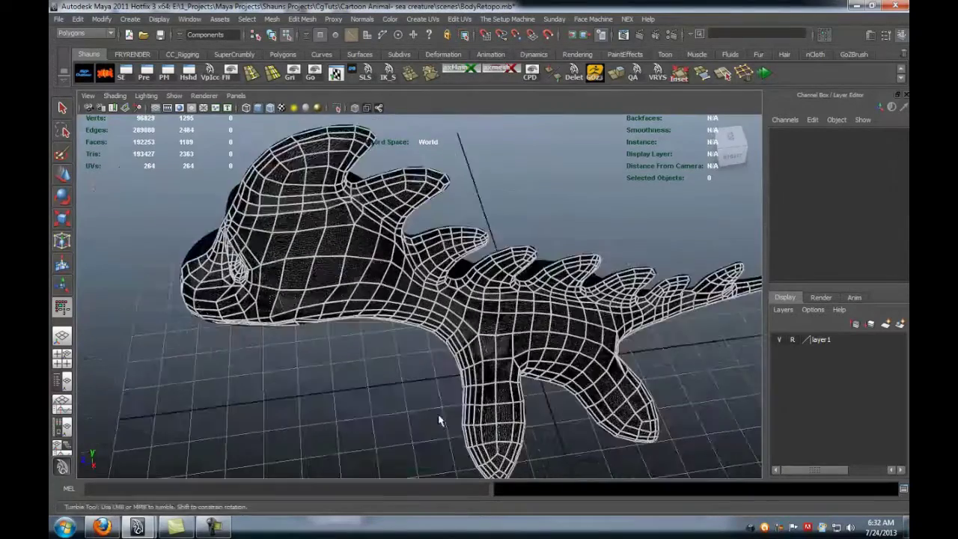
pyautogui.keyDown('alt'); pyautogui.moveTo(440, 421); pyautogui.dragTo(304, 292, button='middle'); pyautogui.keyUp('alt')
pyautogui.scroll(5, 304, 293)
pyautogui.keyDown('alt'); pyautogui.moveTo(360, 290); pyautogui.dragTo(321, 318); pyautogui.keyUp('alt')
pyautogui.scroll(-4, 321, 317)
pyautogui.keyDown('alt'); pyautogui.moveTo(321, 318); pyautogui.dragTo(123, 288, button='middle'); pyautogui.keyUp('alt')
pyautogui.keyDown('alt'); pyautogui.moveTo(412, 333); pyautogui.dragTo(223, 303, button='middle'); pyautogui.keyUp('alt')
pyautogui.scroll(5, 368, 349)
pyautogui.keyDown('alt'); pyautogui.moveTo(367, 348); pyautogui.dragTo(396, 349); pyautogui.keyUp('alt')
pyautogui.keyDown('alt'); pyautogui.moveTo(395, 348); pyautogui.dragTo(694, 376, button='middle'); pyautogui.keyUp('alt')
pyautogui.keyDown('alt'); pyautogui.moveTo(498, 366); pyautogui.dragTo(407, 366, button='middle'); pyautogui.keyUp('alt')
pyautogui.scroll(5, 406, 366)
pyautogui.keyDown('alt'); pyautogui.moveTo(406, 365); pyautogui.dragTo(431, 324); pyautogui.keyUp('alt')
pyautogui.scroll(-5, 417, 356)
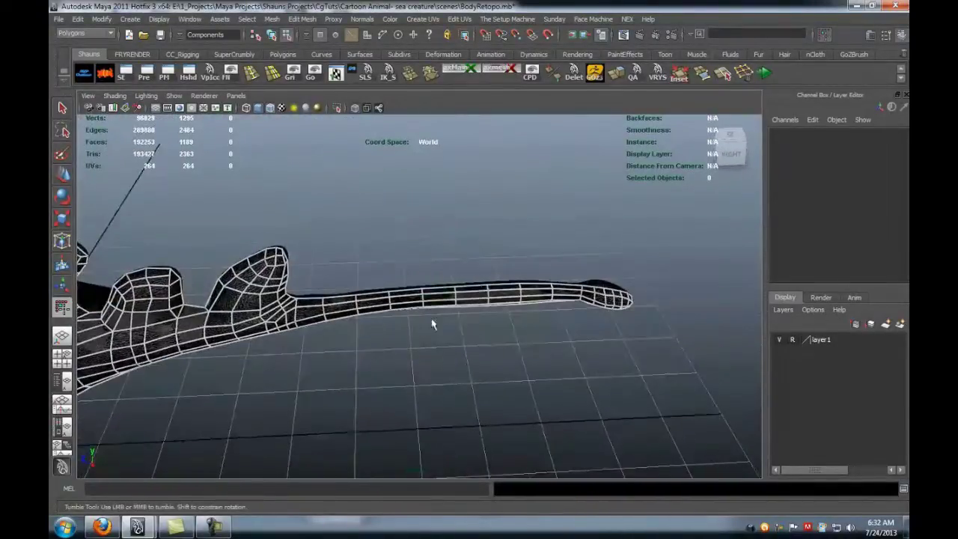
pyautogui.keyDown('alt'); pyautogui.moveTo(224, 351); pyautogui.dragTo(341, 364); pyautogui.keyUp('alt')
pyautogui.keyDown('alt'); pyautogui.moveTo(296, 322); pyautogui.dragTo(374, 358, button='middle'); pyautogui.keyUp('alt')
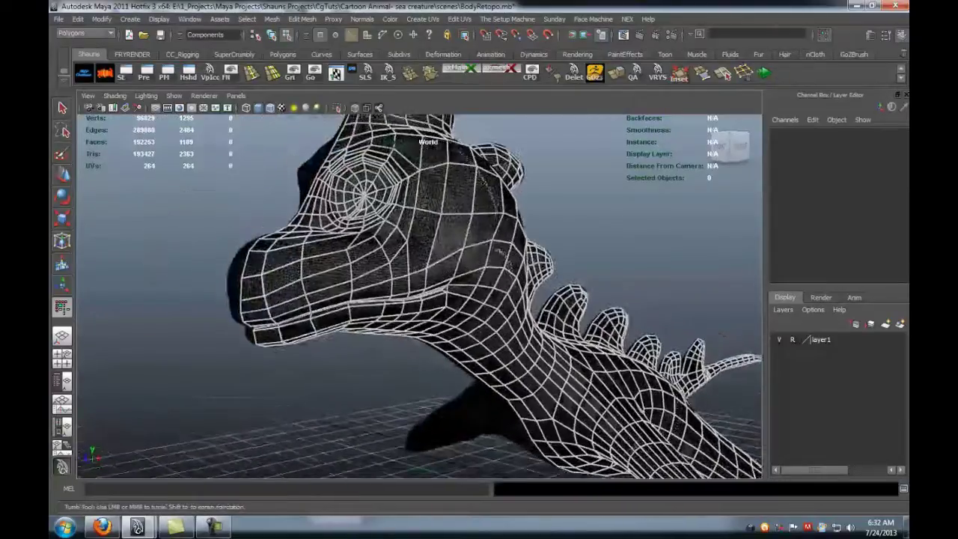
# - Review the head topology around the snout, lips and underside of the jaw against the sculpt
pyautogui.keyDown('alt'); pyautogui.moveTo(374, 357); pyautogui.dragTo(376, 265); pyautogui.keyUp('alt')
pyautogui.keyDown('alt'); pyautogui.moveTo(385, 262); pyautogui.dragTo(363, 263, button='right'); pyautogui.keyUp('alt')
pyautogui.keyDown('alt'); pyautogui.moveTo(363, 263); pyautogui.dragTo(380, 297); pyautogui.keyUp('alt')
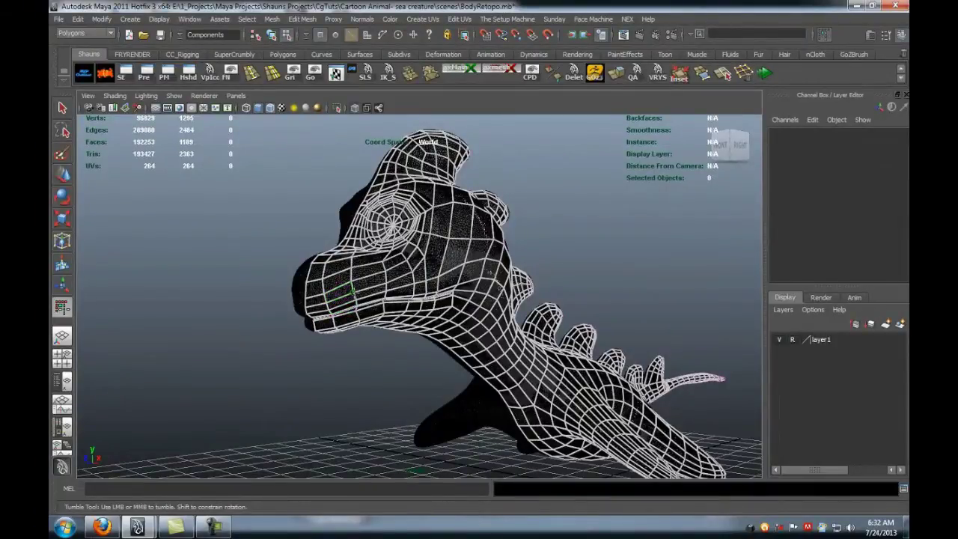
pyautogui.keyDown('alt'); pyautogui.moveTo(367, 297); pyautogui.dragTo(393, 306); pyautogui.keyUp('alt')
pyautogui.keyDown('alt'); pyautogui.moveTo(393, 306); pyautogui.dragTo(423, 320, button='right'); pyautogui.keyUp('alt')
pyautogui.keyDown('alt'); pyautogui.moveTo(389, 298); pyautogui.dragTo(432, 371, button='middle'); pyautogui.keyUp('alt')
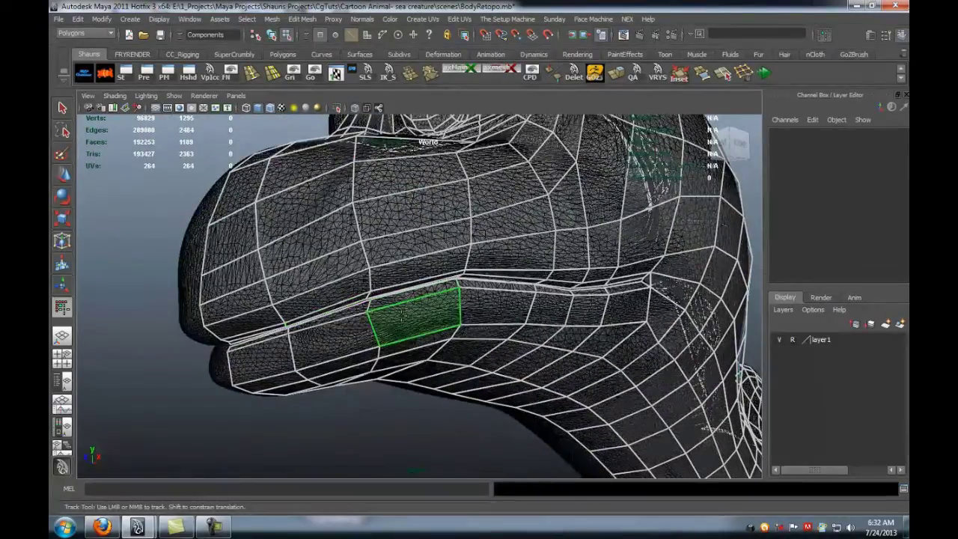
pyautogui.keyDown('alt'); pyautogui.moveTo(323, 349); pyautogui.dragTo(357, 300); pyautogui.keyUp('alt')
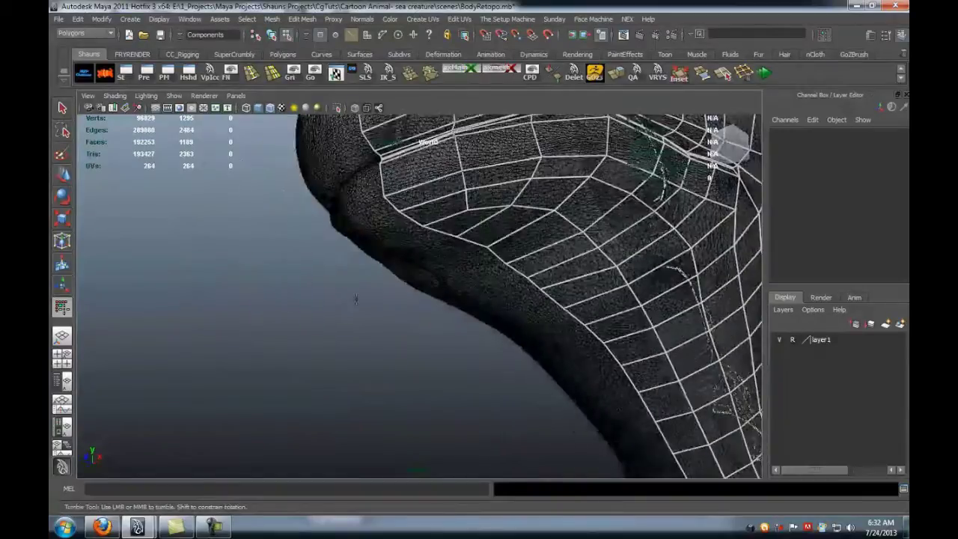
pyautogui.keyDown('alt'); pyautogui.moveTo(357, 300); pyautogui.dragTo(350, 339, button='middle'); pyautogui.keyUp('alt')
pyautogui.keyDown('alt'); pyautogui.moveTo(349, 339); pyautogui.dragTo(408, 314, button='right'); pyautogui.keyUp('alt')
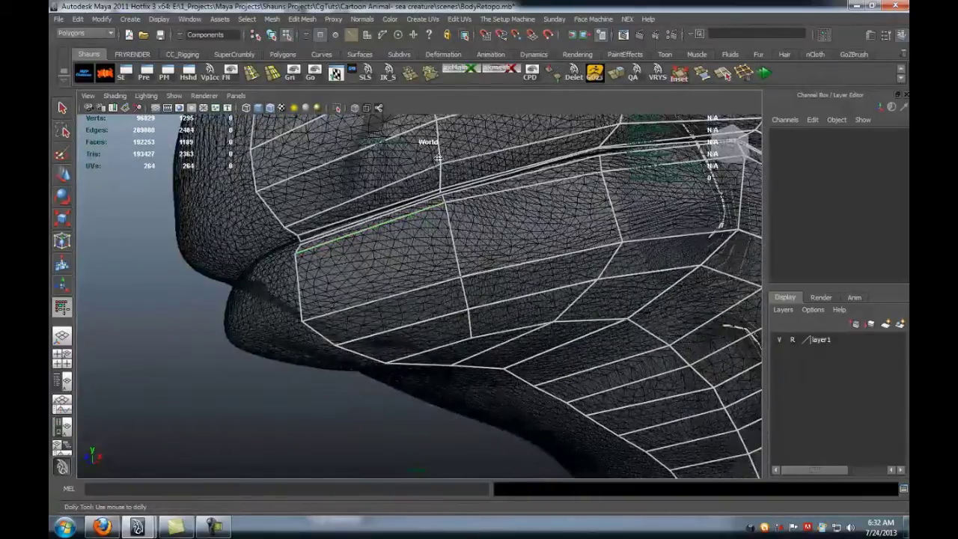
pyautogui.keyDown('alt'); pyautogui.moveTo(432, 189); pyautogui.dragTo(385, 187, button='right'); pyautogui.keyUp('alt')
pyautogui.keyDown('alt'); pyautogui.moveTo(464, 189); pyautogui.dragTo(442, 266, button='right'); pyautogui.keyUp('alt')
pyautogui.keyDown('alt'); pyautogui.moveTo(442, 266); pyautogui.dragTo(393, 232, button='middle'); pyautogui.keyUp('alt')
pyautogui.keyDown('alt'); pyautogui.moveTo(393, 232); pyautogui.dragTo(422, 296); pyautogui.keyUp('alt')
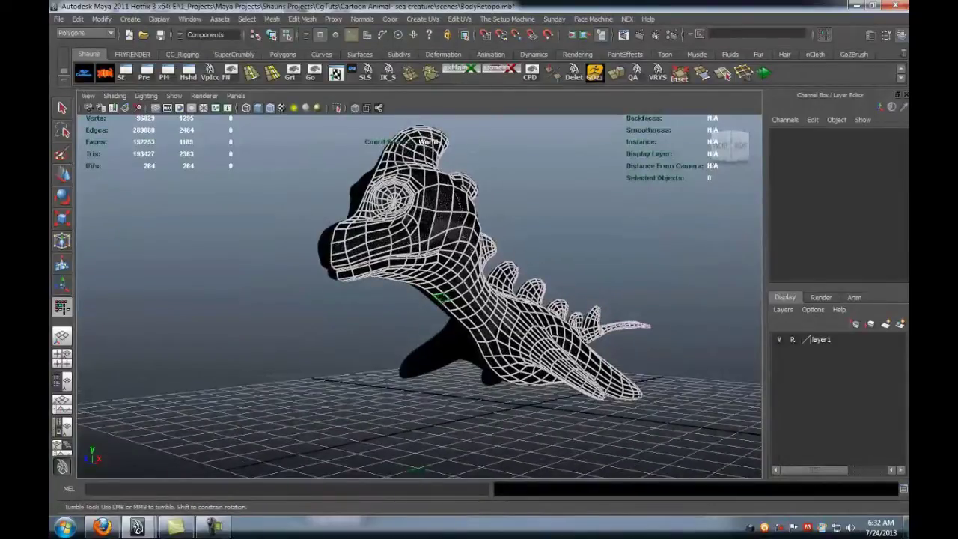
pyautogui.keyDown('alt'); pyautogui.moveTo(434, 256); pyautogui.dragTo(437, 283, button='middle'); pyautogui.keyUp('alt')
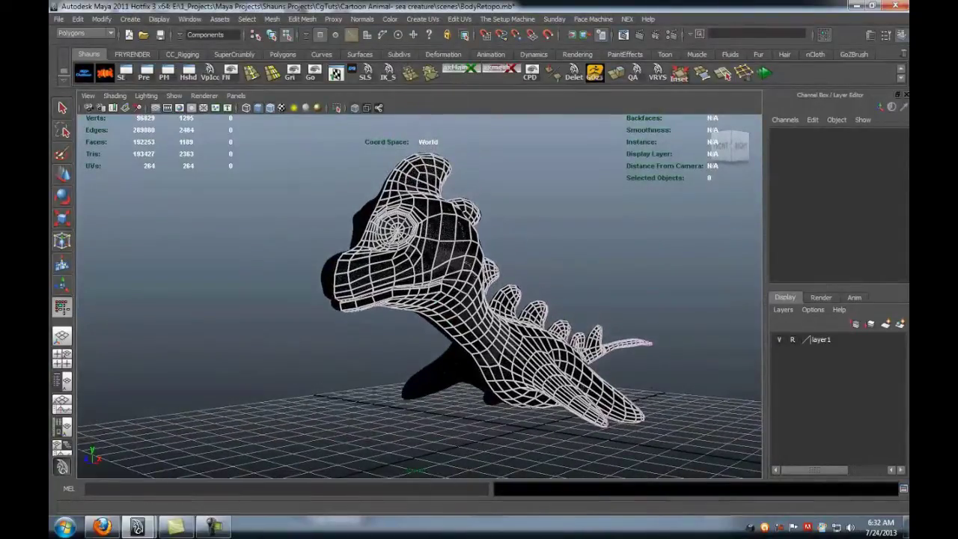